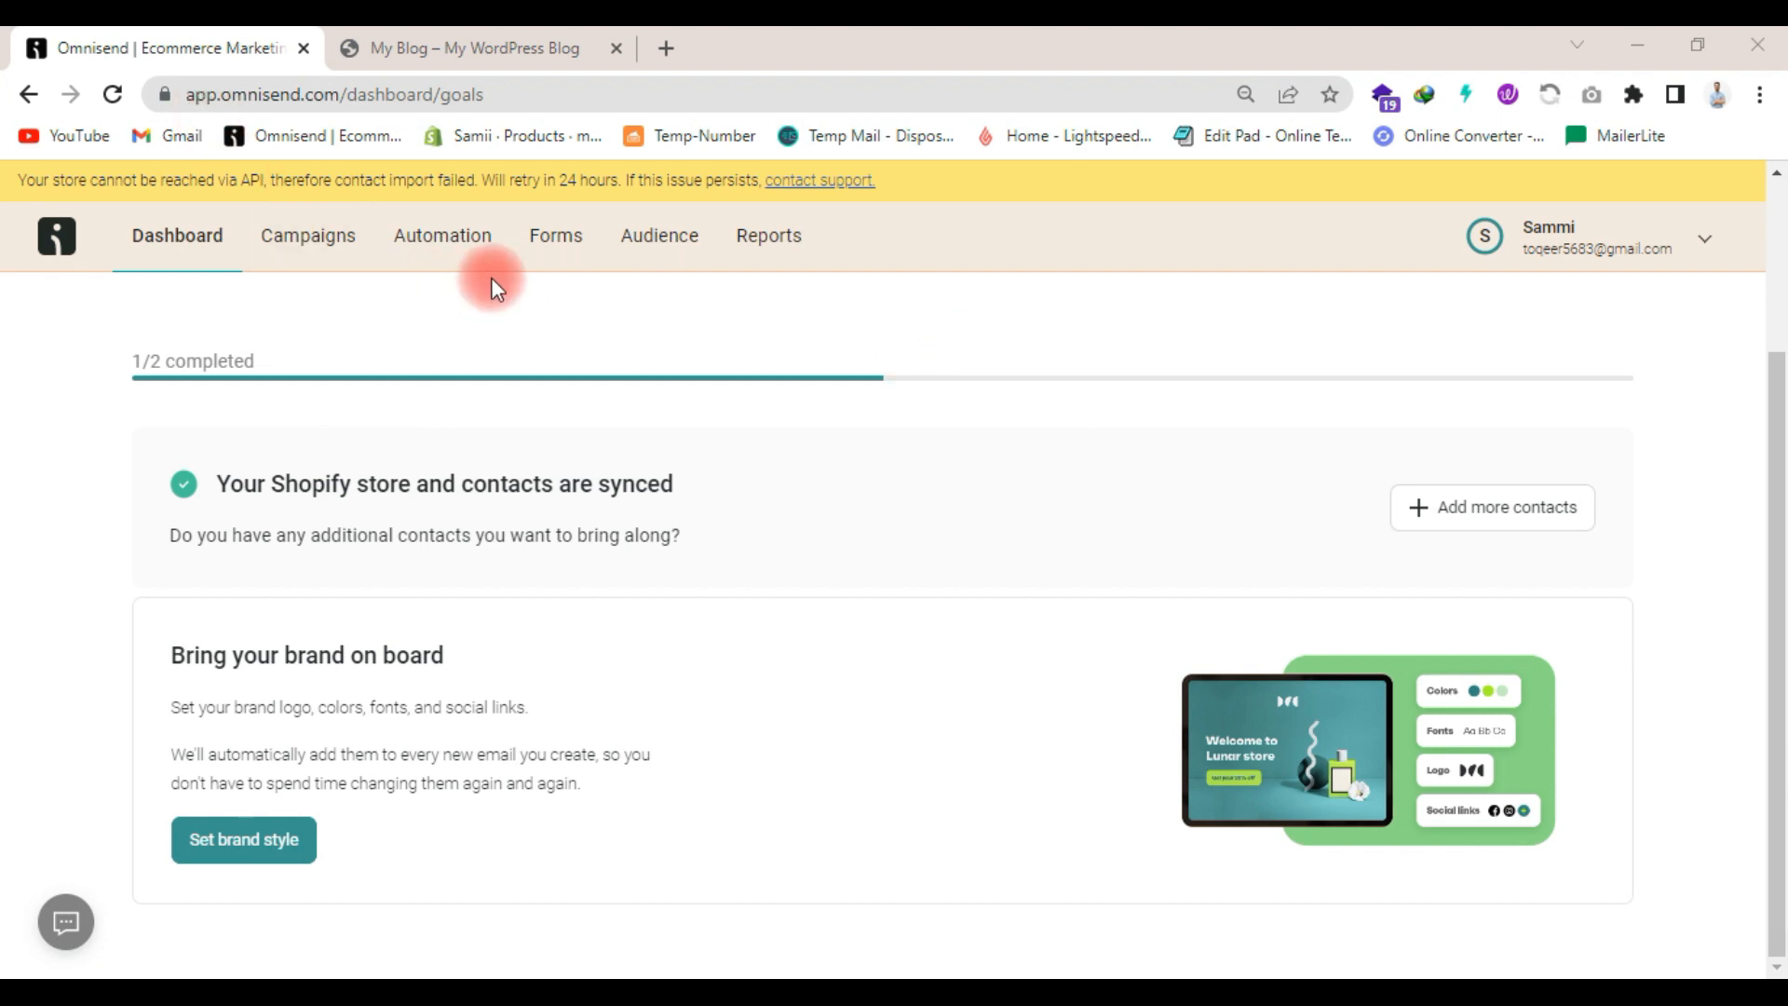
- Start a new automation workflow and look through the recommended workflow templates
{"action": "left_click", "coordinate": [443, 237]}
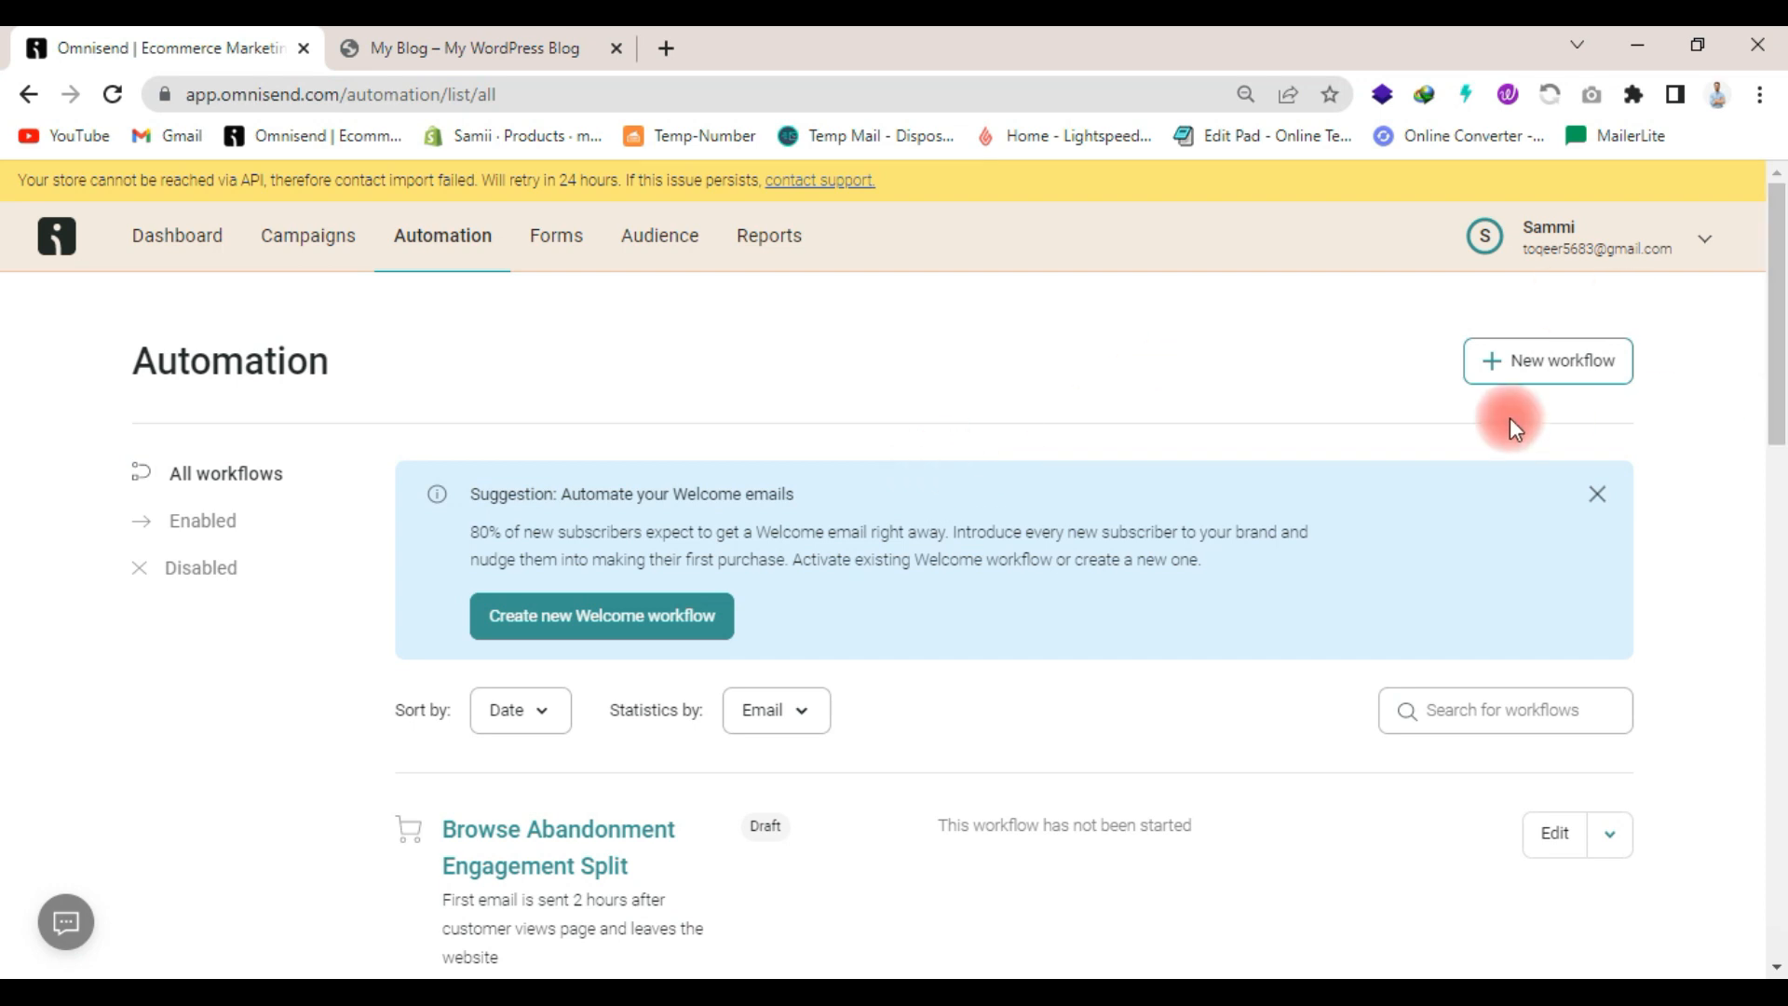
{"action": "left_click", "coordinate": [1549, 361]}
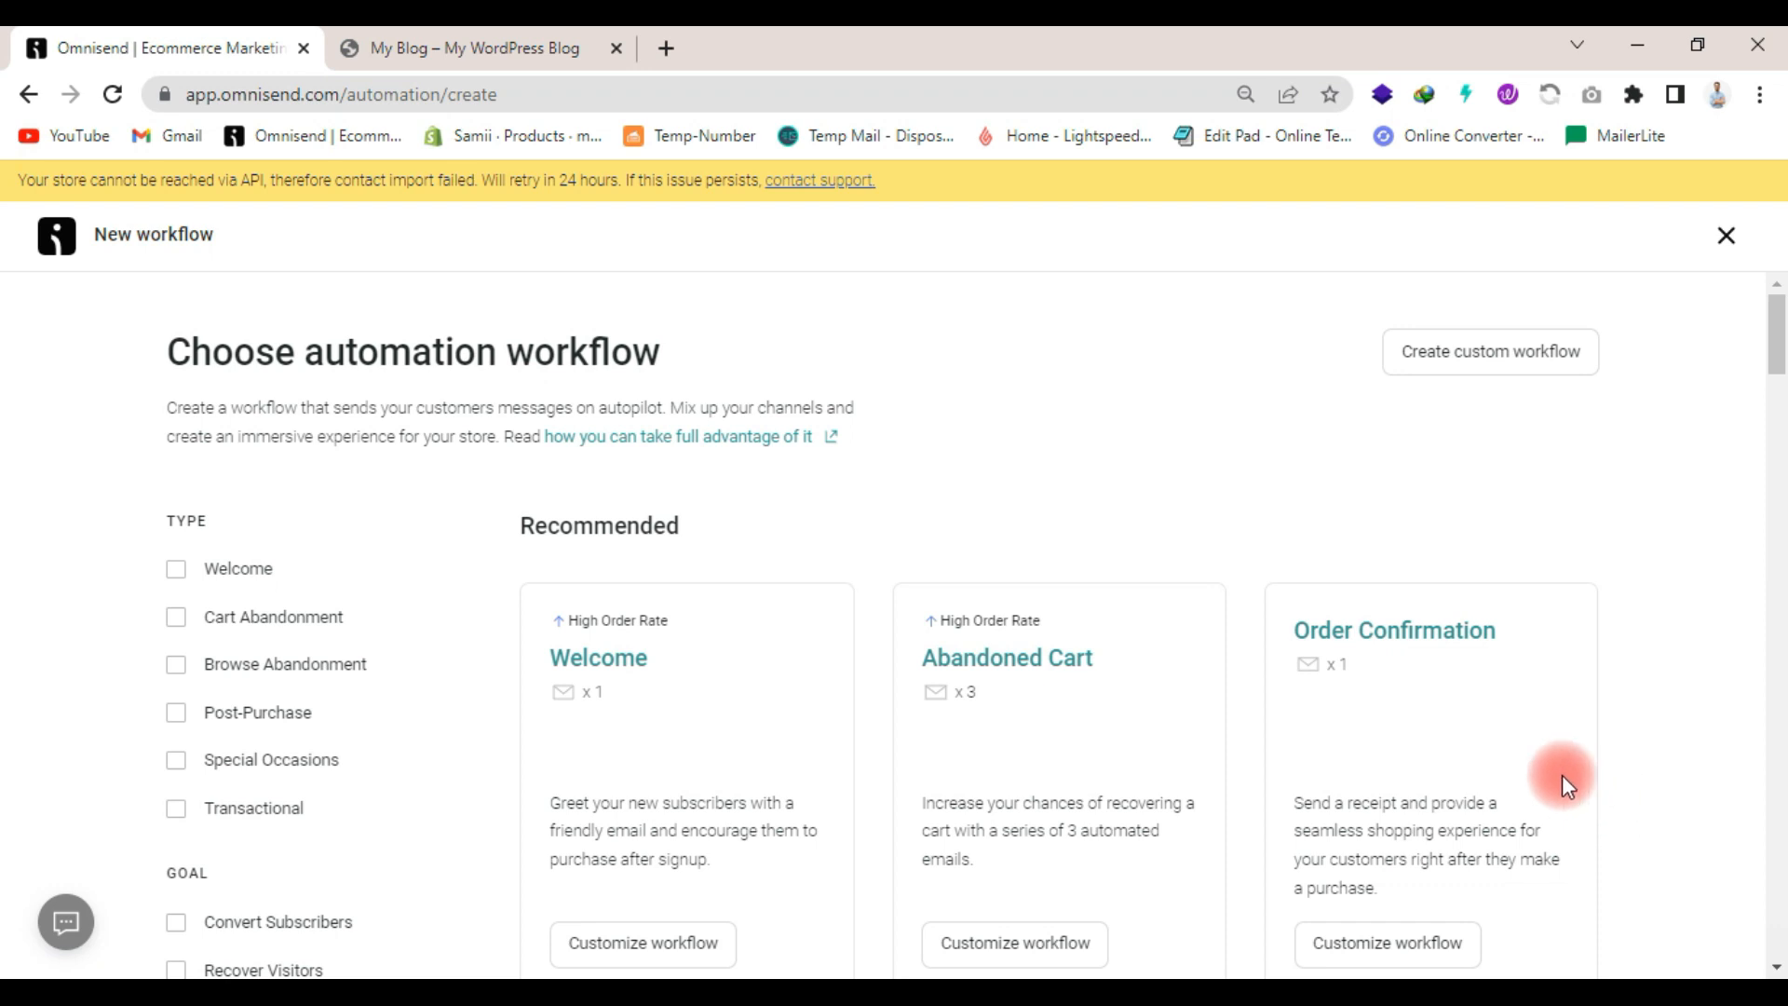
{"action": "scroll", "coordinate": [1518, 795], "scroll_direction": "down", "scroll_amount": 5}
{"action": "scroll", "coordinate": [1518, 795], "scroll_direction": "up", "scroll_amount": 5}
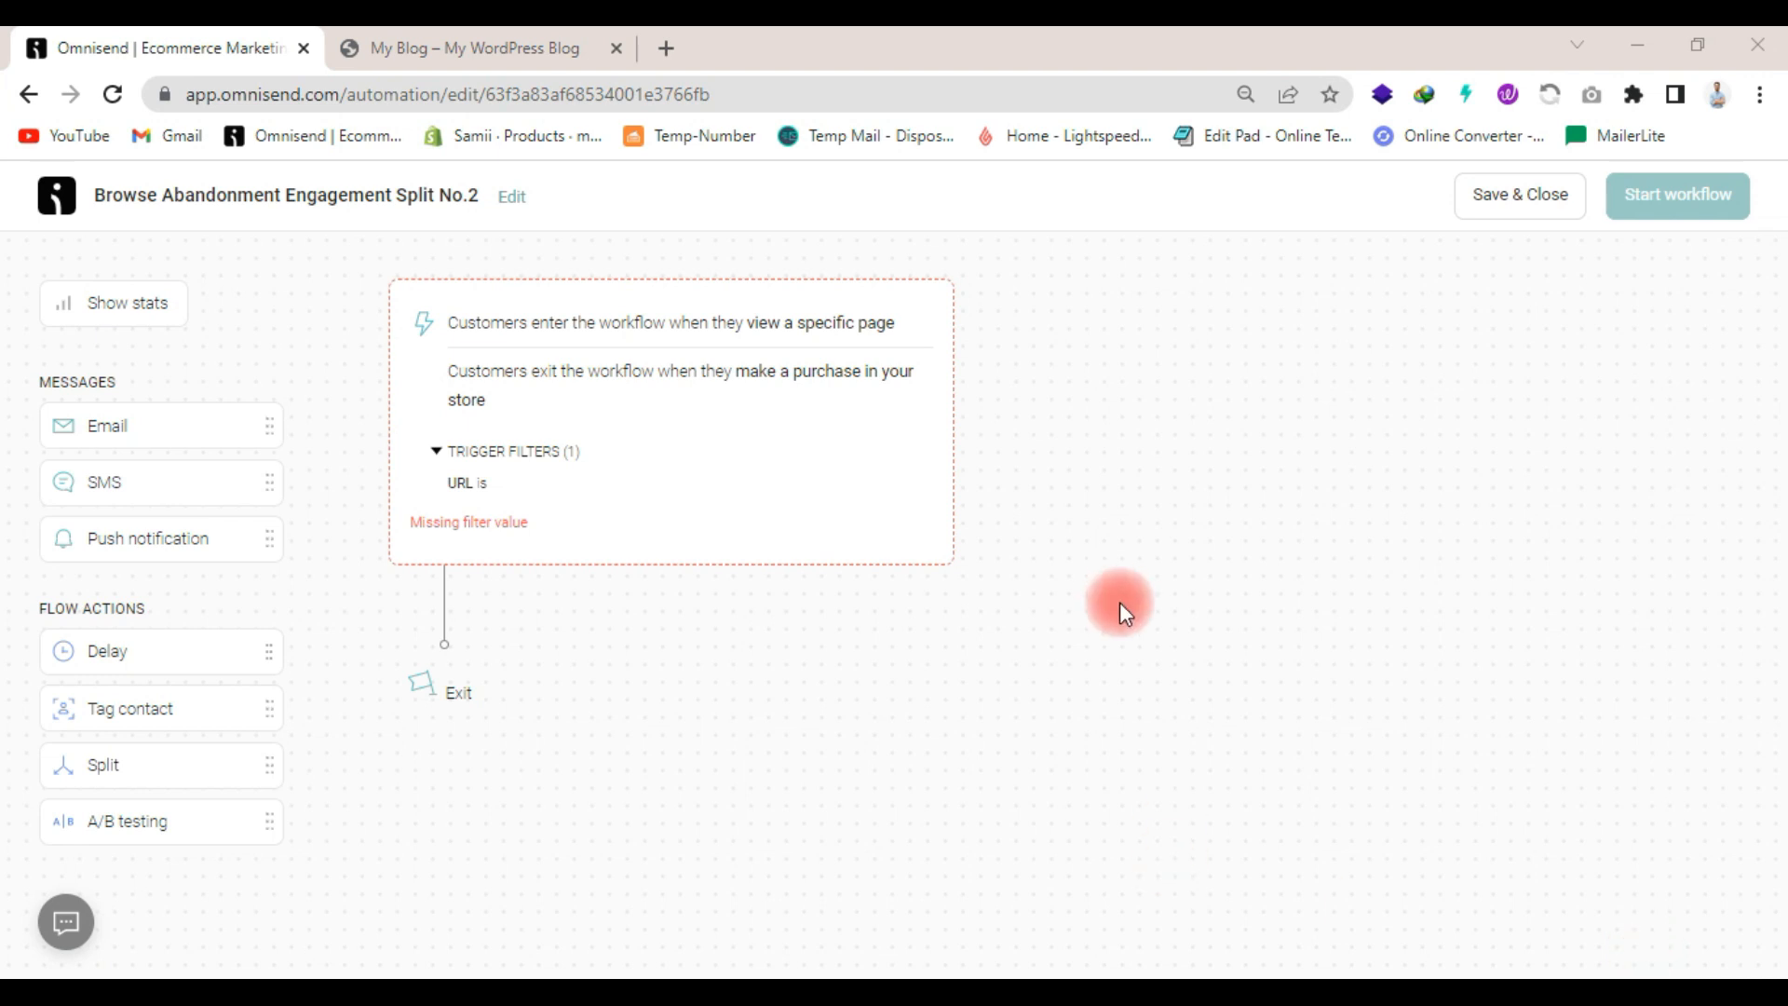
{"action": "left_click", "coordinate": [639, 417]}
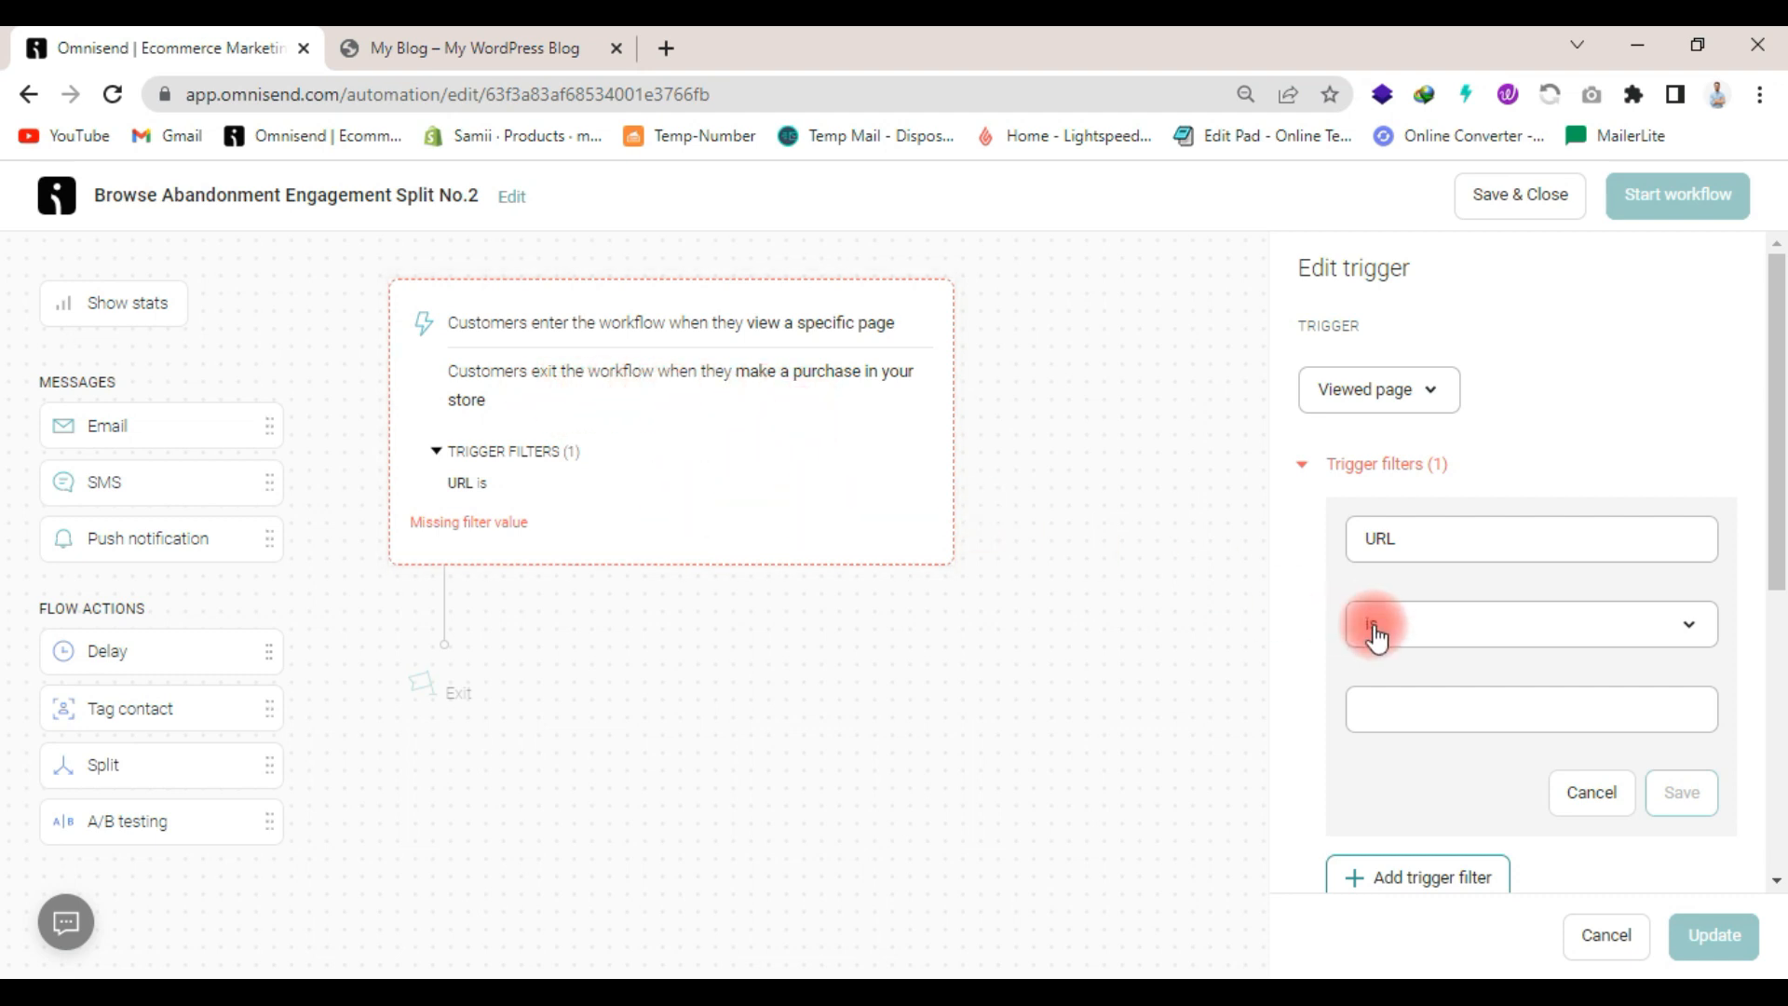
{"action": "scroll", "coordinate": [1378, 641], "scroll_direction": "down", "scroll_amount": 2}
{"action": "left_click", "coordinate": [466, 44]}
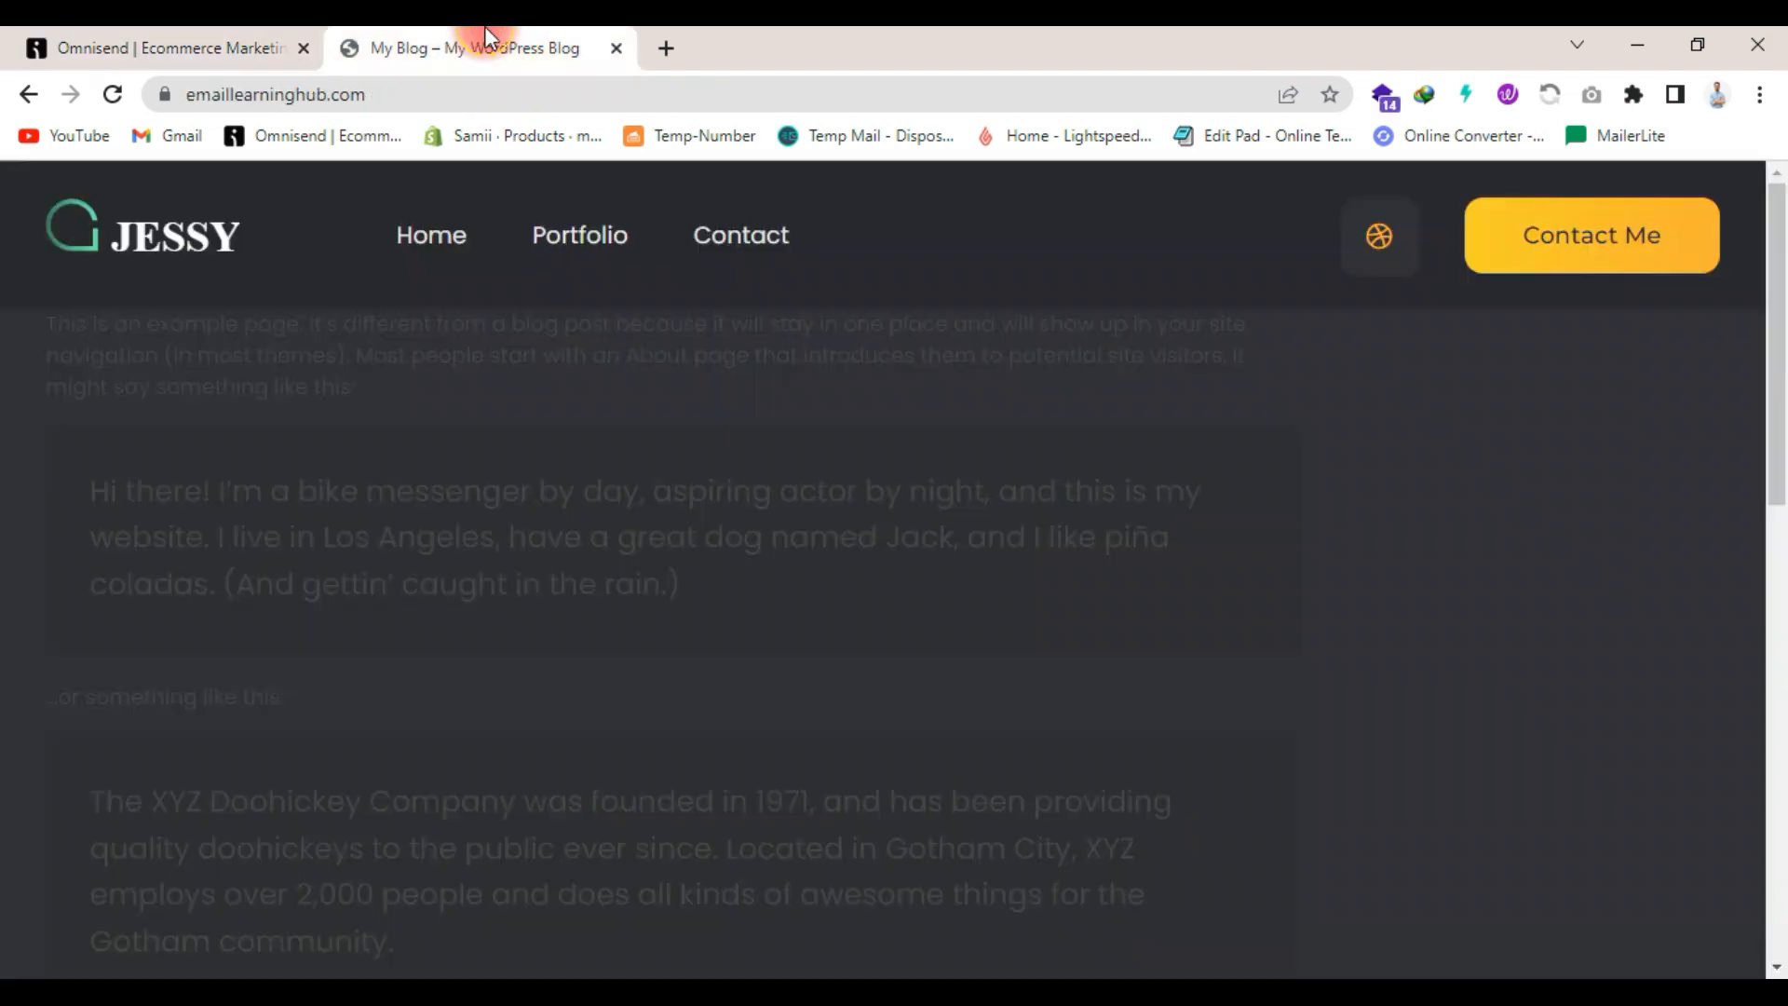
{"action": "left_click", "coordinate": [422, 89]}
{"action": "key", "text": "ctrl+c"}
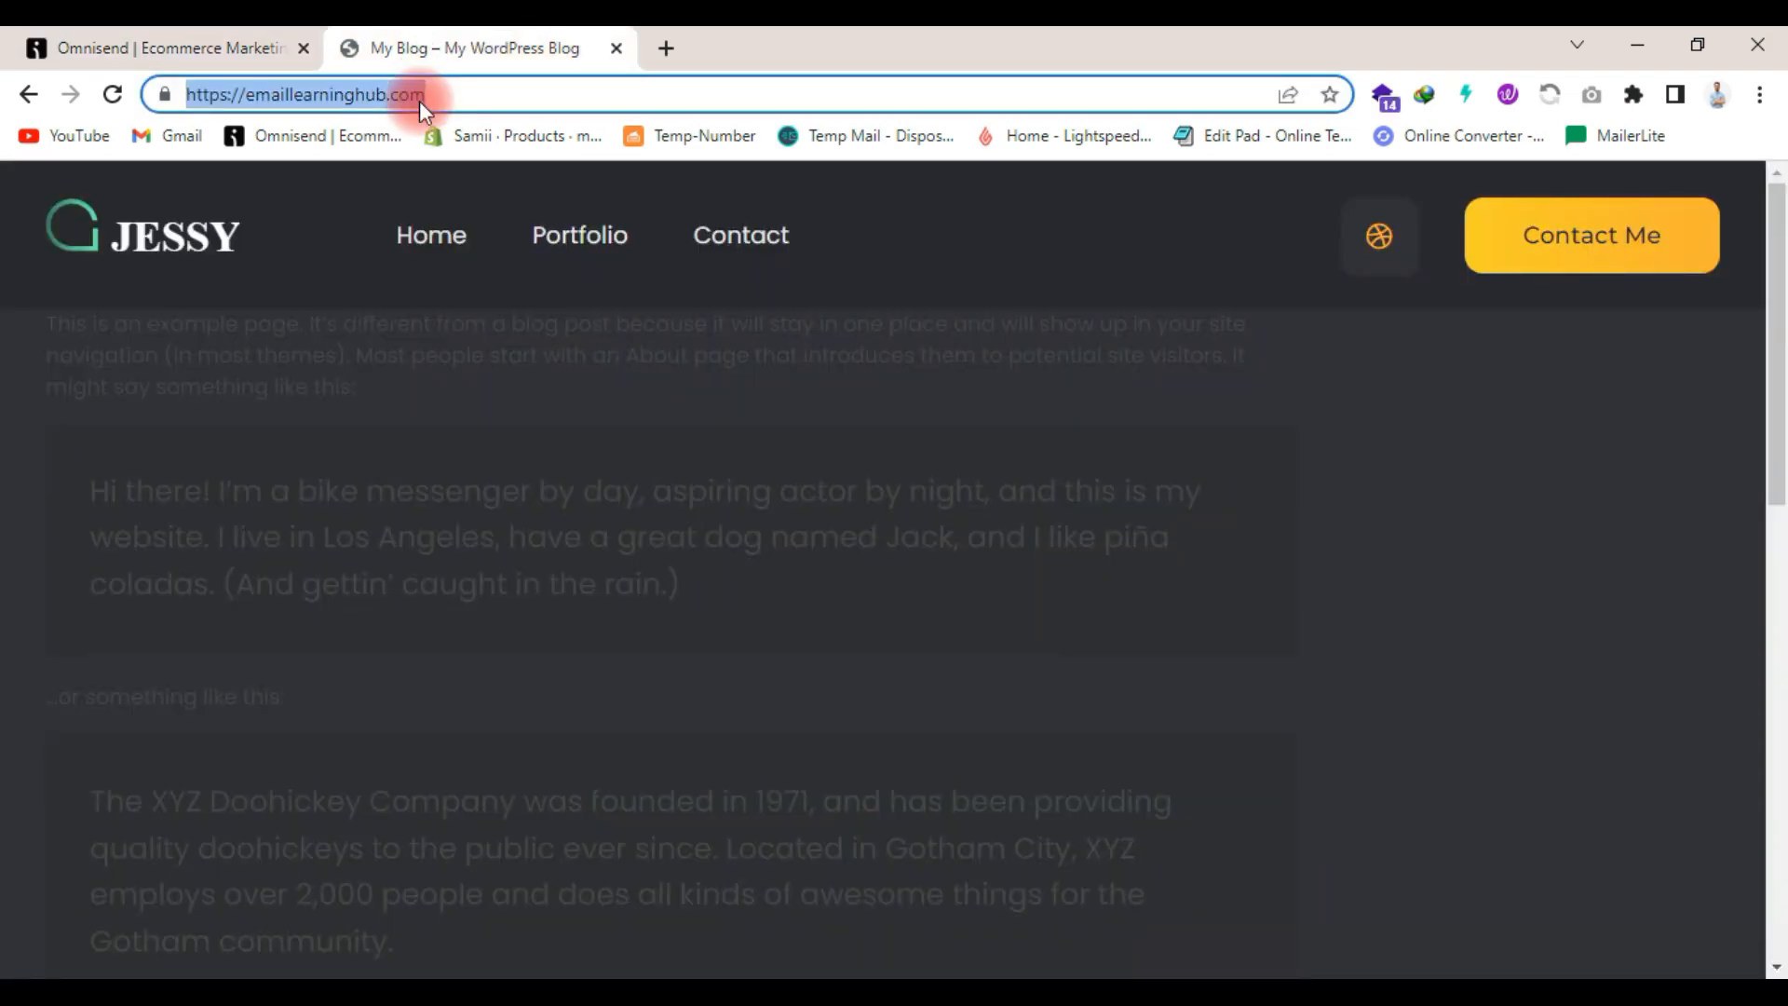
{"action": "left_click", "coordinate": [60, 33]}
{"action": "left_click", "coordinate": [1467, 492]}
{"action": "key", "text": "ctrl+v"}
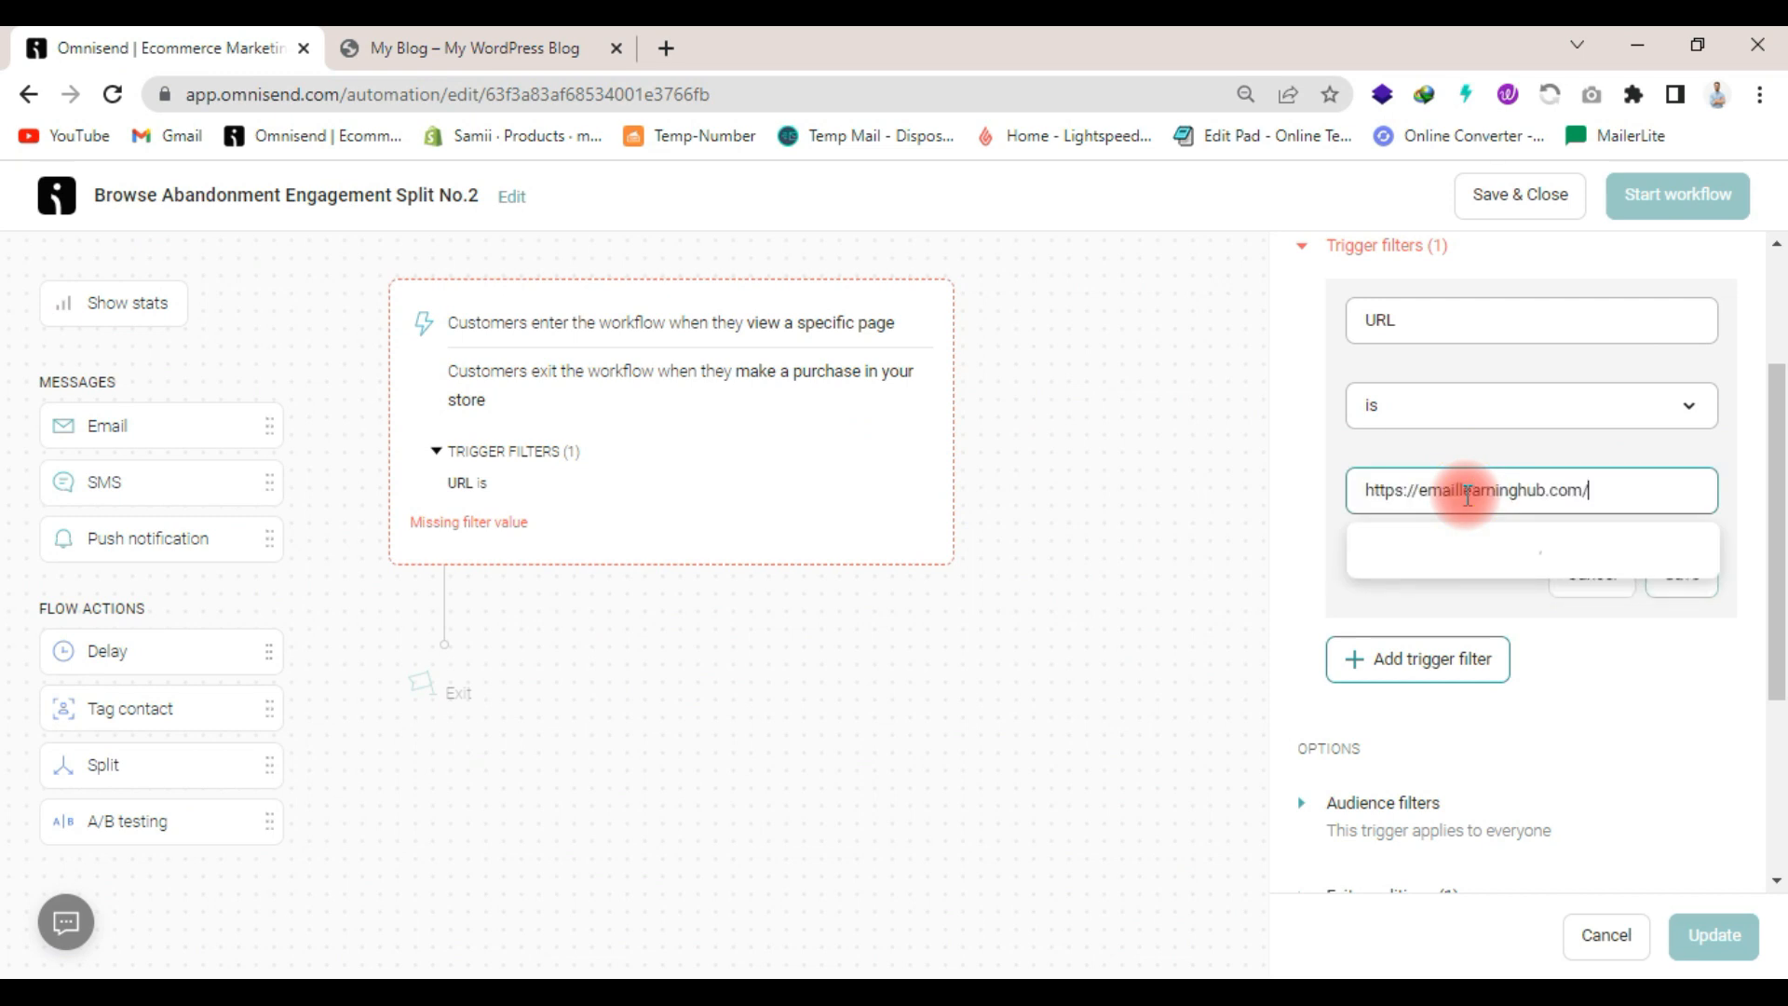
{"action": "left_click", "coordinate": [1568, 549]}
{"action": "left_click", "coordinate": [1722, 577]}
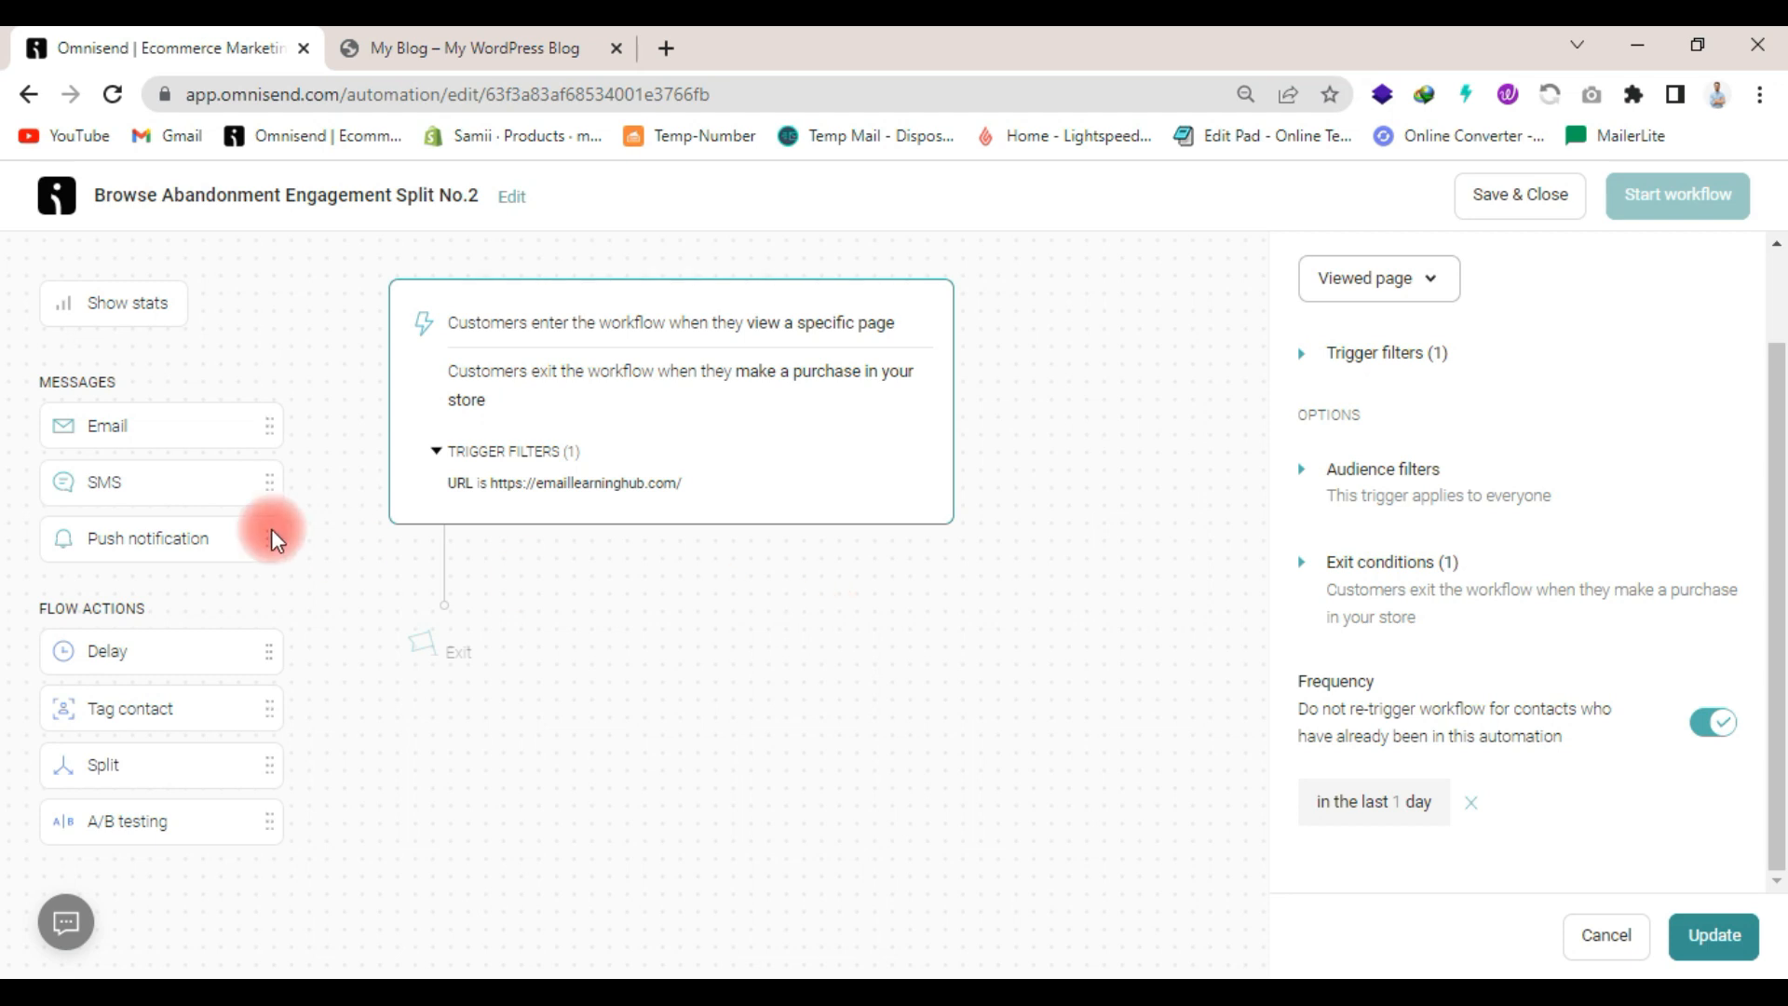
- Add a delay of 2 hours below the workflow trigger
{"action": "left_click_drag", "start_coordinate": [178, 642], "coordinate": [527, 535]}
{"action": "left_click", "coordinate": [1513, 671]}
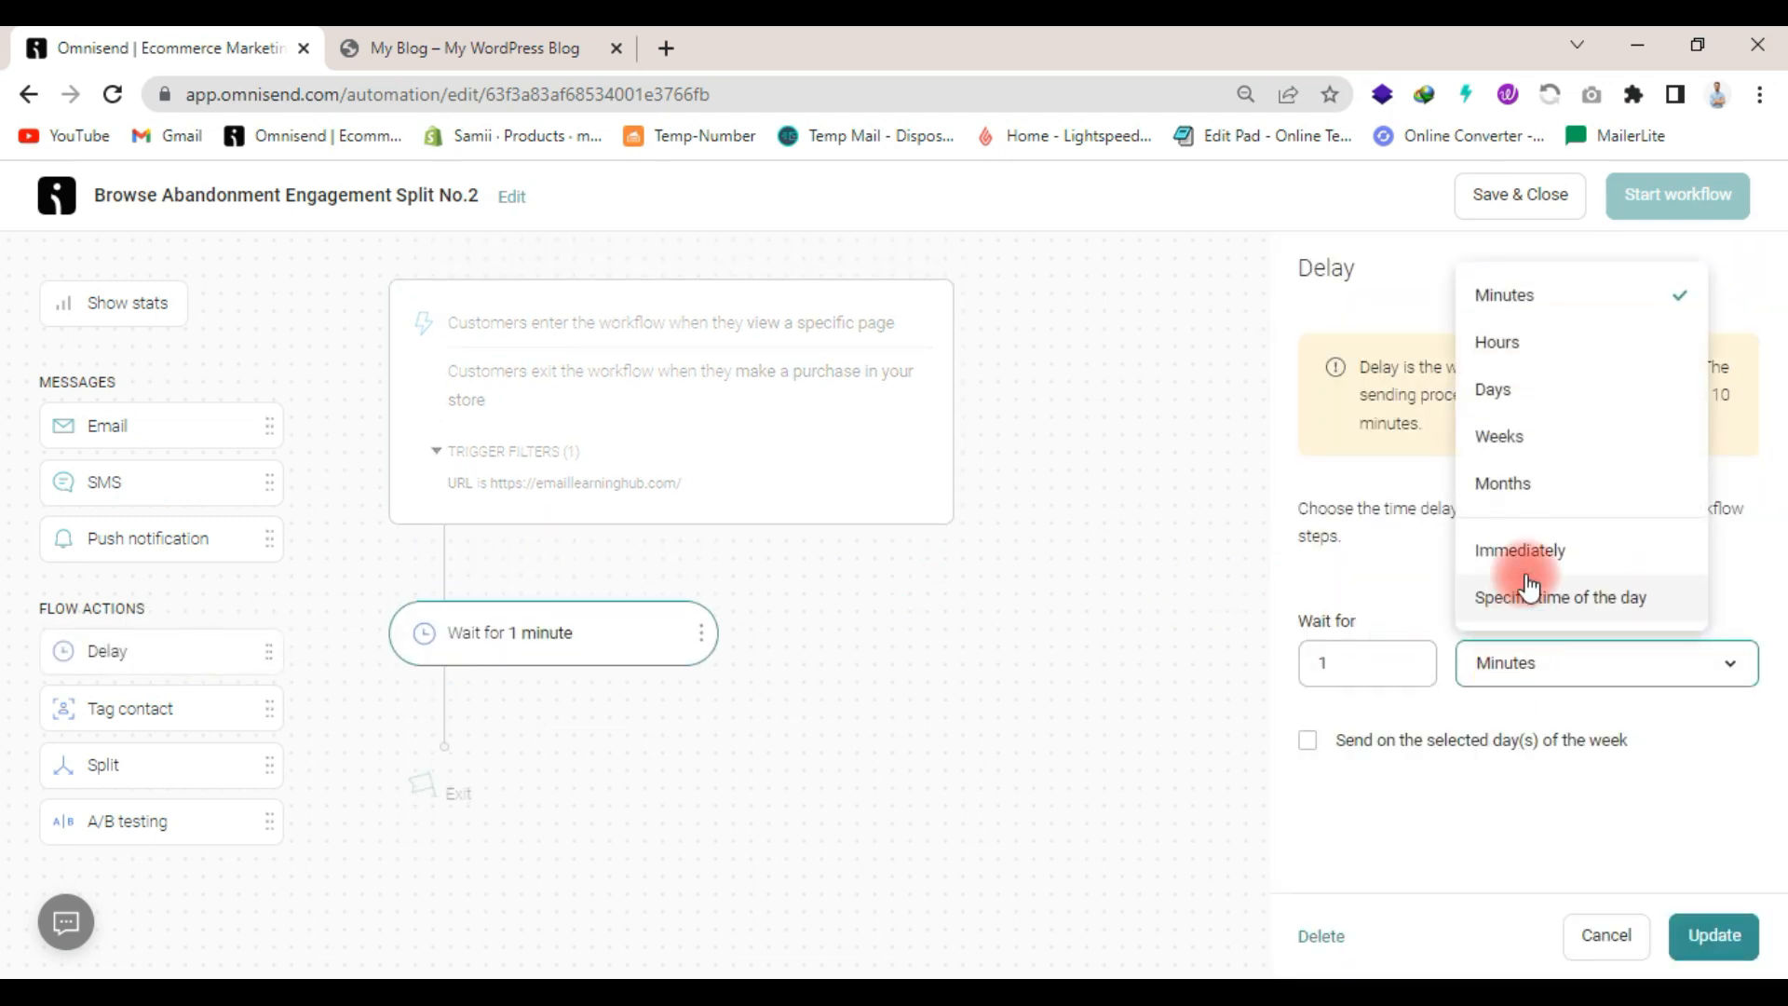
{"action": "left_click", "coordinate": [1513, 343]}
{"action": "left_click_drag", "start_coordinate": [1371, 660], "coordinate": [1294, 689]}
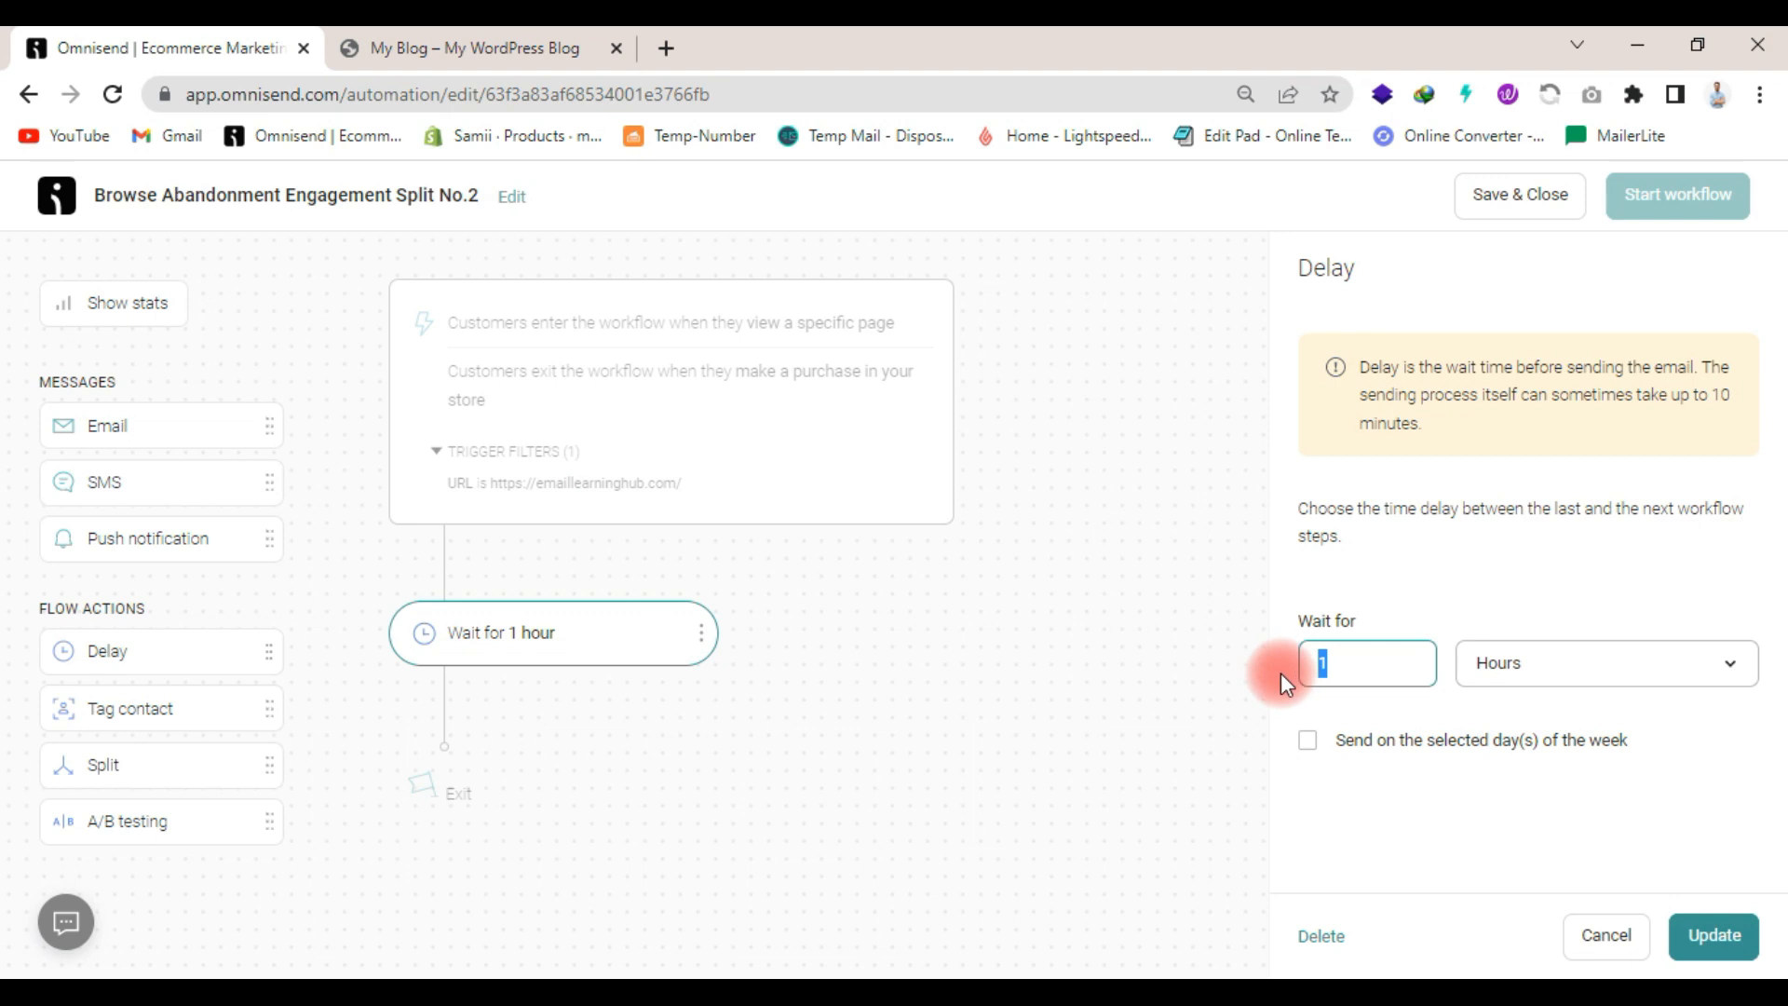
{"action": "type", "text": "2"}
{"action": "left_click", "coordinate": [1052, 705]}
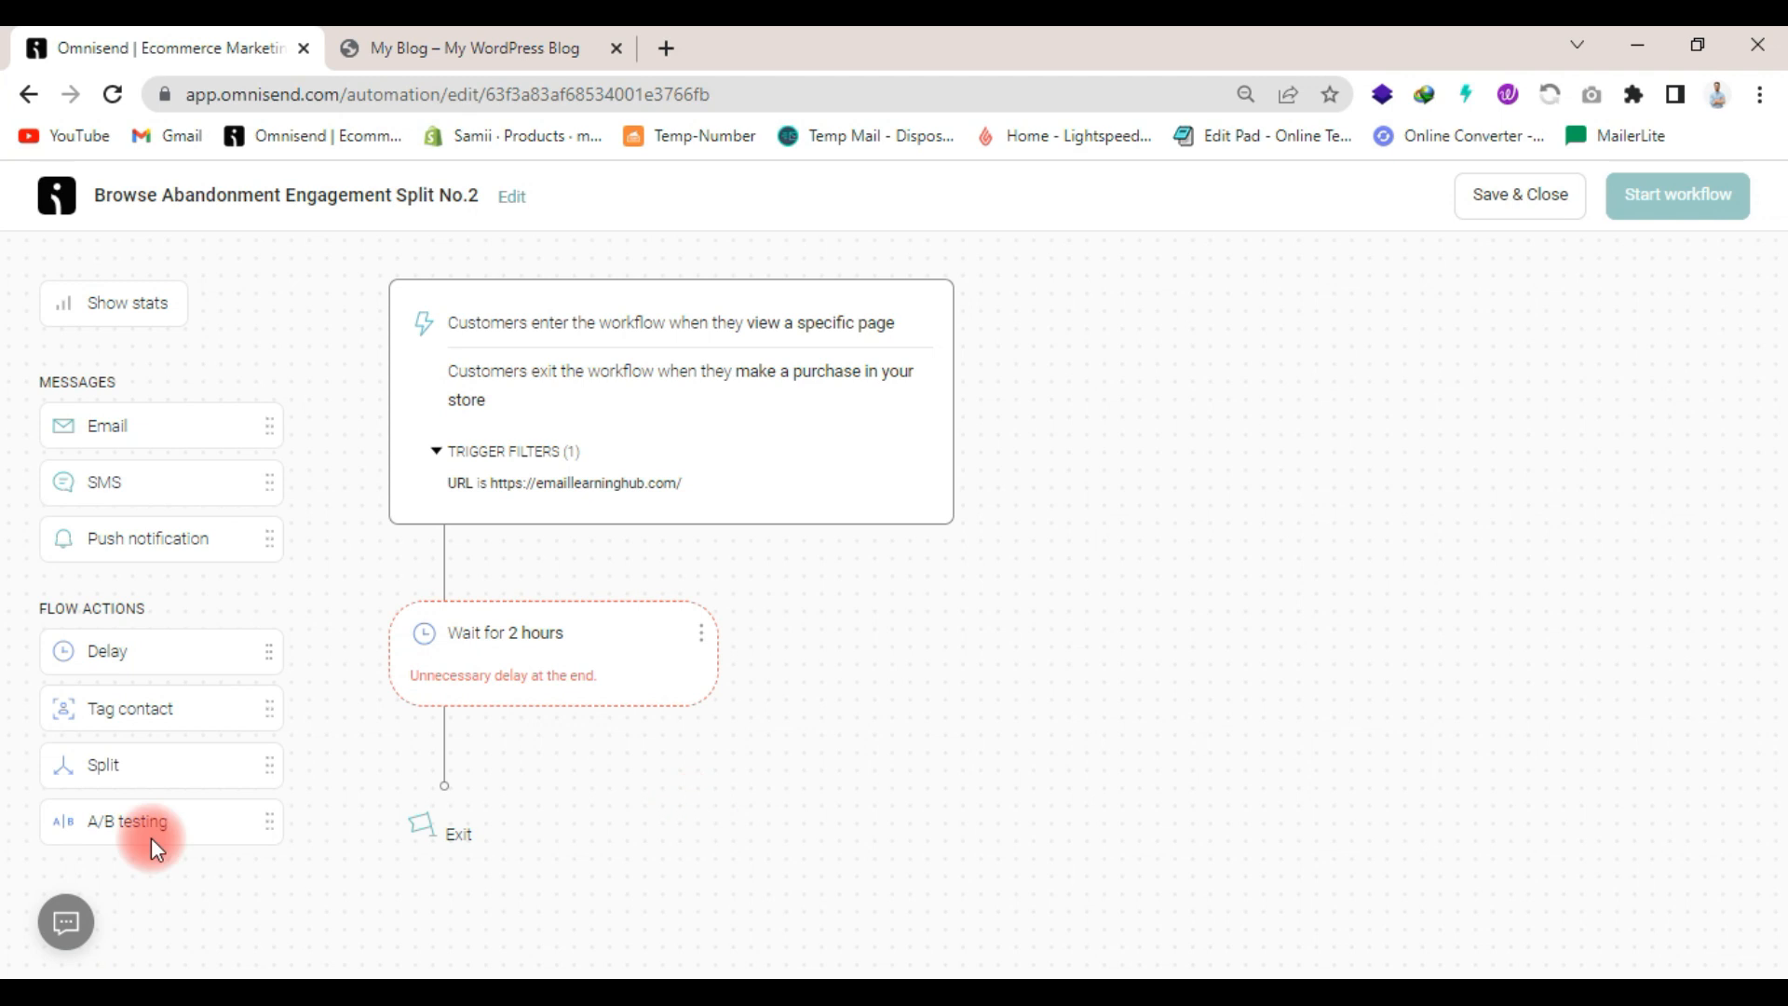
- Add an email block after the 2-hour delay and begin its subject line with "Hi"
{"action": "left_click_drag", "start_coordinate": [148, 441], "coordinate": [521, 791]}
{"action": "left_click", "coordinate": [1390, 415]}
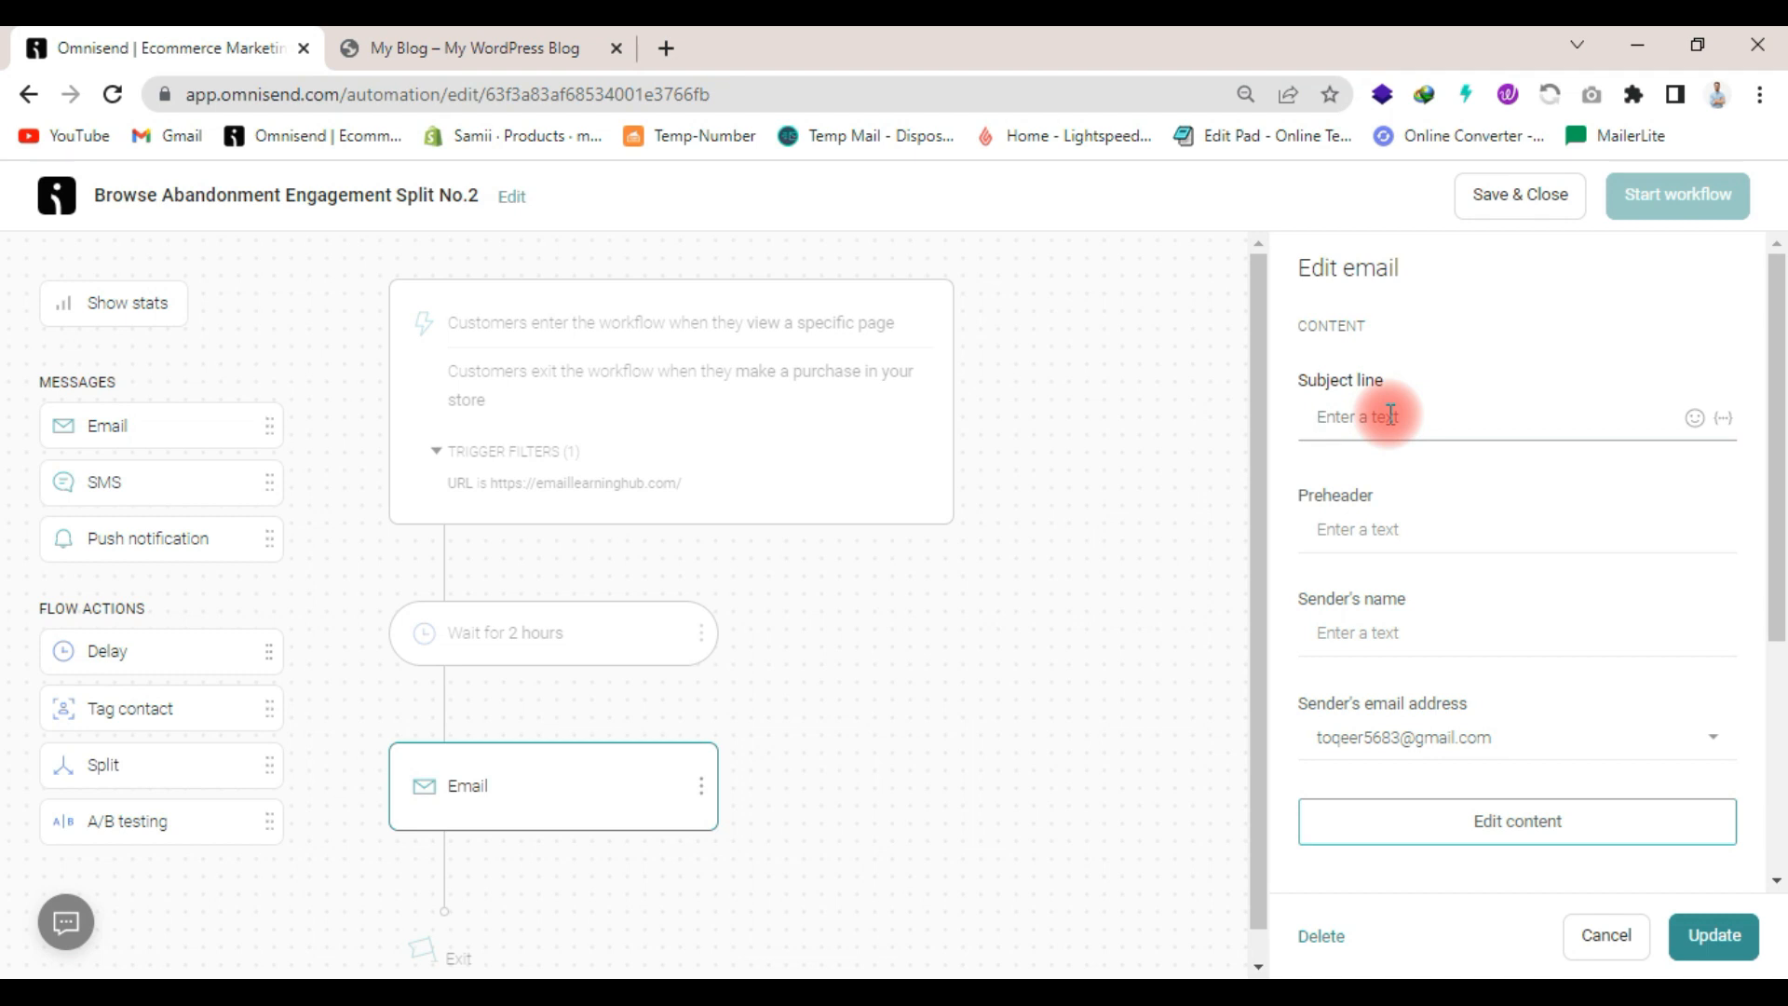
{"action": "type", "text": "hi"}
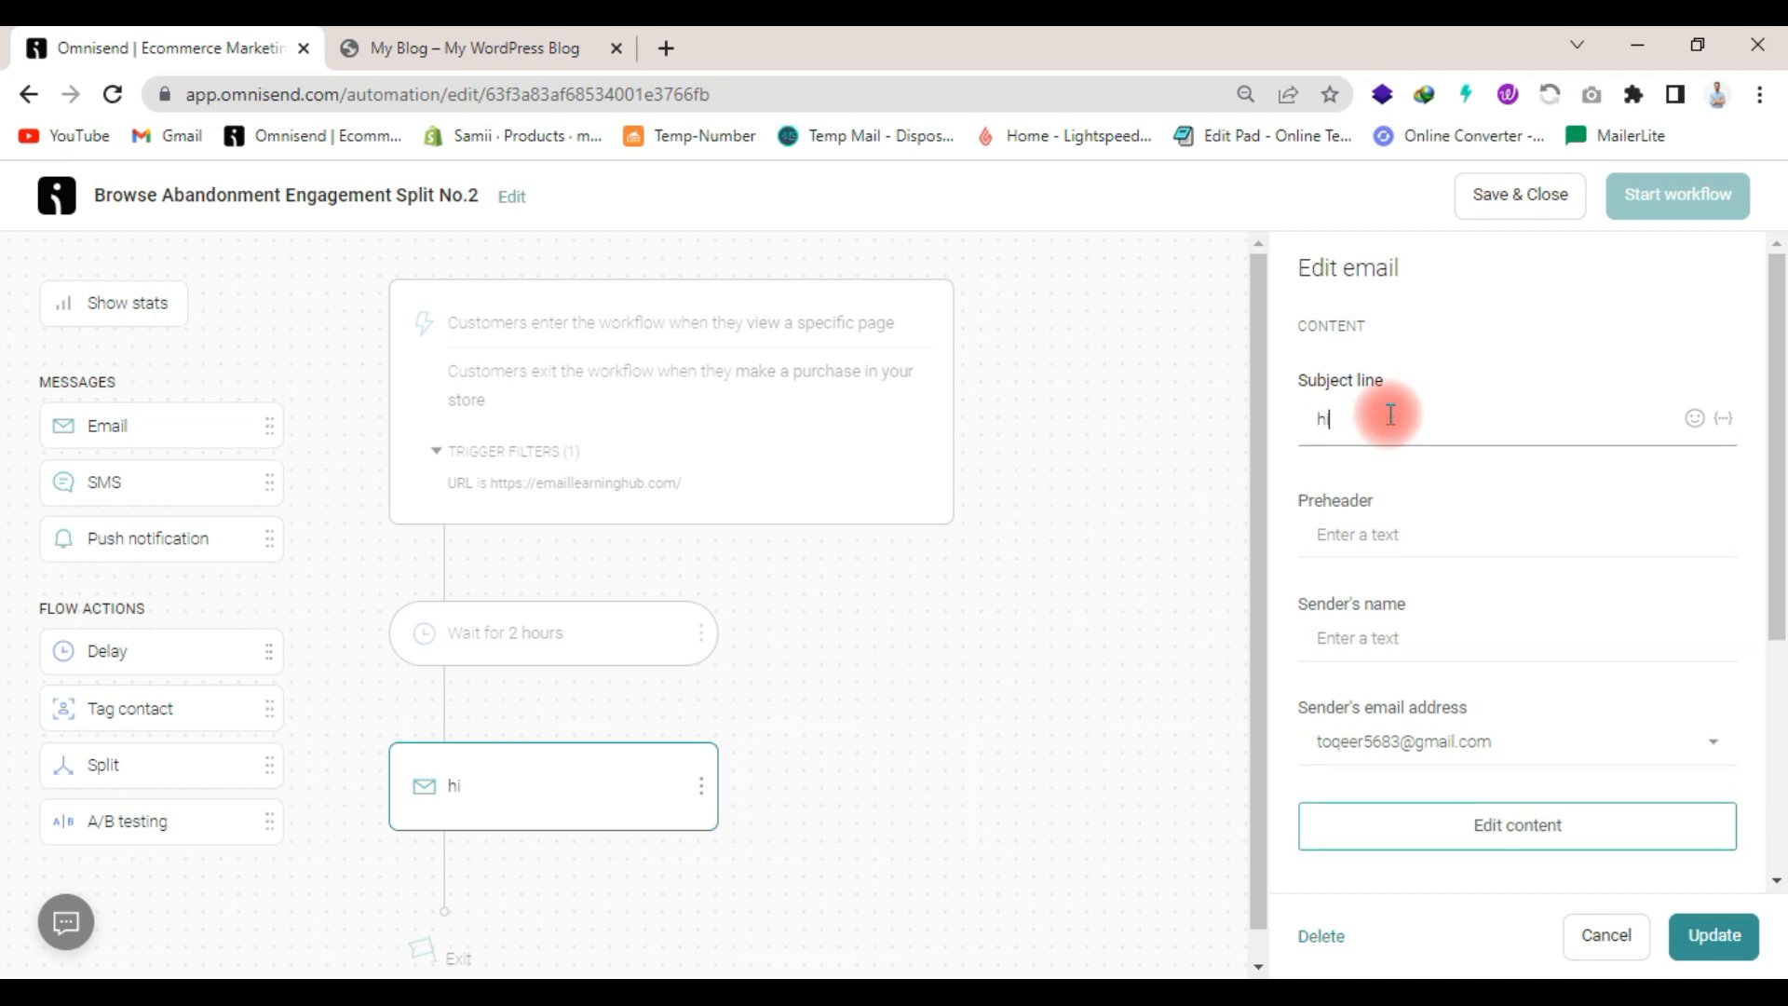
{"action": "key", "text": "BackSpace"}
{"action": "key", "text": "BackSpace"}
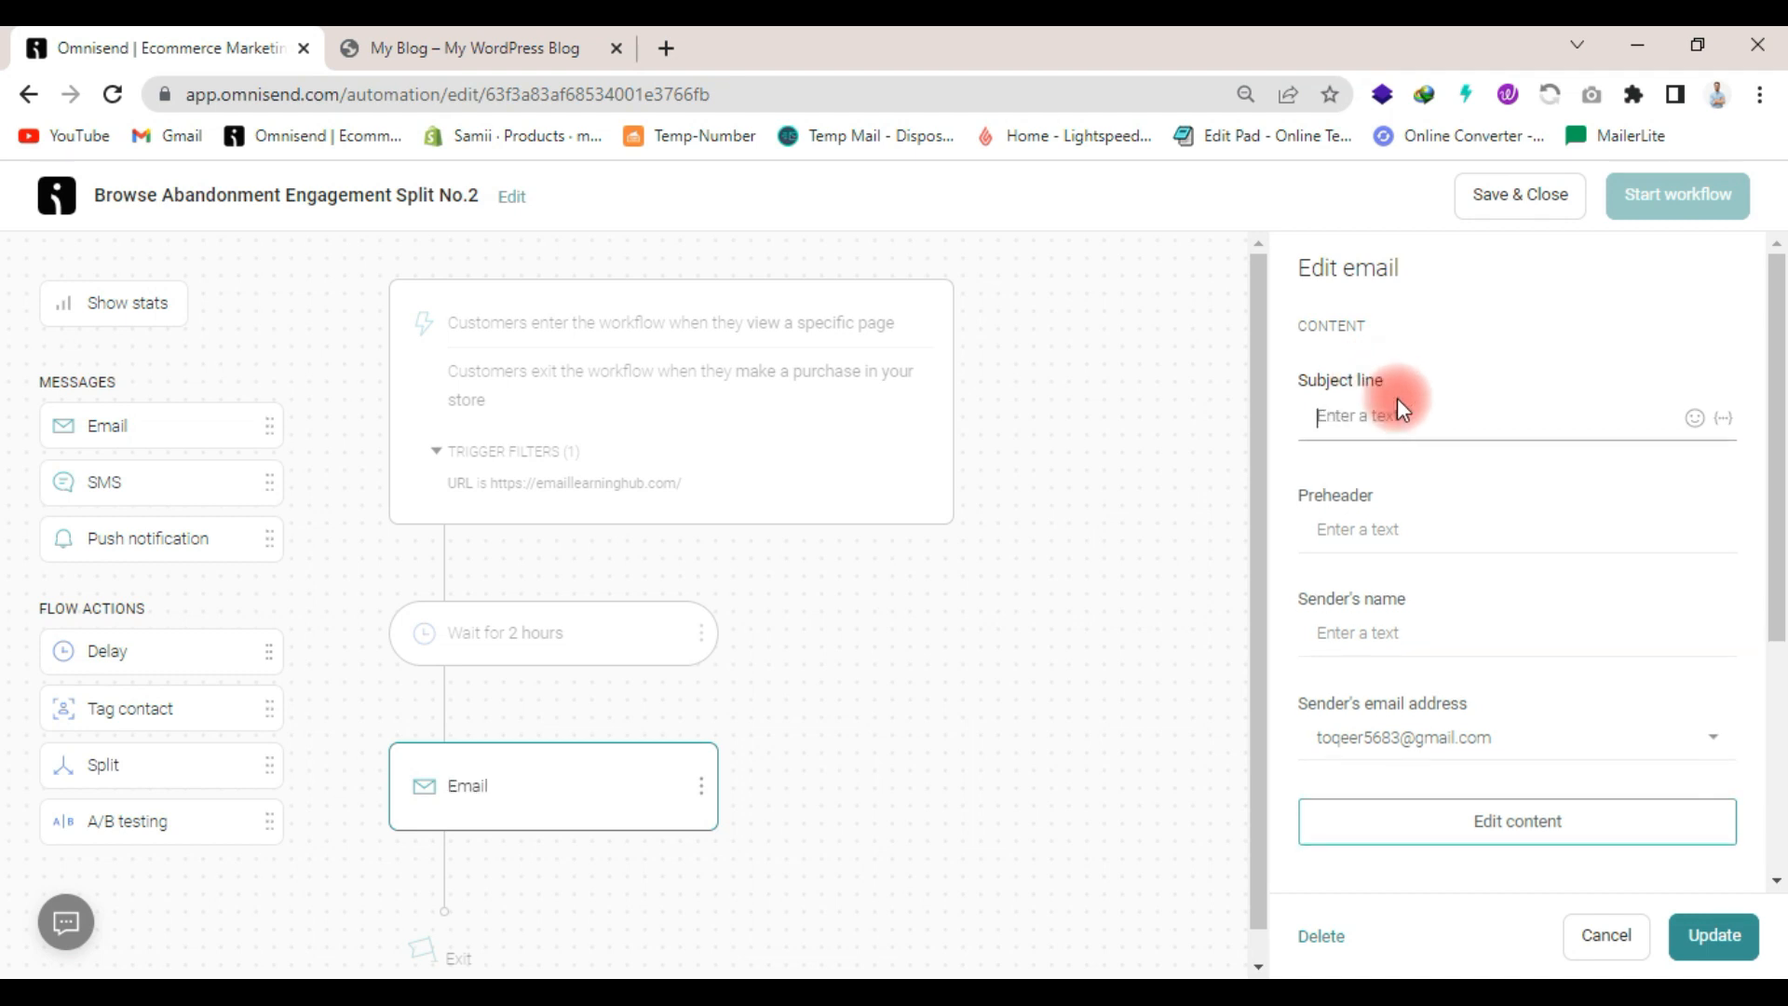
{"action": "type", "text": "Hi"}
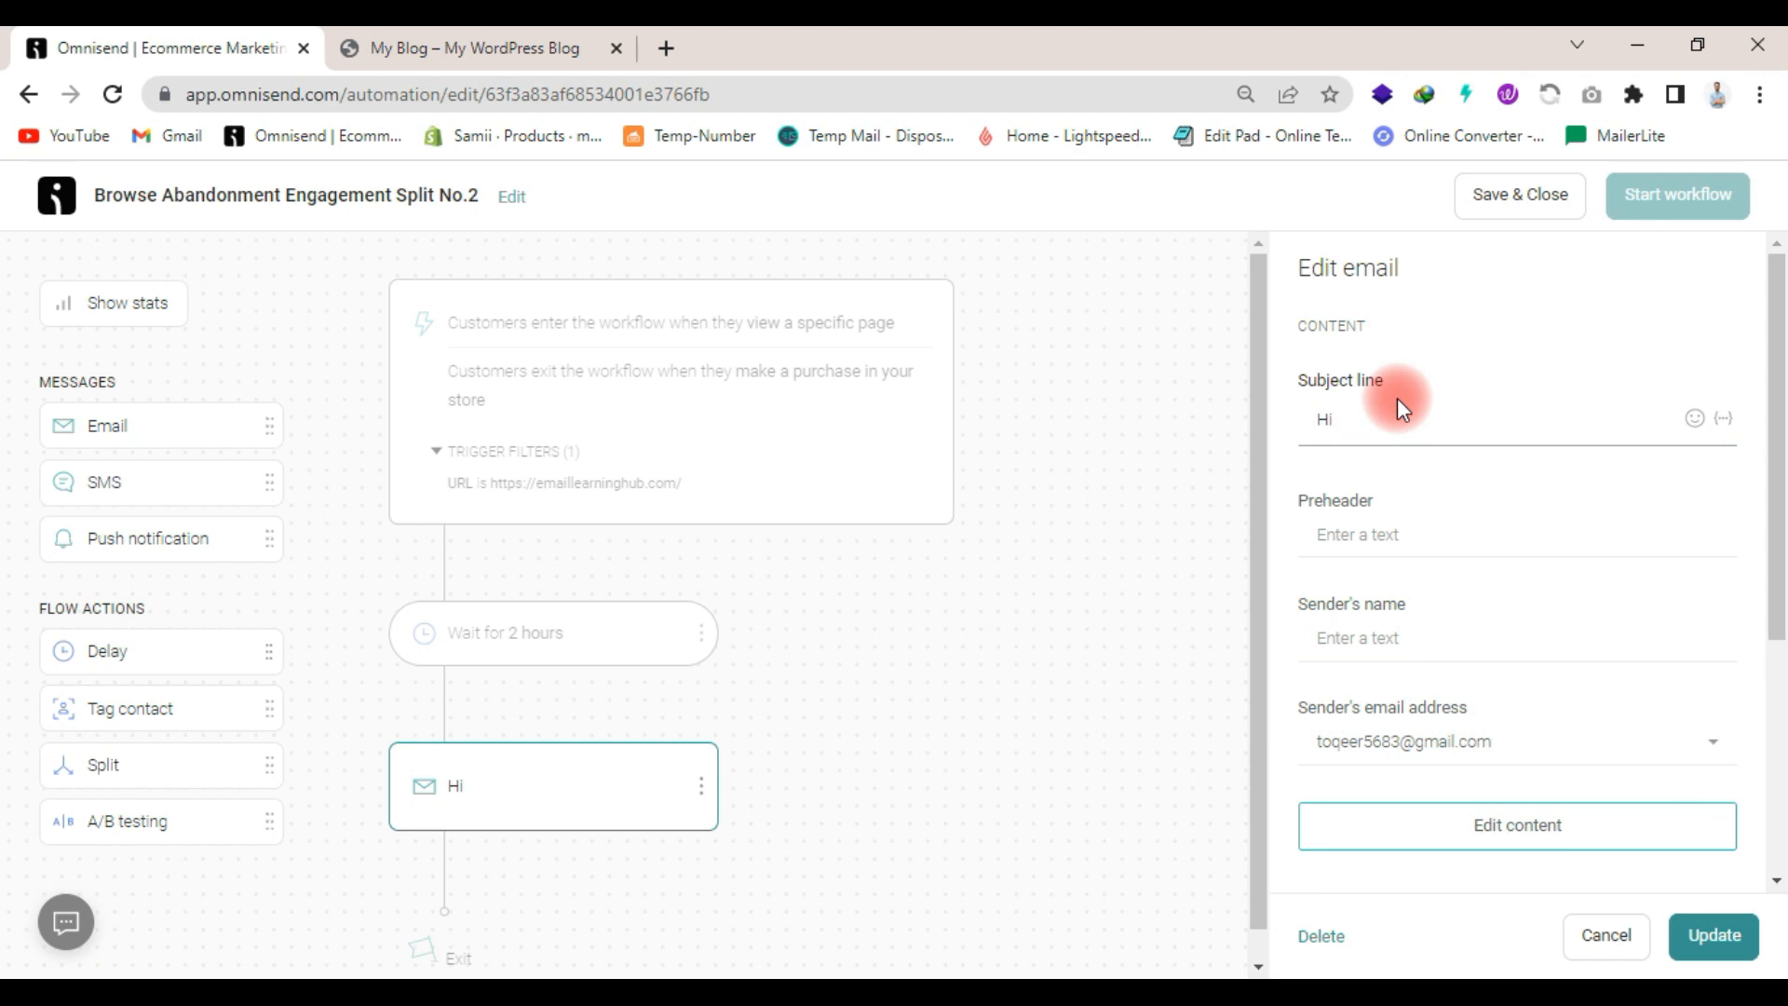
- Append the contact's first name personalization tag to the email subject line
{"action": "left_click", "coordinate": [1724, 418]}
{"action": "scroll", "coordinate": [1583, 661], "scroll_direction": "down", "scroll_amount": 2}
{"action": "scroll", "coordinate": [1577, 596], "scroll_direction": "up", "scroll_amount": 2}
{"action": "left_click", "coordinate": [1586, 548]}
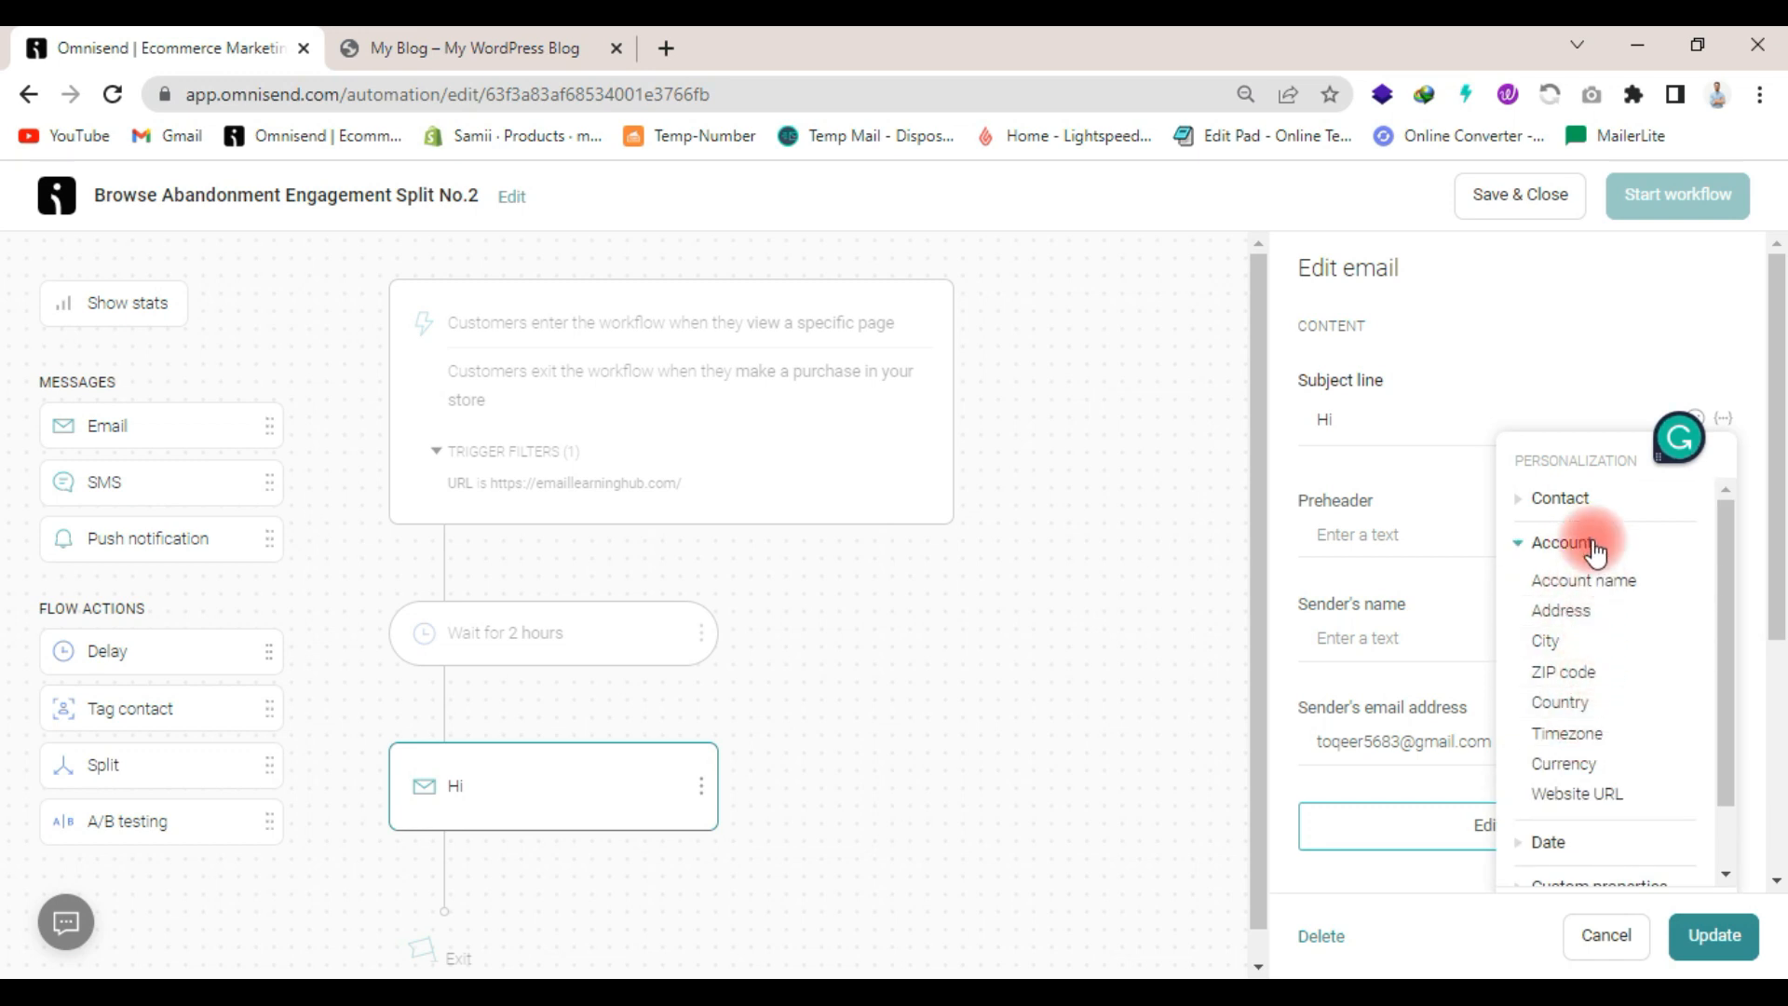
{"action": "left_click", "coordinate": [1581, 501]}
{"action": "left_click", "coordinate": [1570, 566]}
- Enter "Thanks for viewd page" as the email's preheader
{"action": "left_click", "coordinate": [1432, 536]}
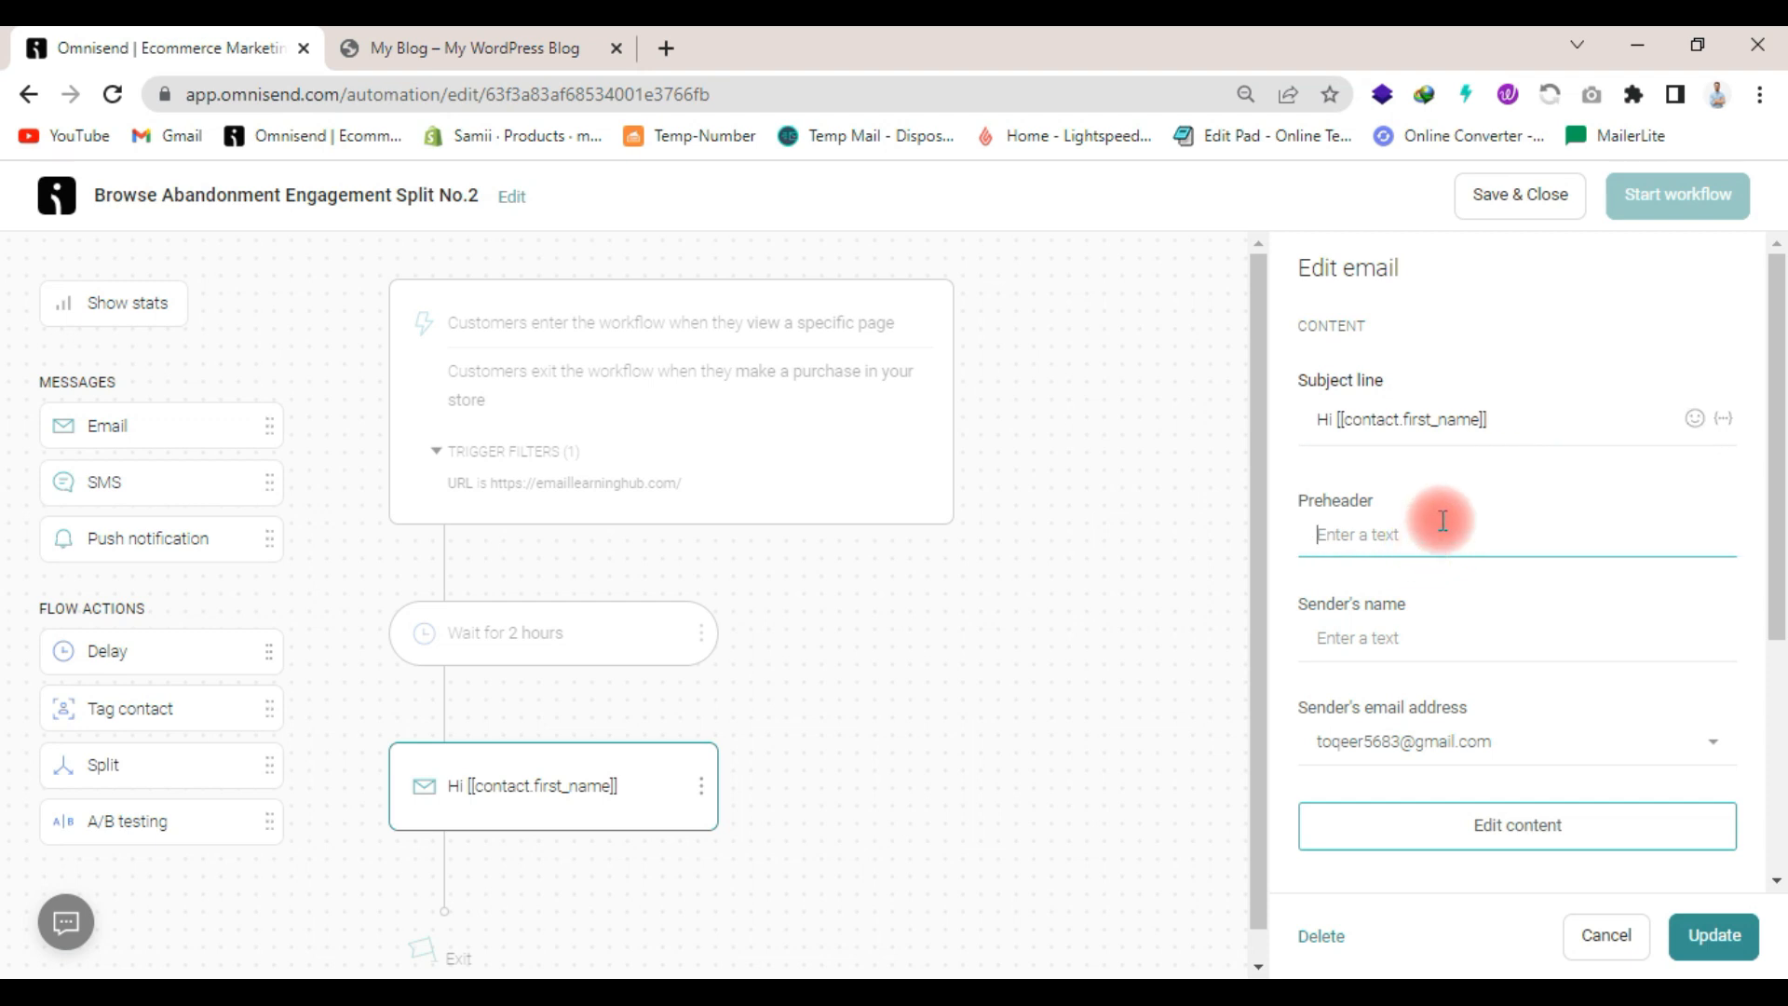
{"action": "type", "text": "Than"}
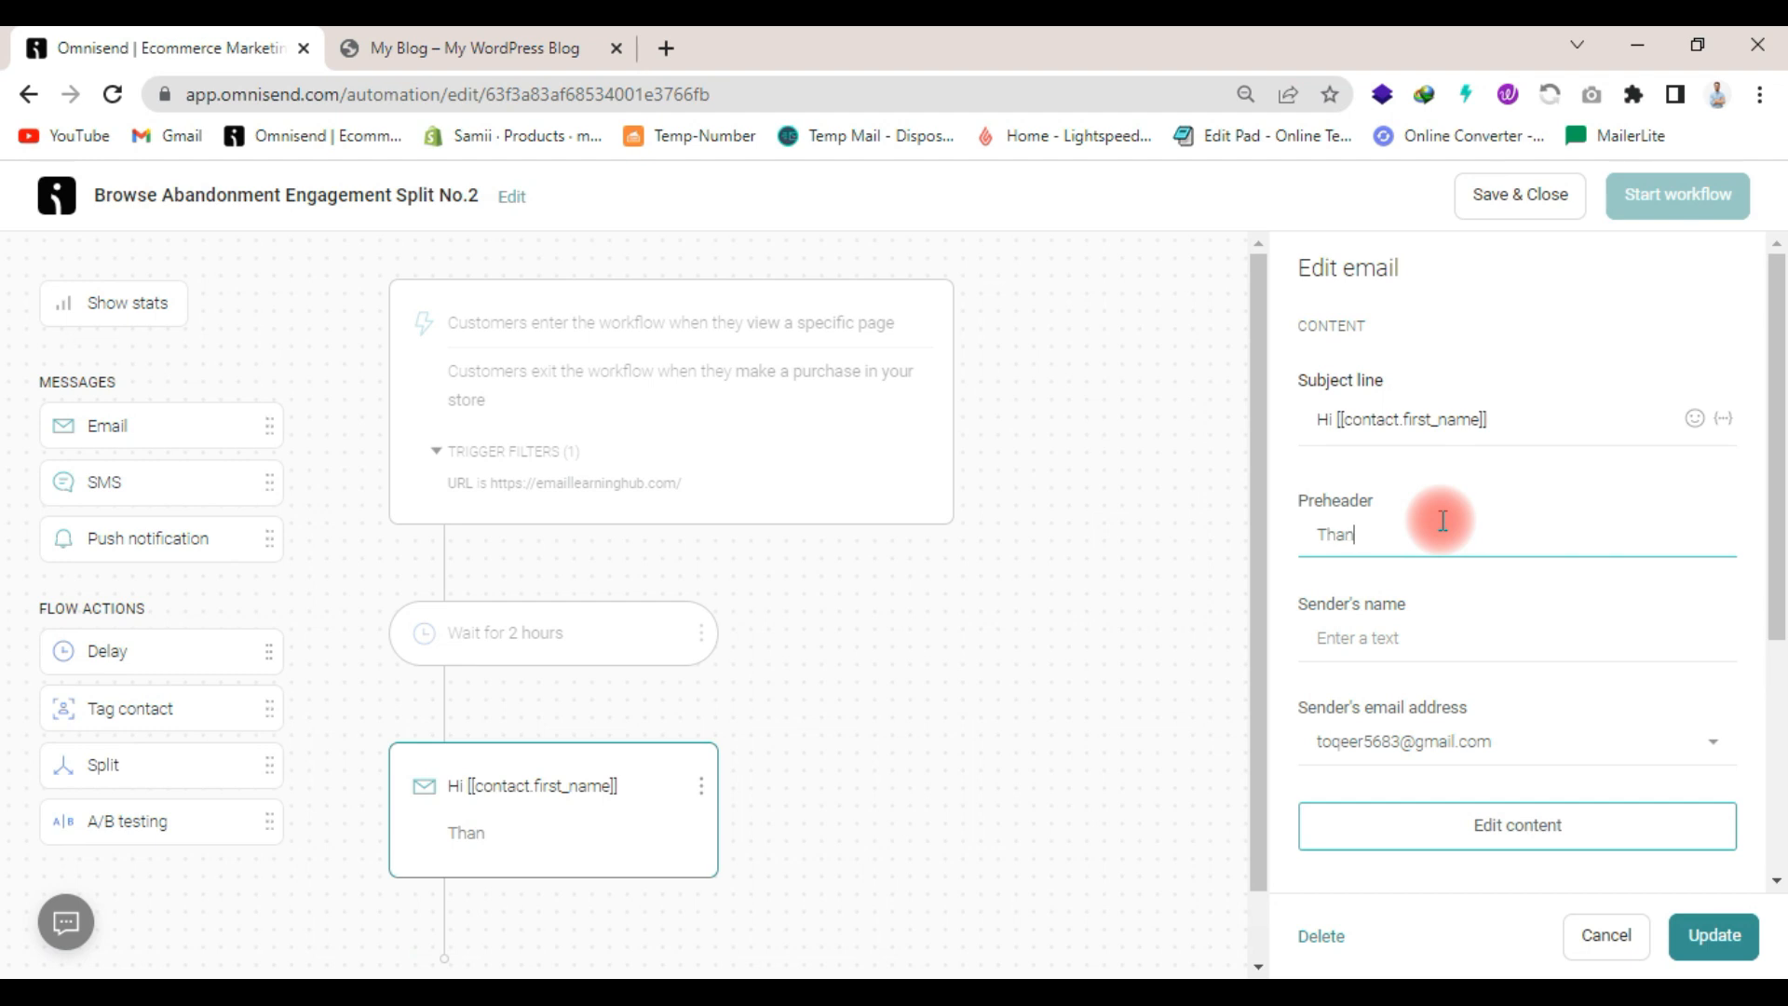
{"action": "type", "text": "ks forviewd page"}
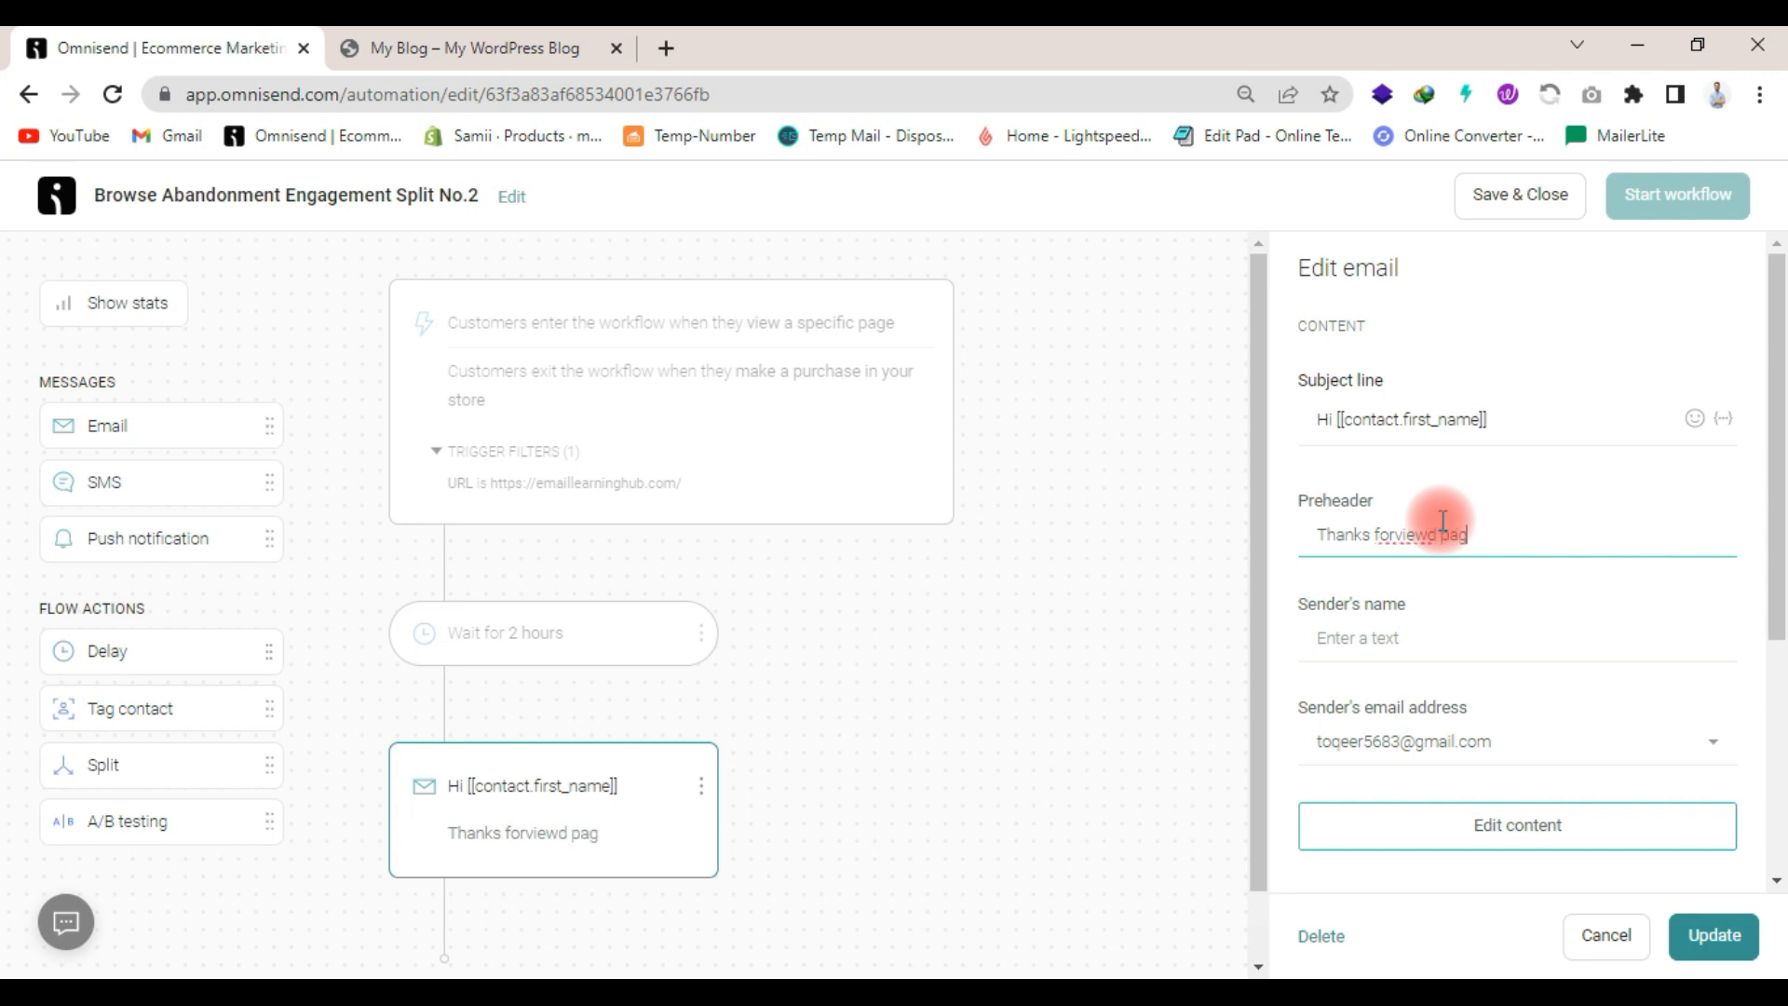
{"action": "left_click", "coordinate": [1395, 536]}
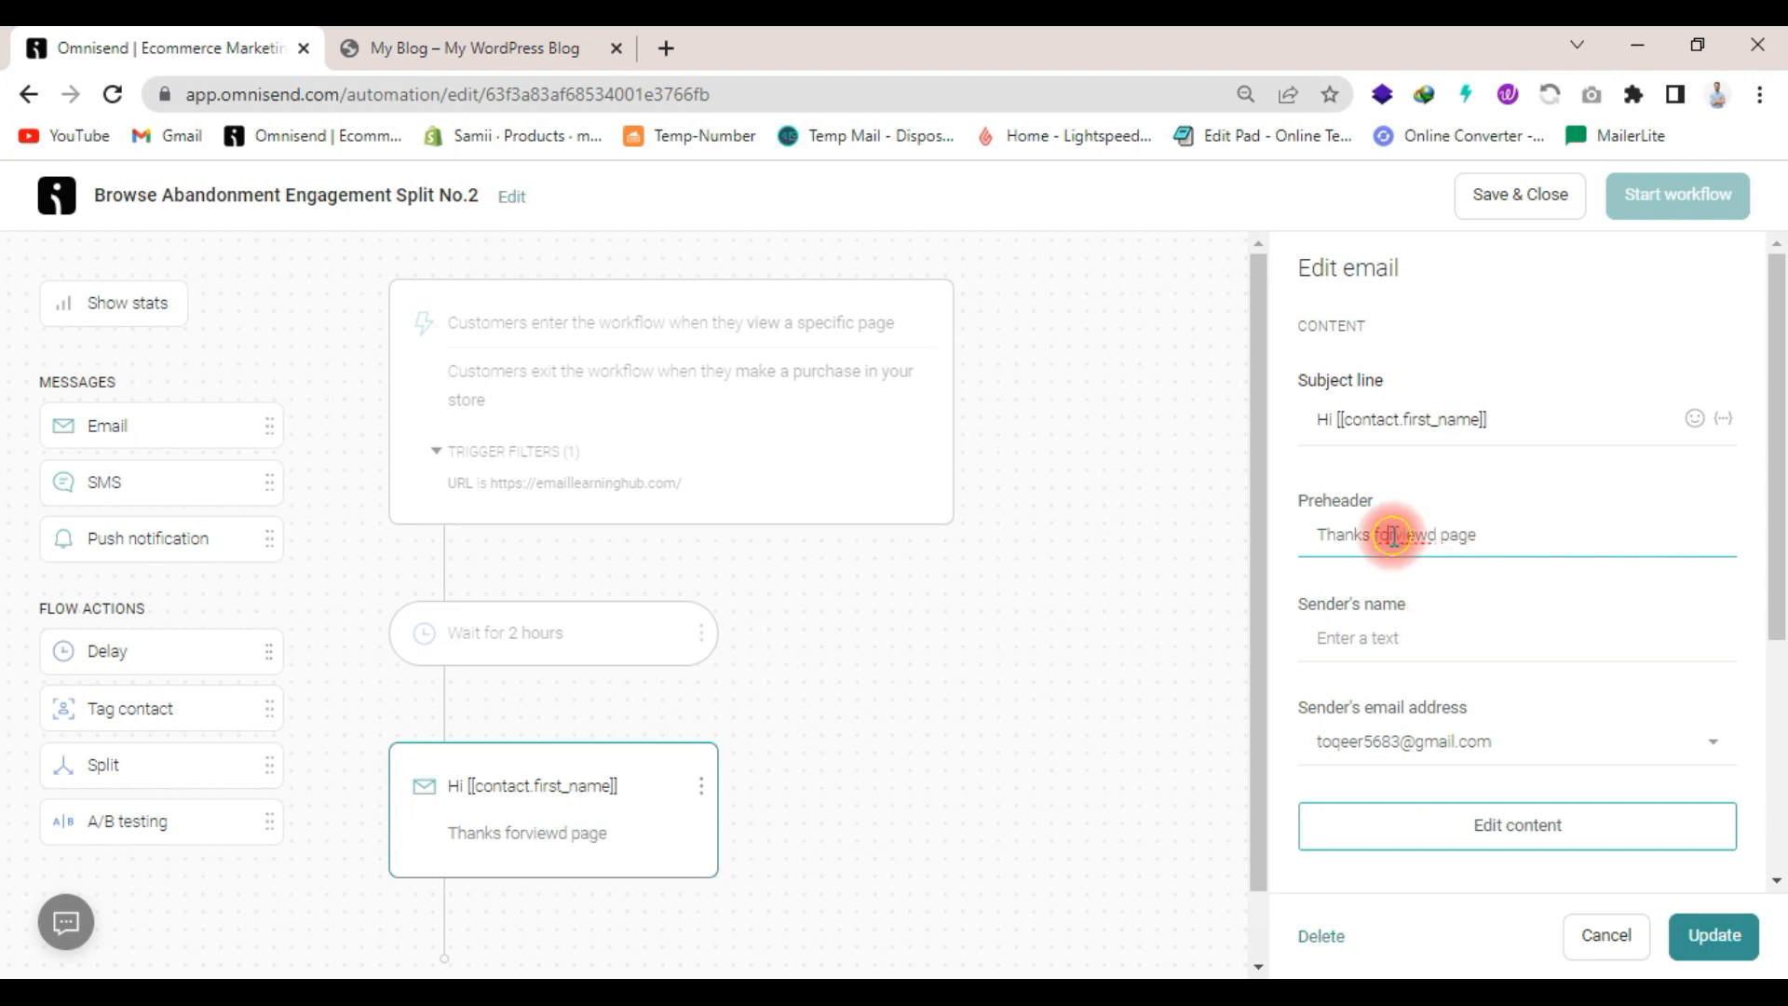
{"action": "key", "text": "BackSpace"}
{"action": "key", "text": "BackSpace"}
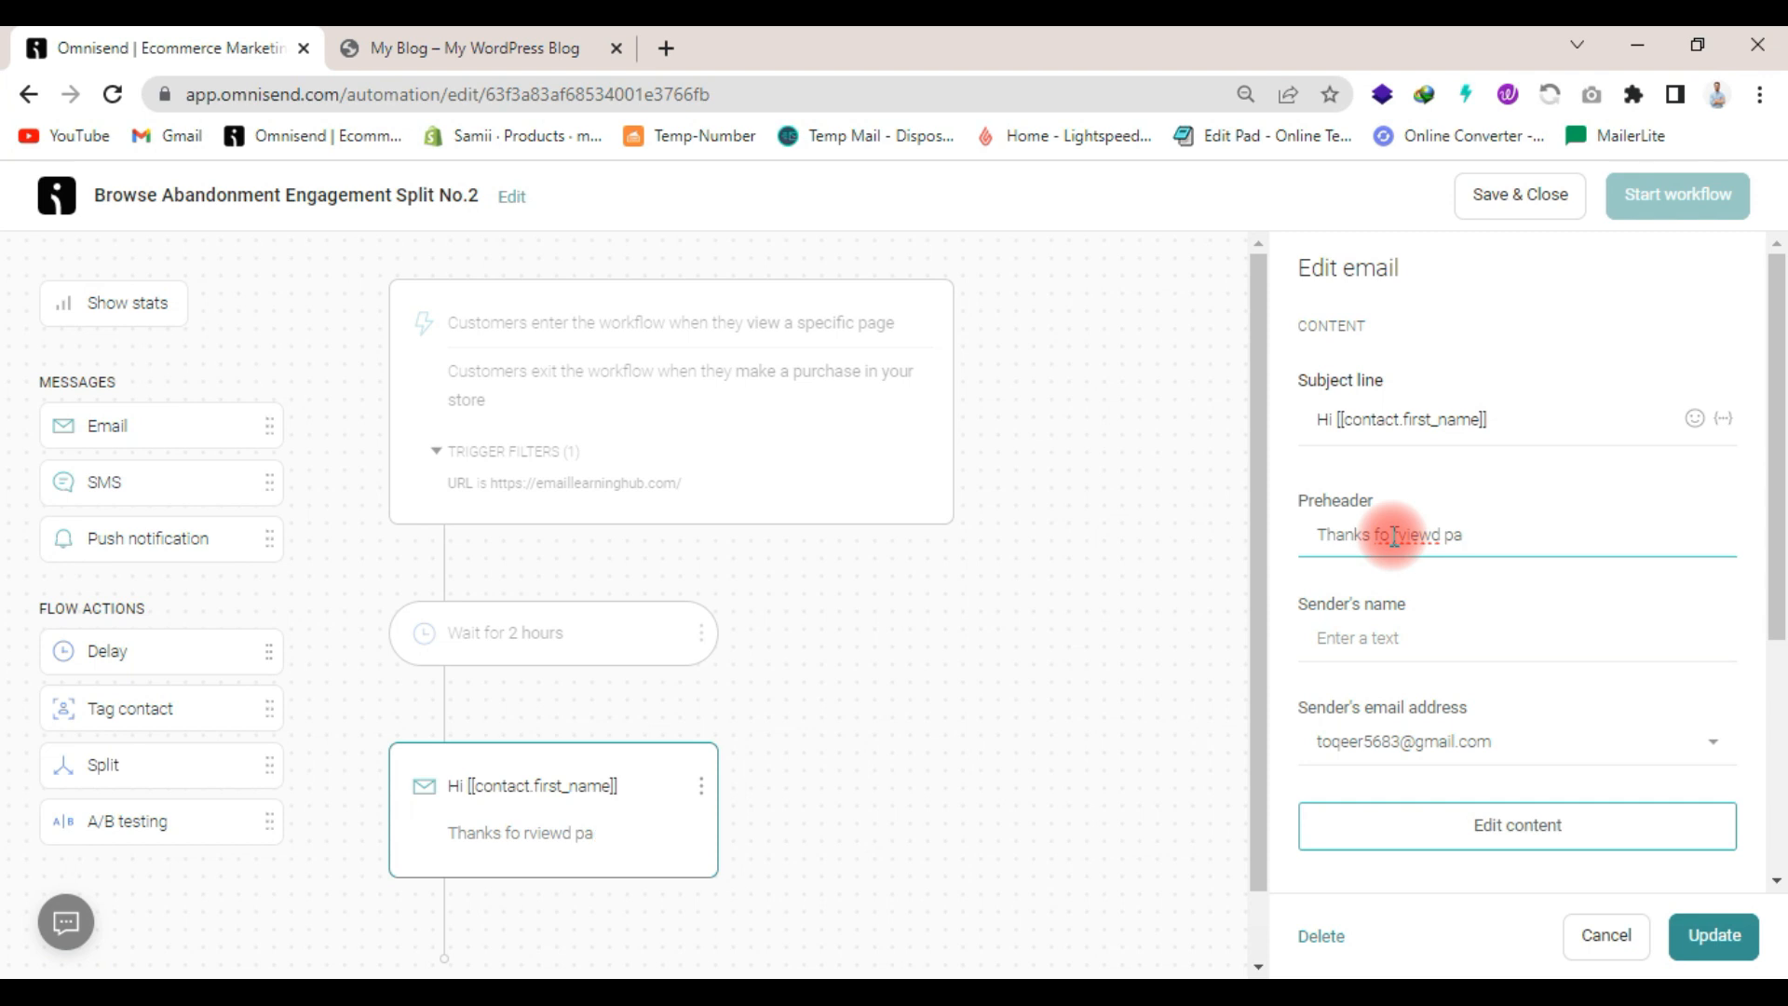
{"action": "left_click", "coordinate": [1502, 538]}
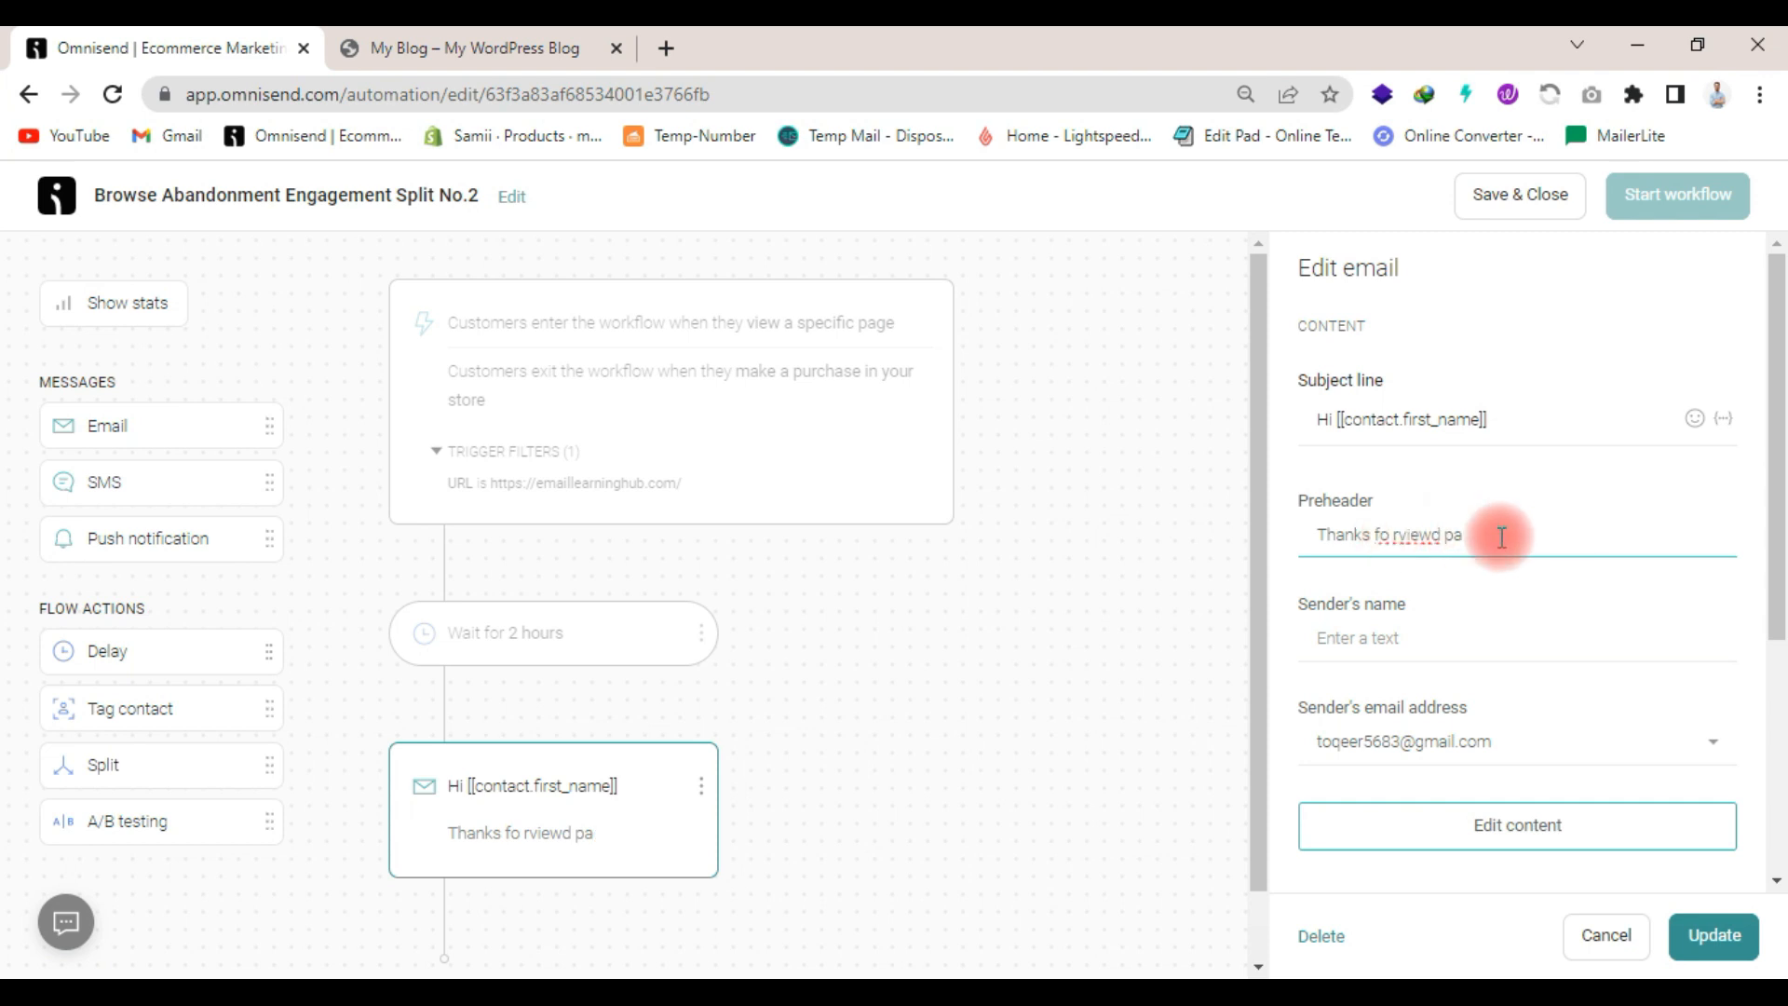
{"action": "type", "text": "ge"}
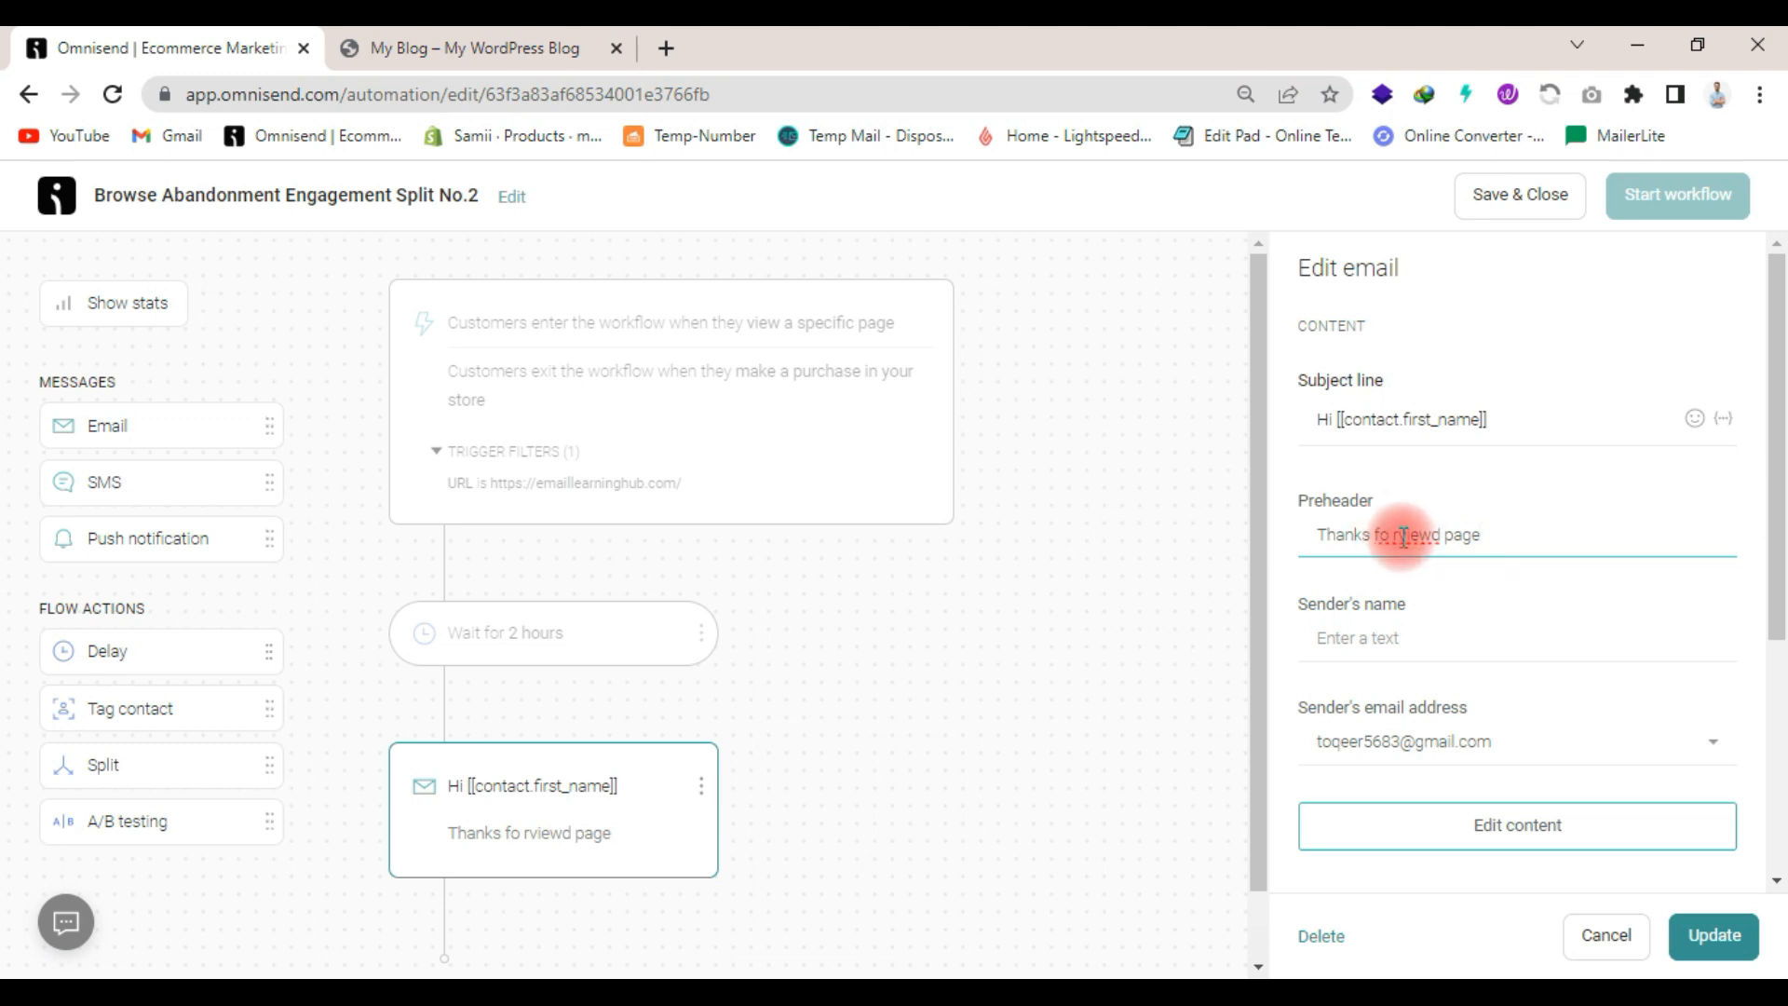
{"action": "key", "text": "BackSpace"}
{"action": "type", "text": "r"}
- Fill in the sender's name and open the email's content for editing, saving the workflow changes
{"action": "left_click", "coordinate": [1346, 645]}
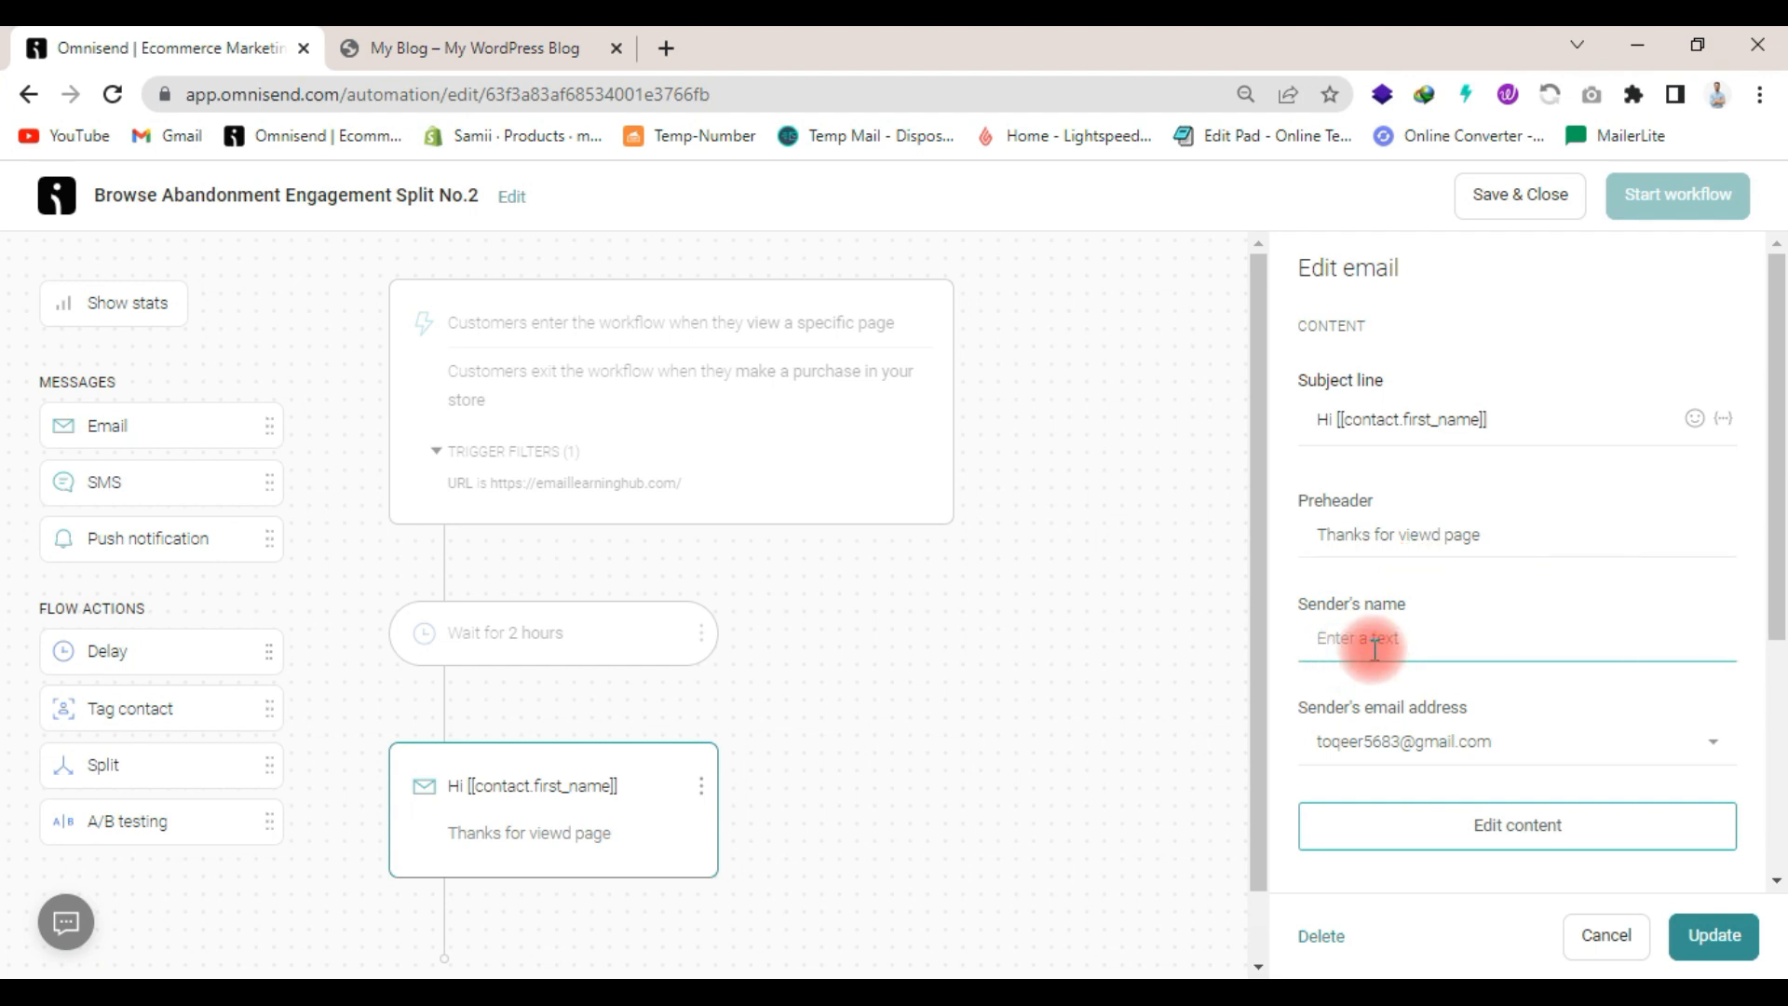
{"action": "type", "text": "Sameer"}
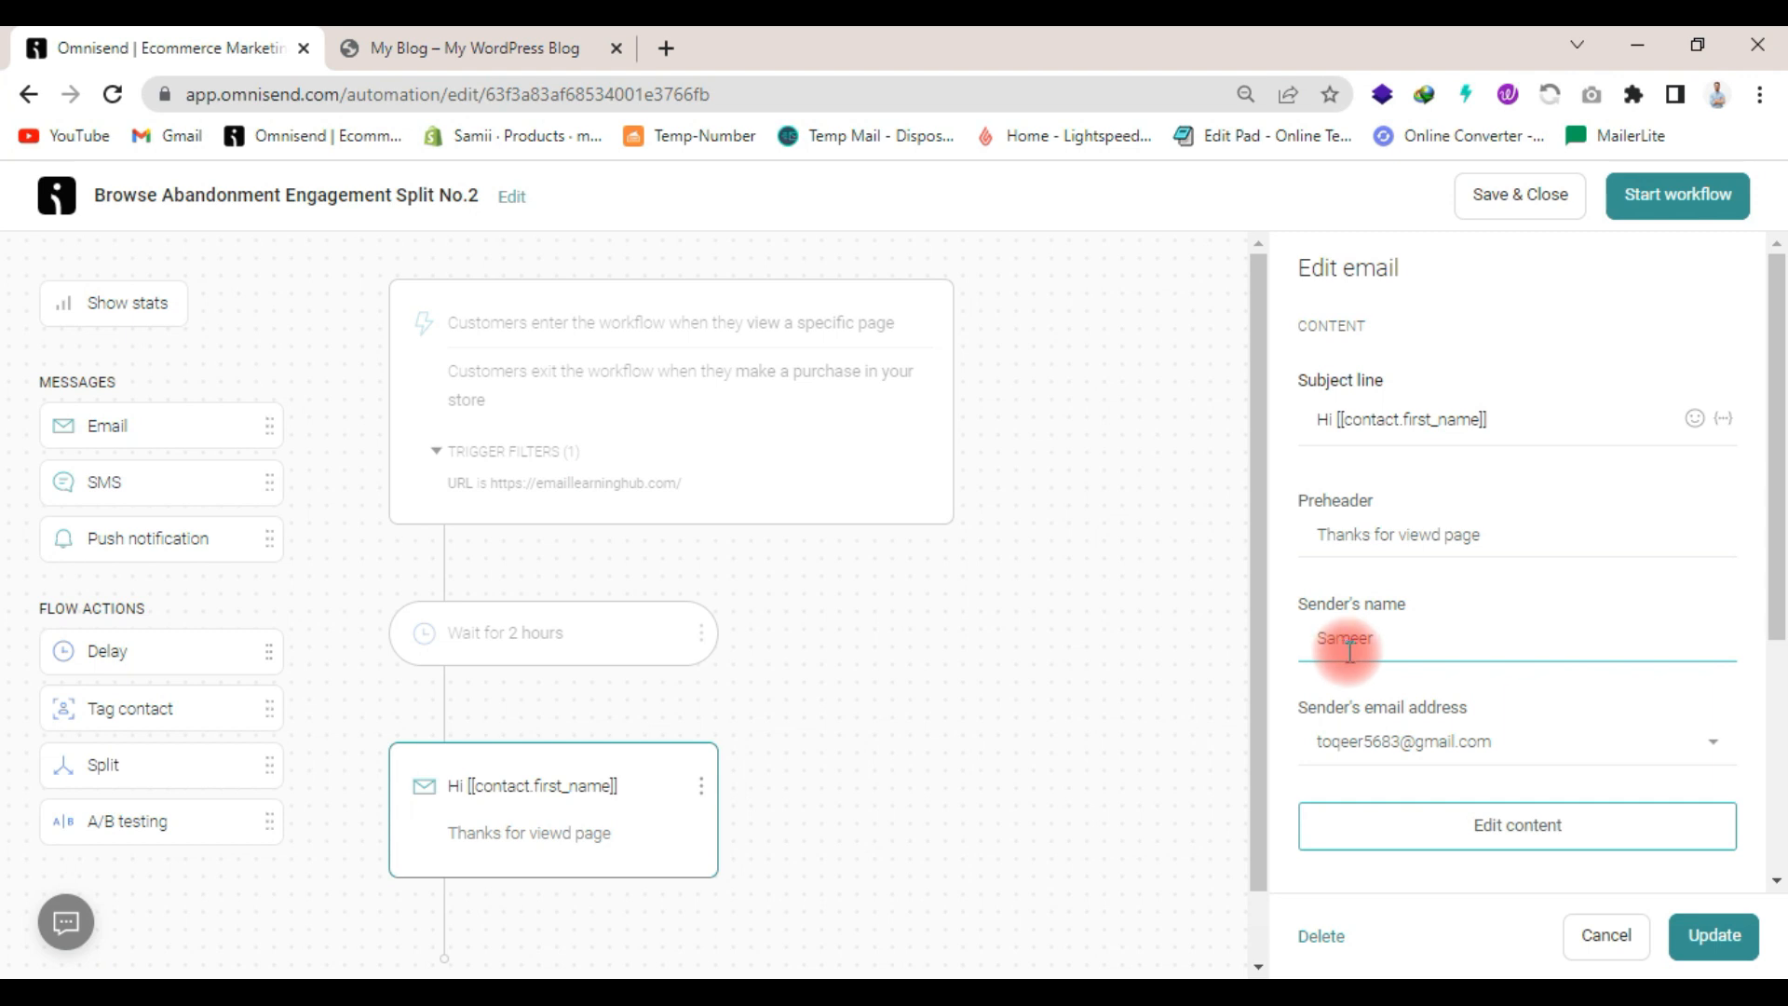
{"action": "scroll", "coordinate": [1405, 680], "scroll_direction": "down", "scroll_amount": 3}
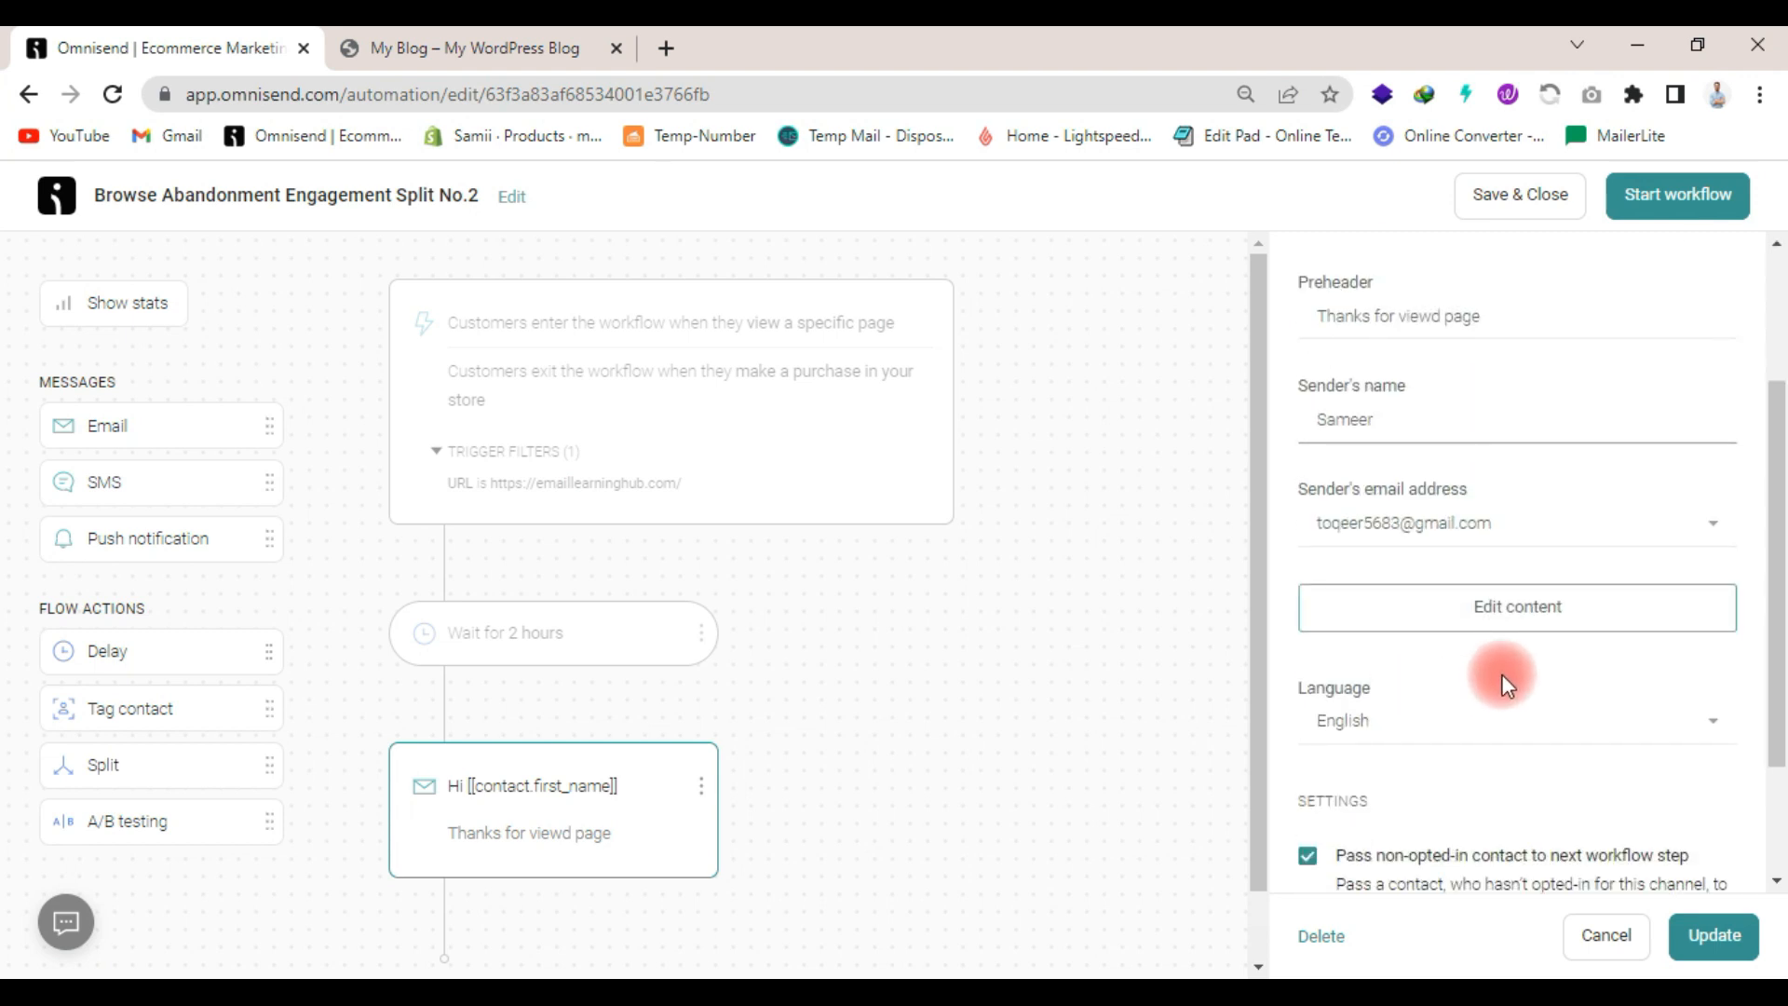
{"action": "left_click", "coordinate": [1444, 608]}
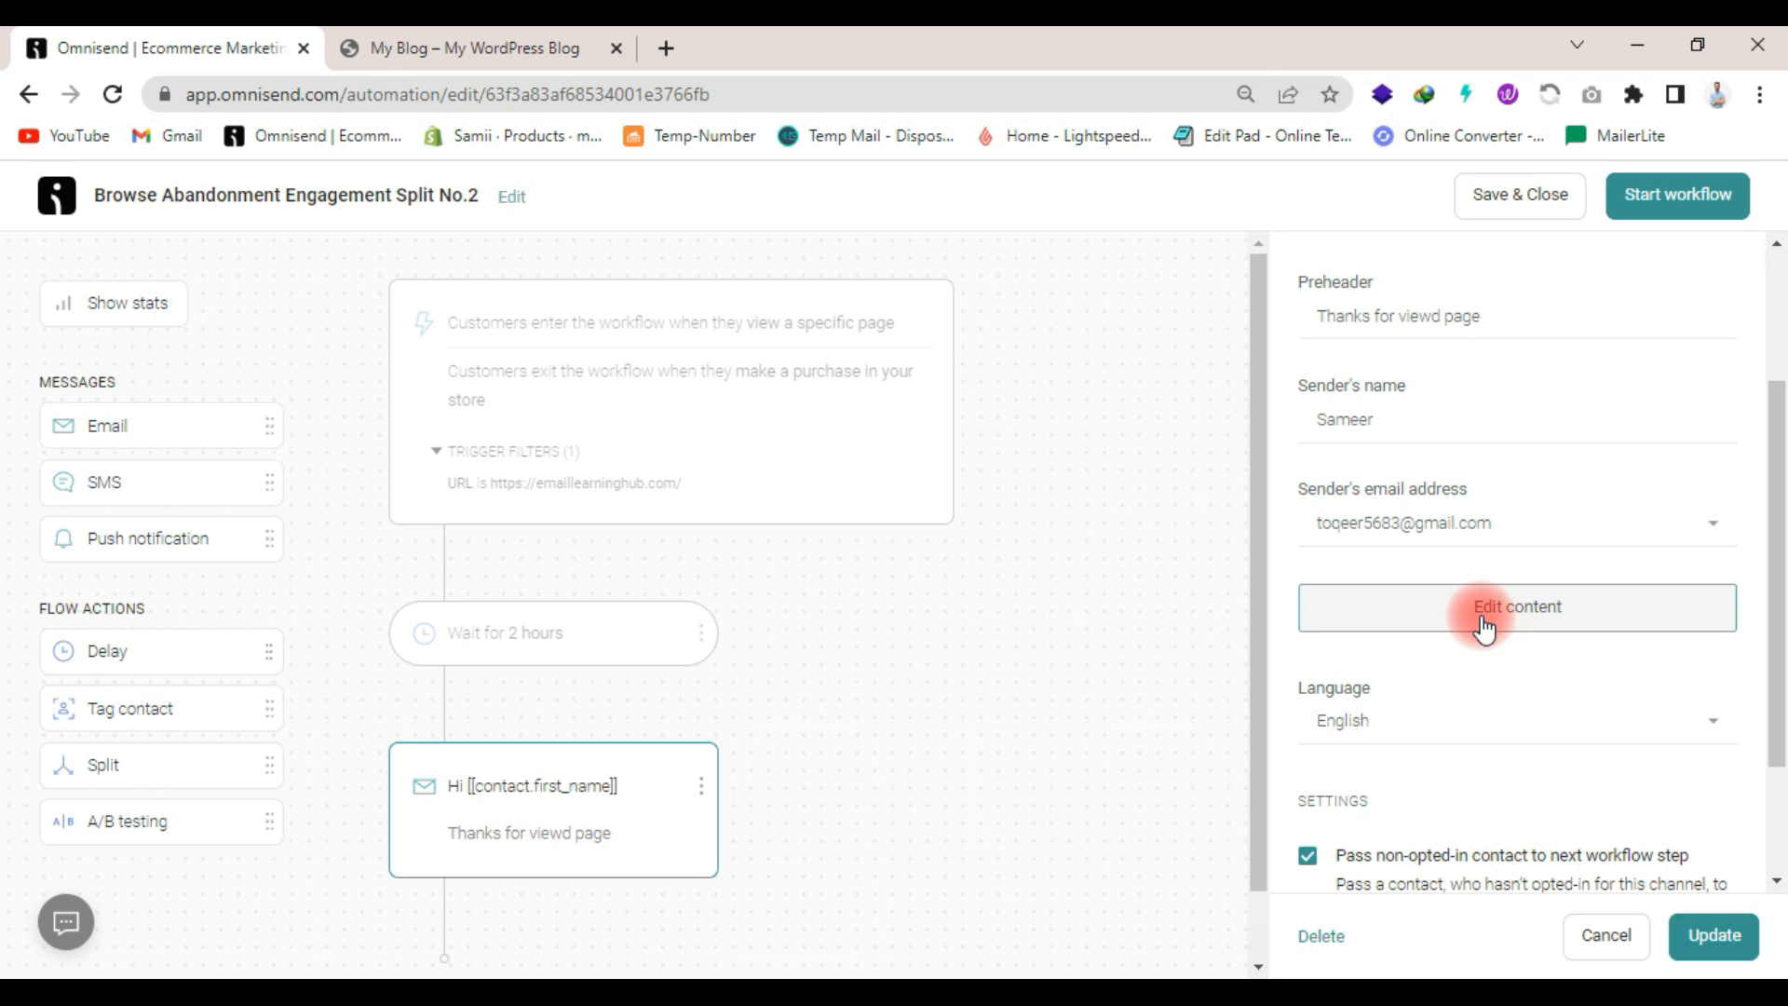
{"action": "left_click", "coordinate": [1637, 946]}
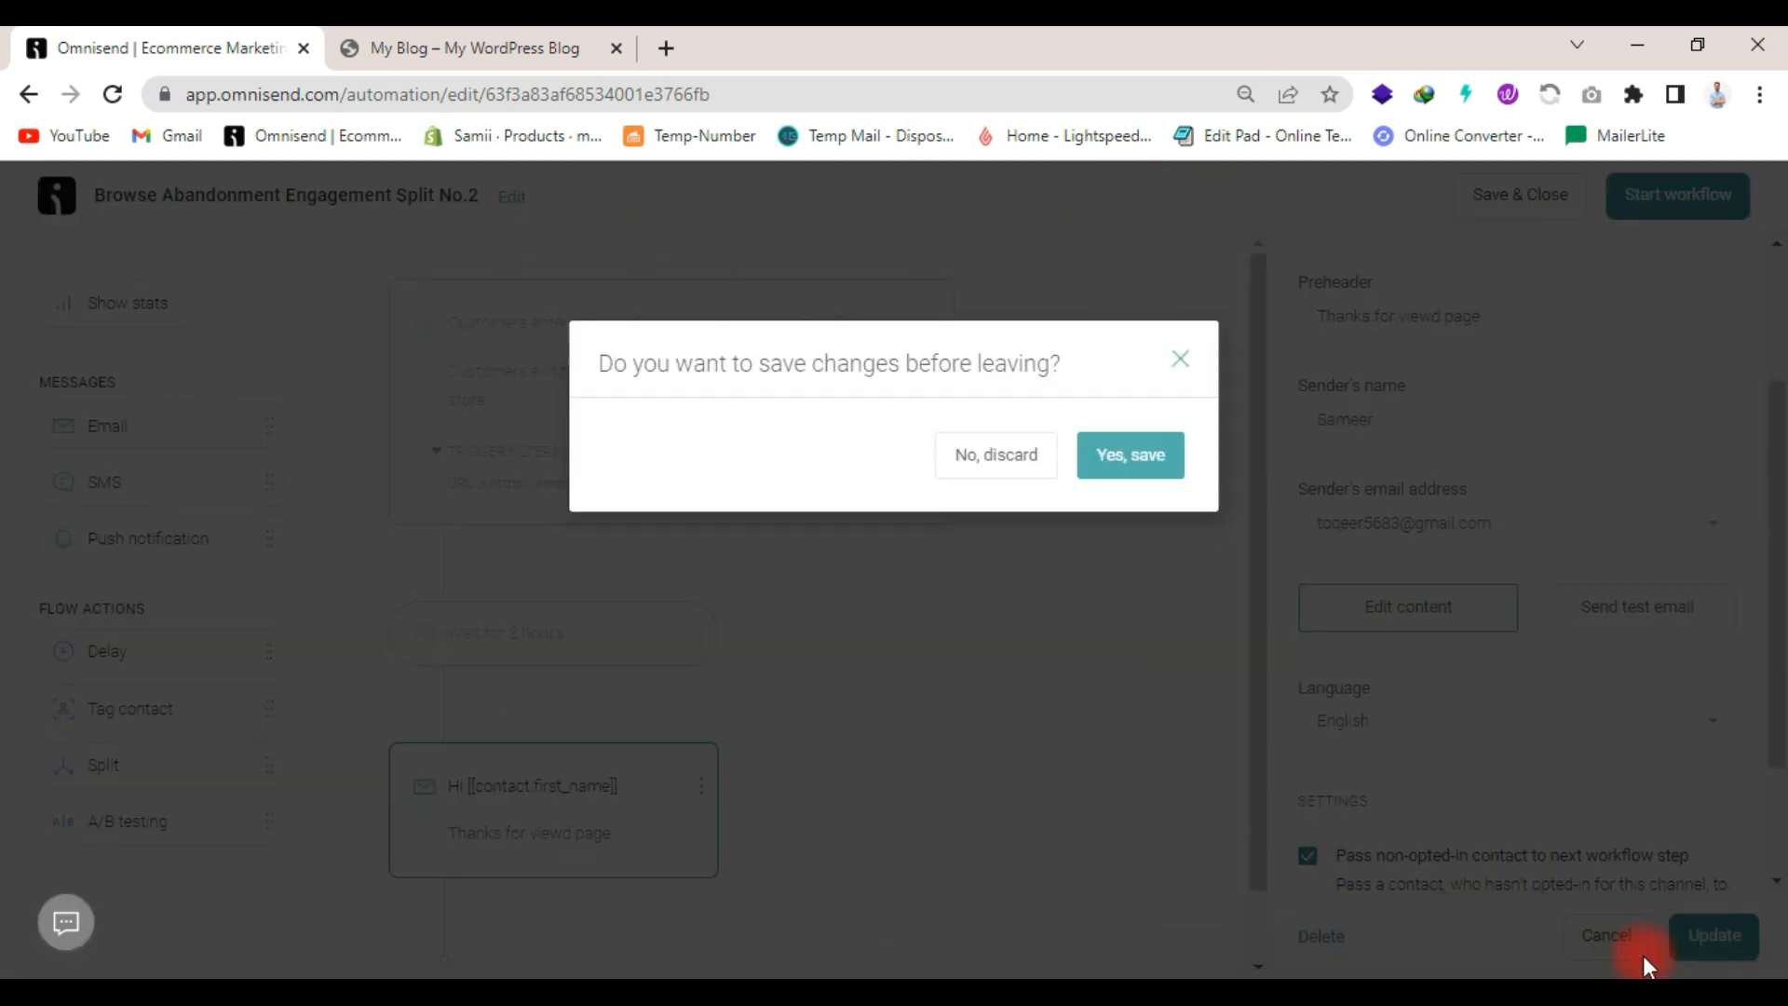
{"action": "left_click", "coordinate": [1153, 460]}
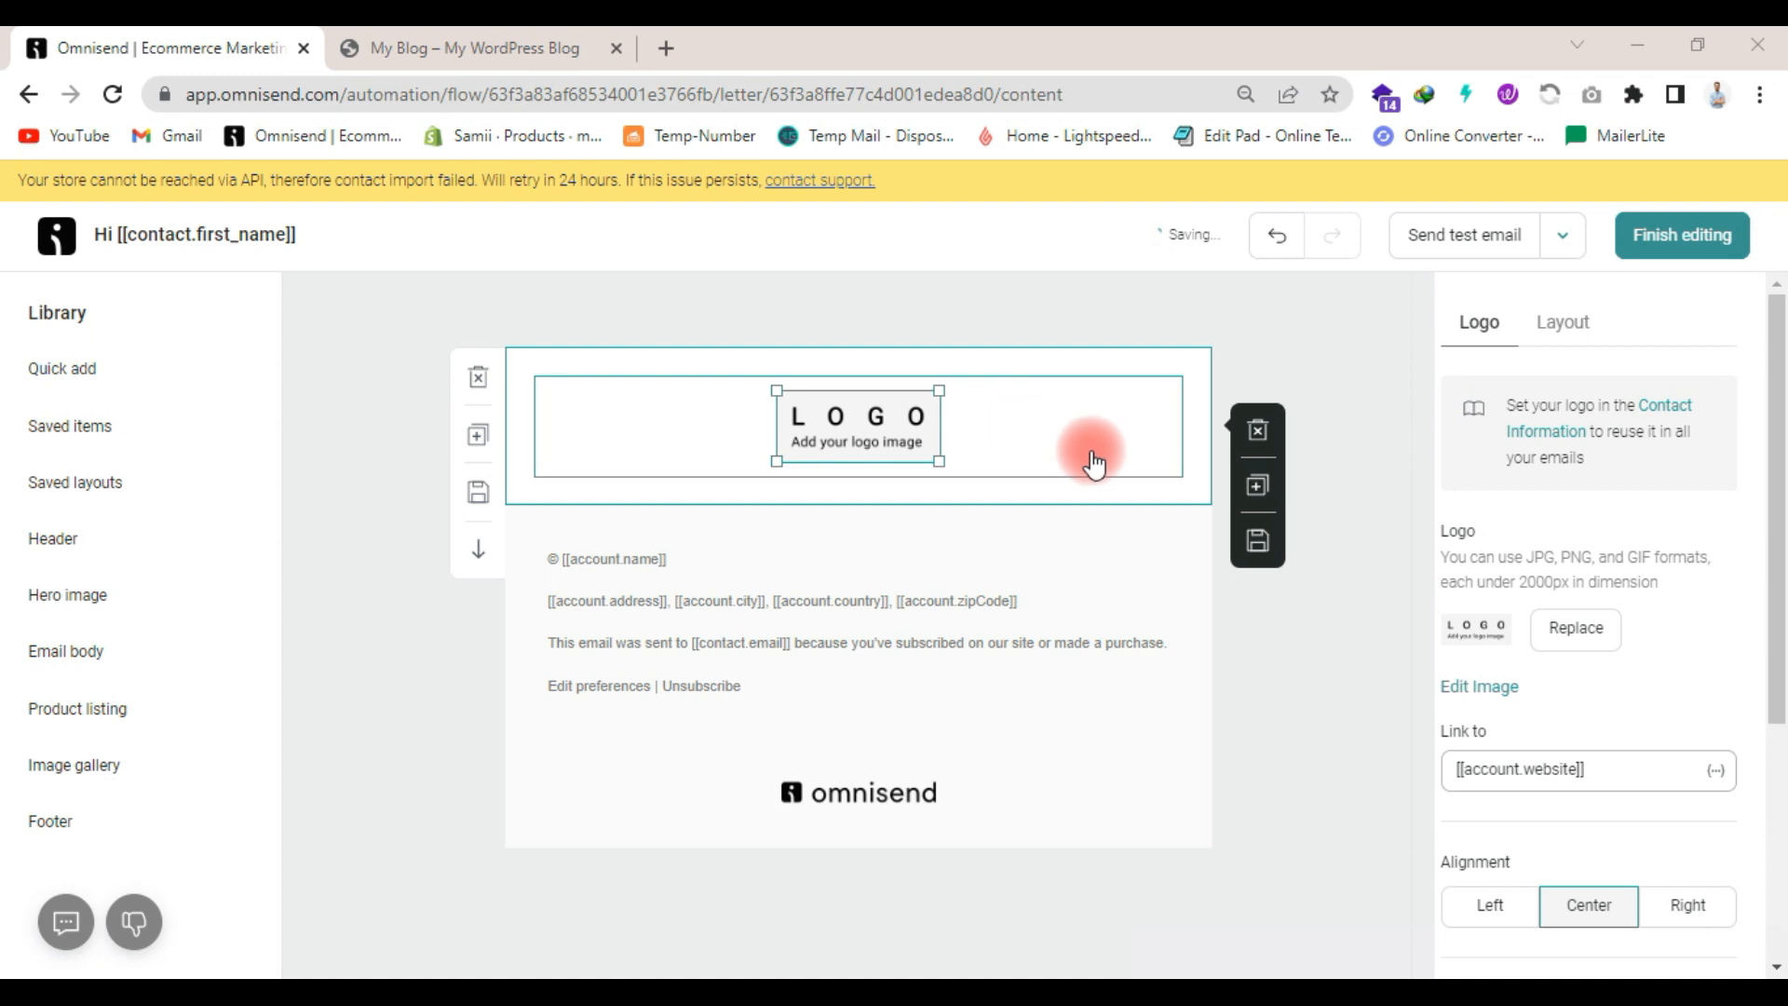
- Replace the placeholder logo in the email header with the Email Learning Hub logo and enlarge it
{"action": "scroll", "coordinate": [1756, 619], "scroll_direction": "down", "scroll_amount": 3}
{"action": "scroll", "coordinate": [1657, 667], "scroll_direction": "up", "scroll_amount": 3}
{"action": "left_click", "coordinate": [1596, 629]}
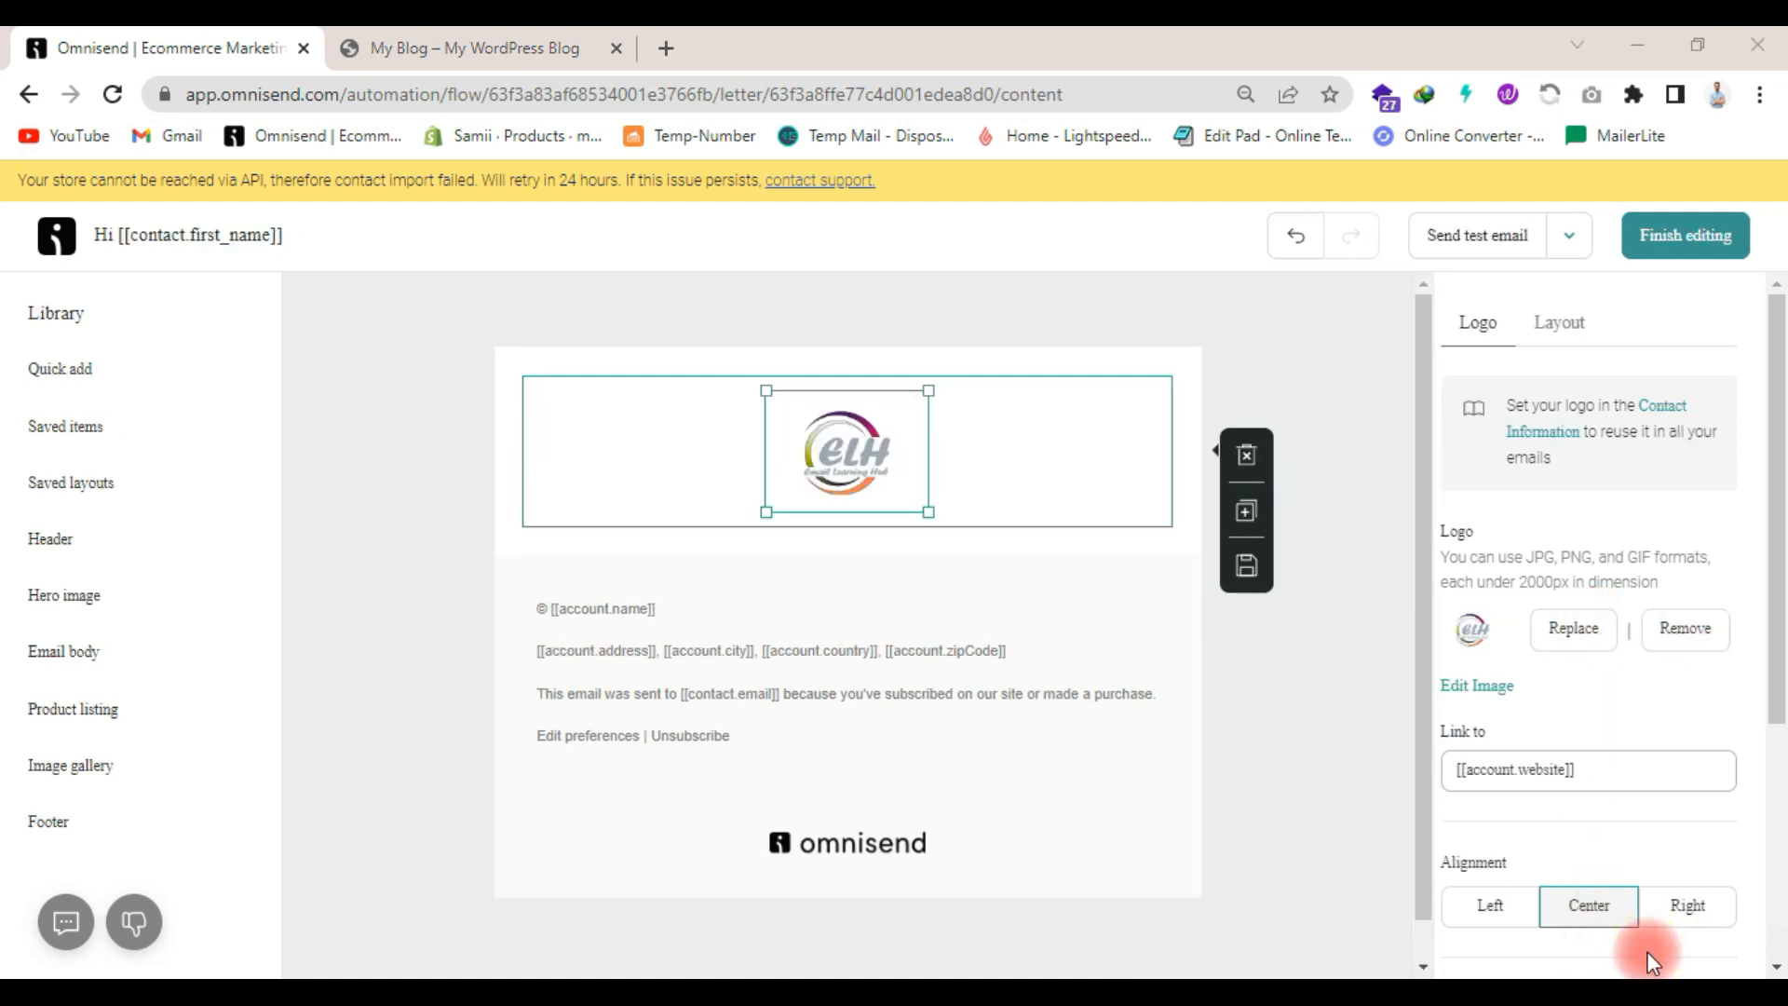
{"action": "left_click_drag", "start_coordinate": [929, 511], "coordinate": [991, 556]}
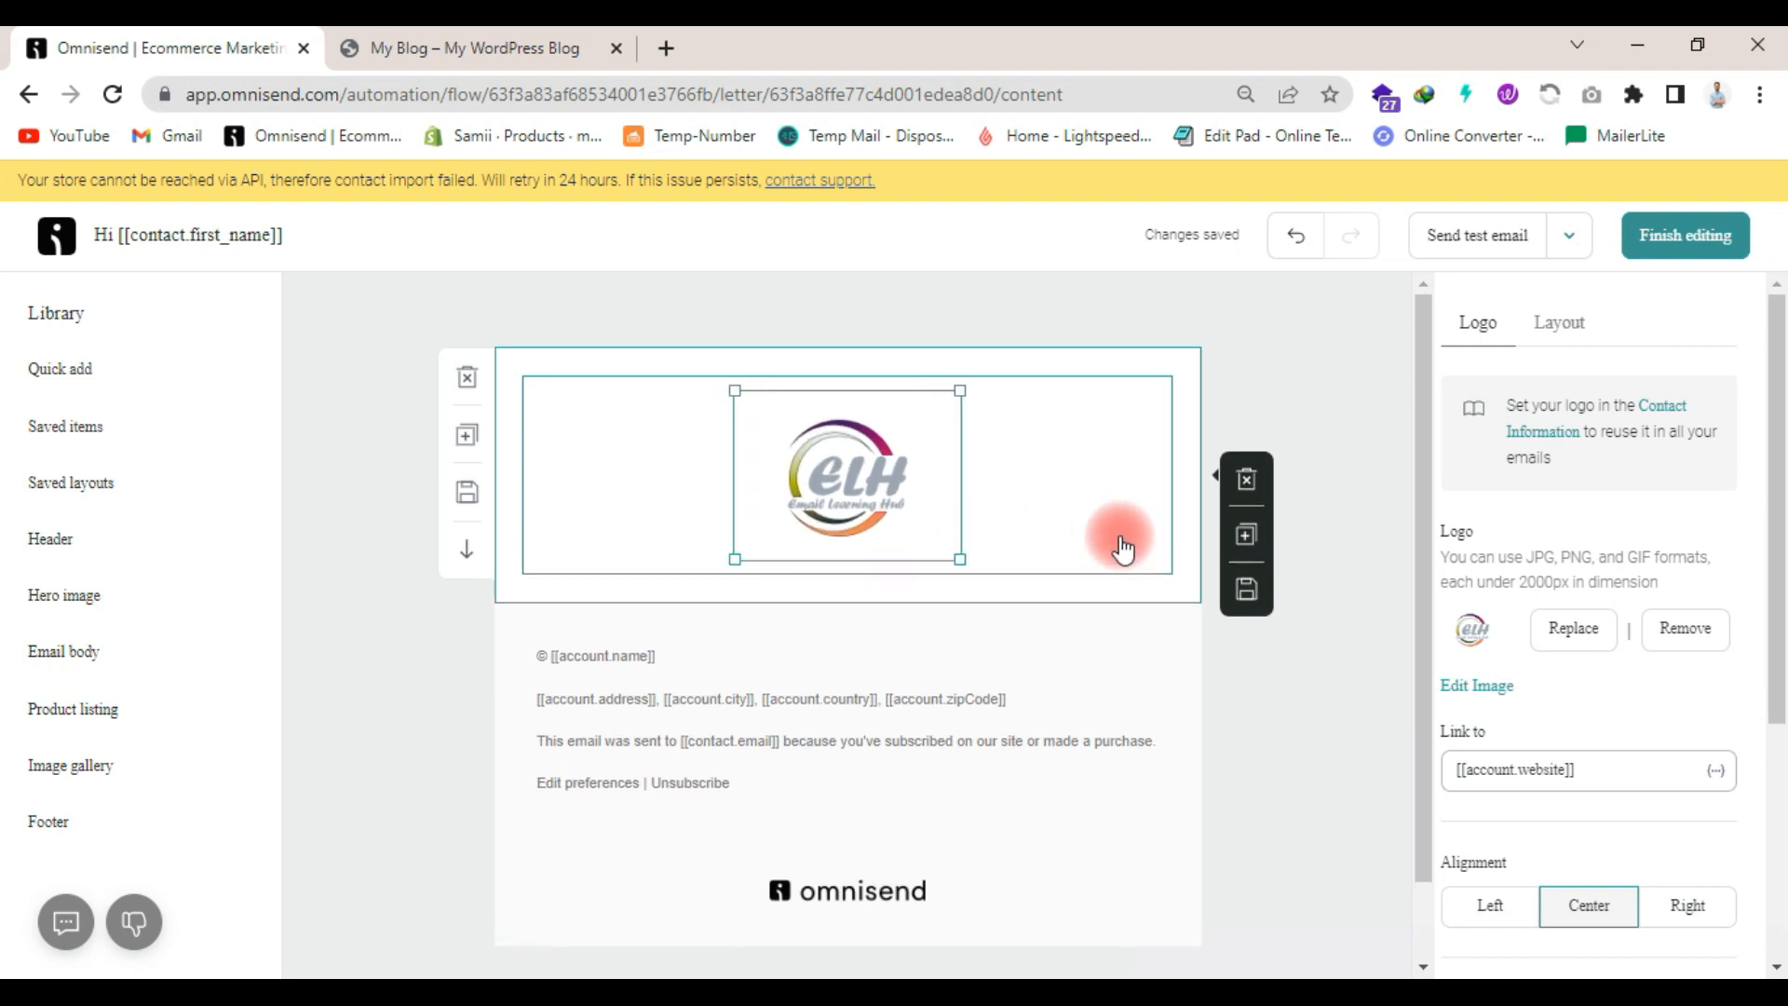
- Set the logo section's layout padding to 12 px on all four sides
{"action": "left_click", "coordinate": [1176, 550]}
{"action": "scroll", "coordinate": [1677, 670], "scroll_direction": "down", "scroll_amount": 2}
{"action": "double_click", "coordinate": [1591, 700]}
{"action": "type", "text": "1"}
{"action": "double_click", "coordinate": [1462, 782]}
{"action": "type", "text": "120"}
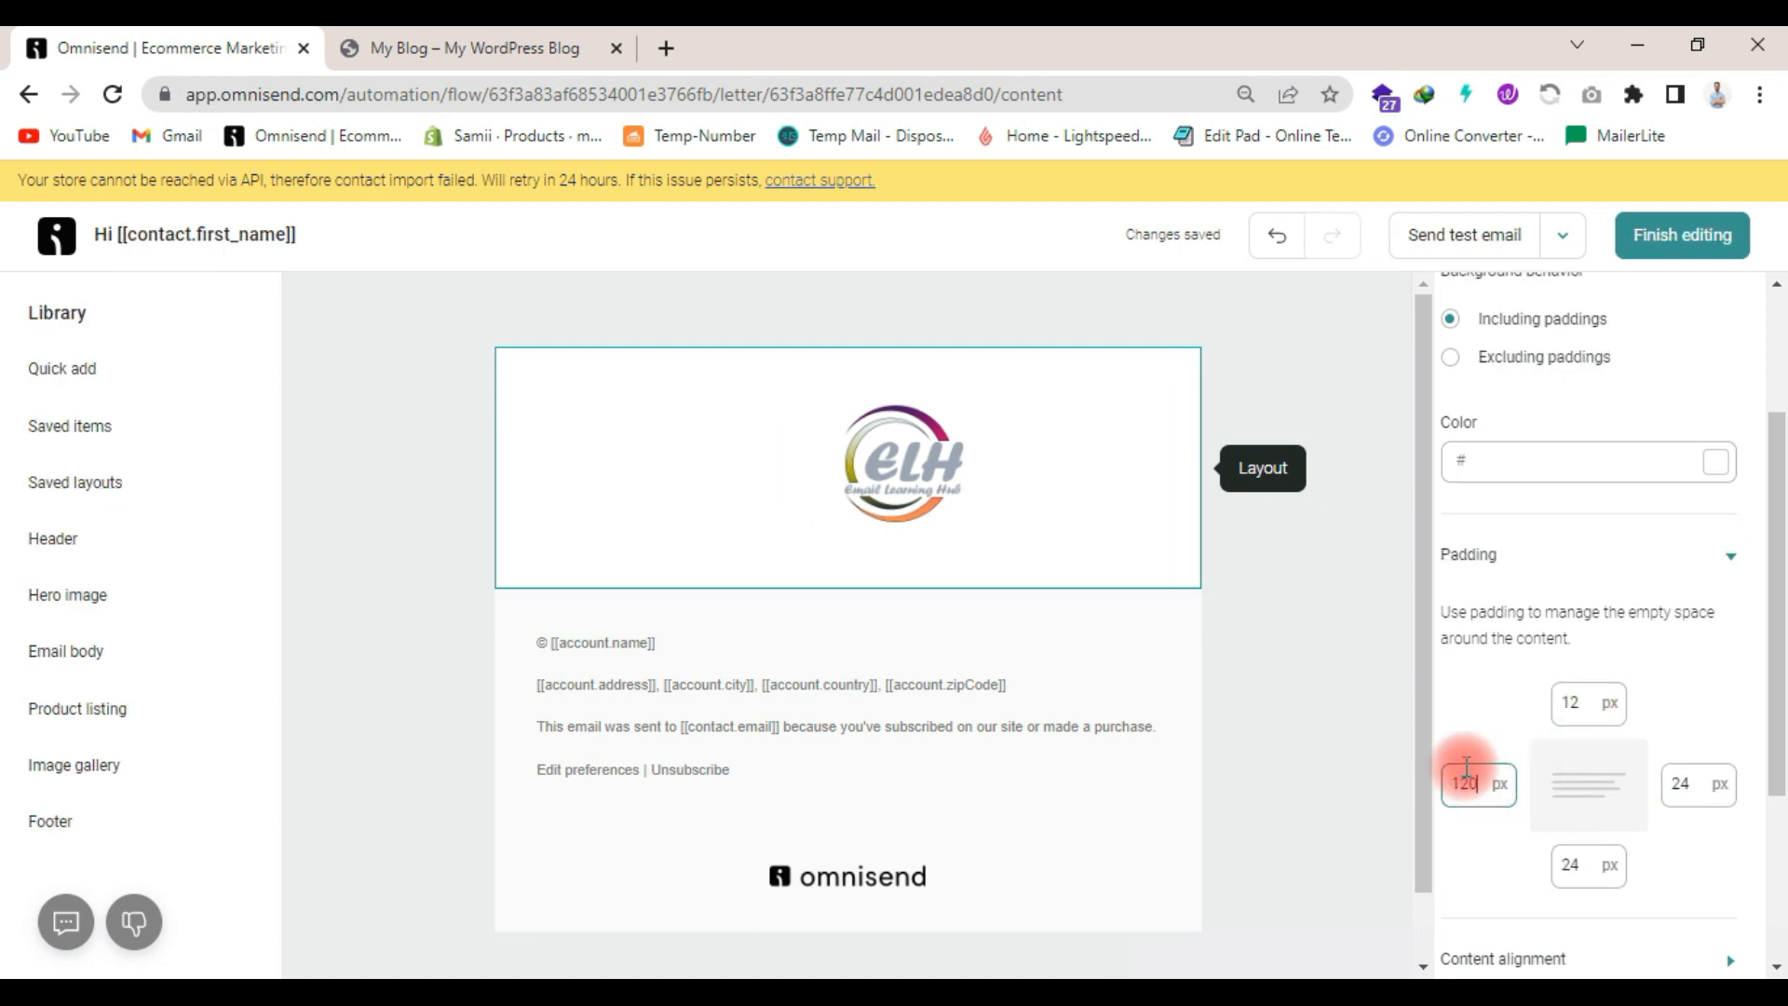
{"action": "type", "text": "12"}
{"action": "double_click", "coordinate": [1640, 790]}
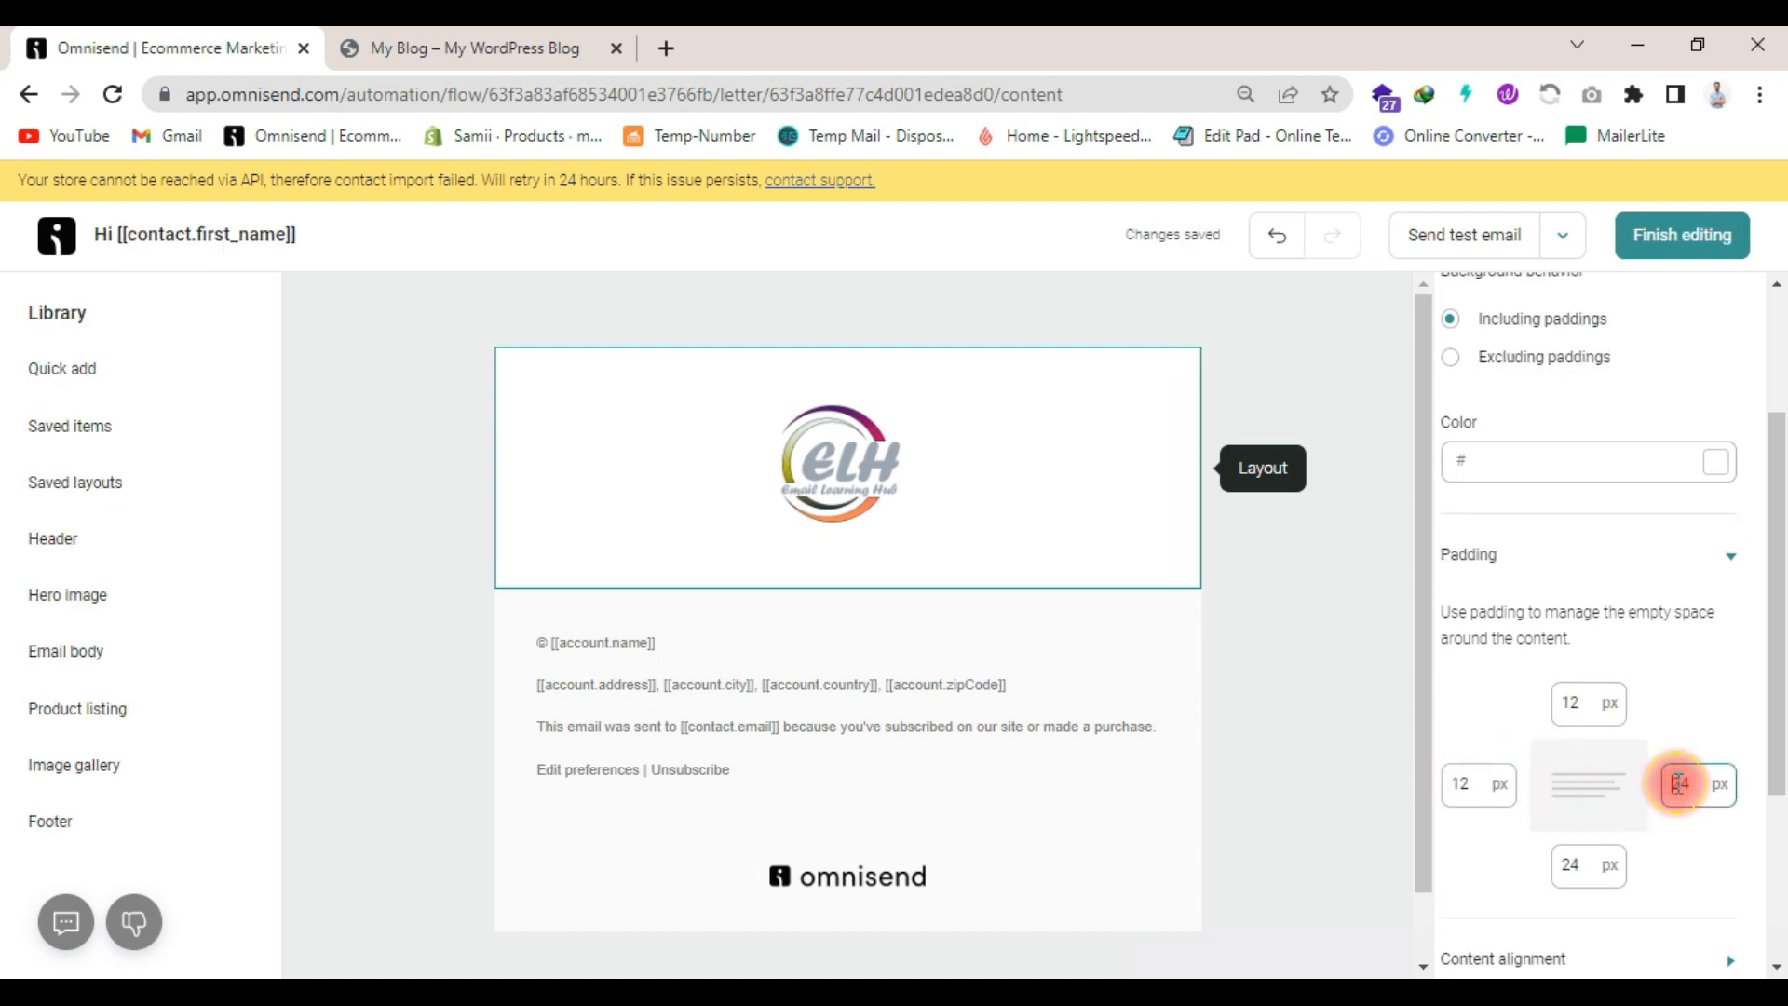
{"action": "type", "text": "12"}
{"action": "left_click", "coordinate": [1588, 854]}
{"action": "double_click", "coordinate": [1588, 858]}
{"action": "type", "text": "12"}
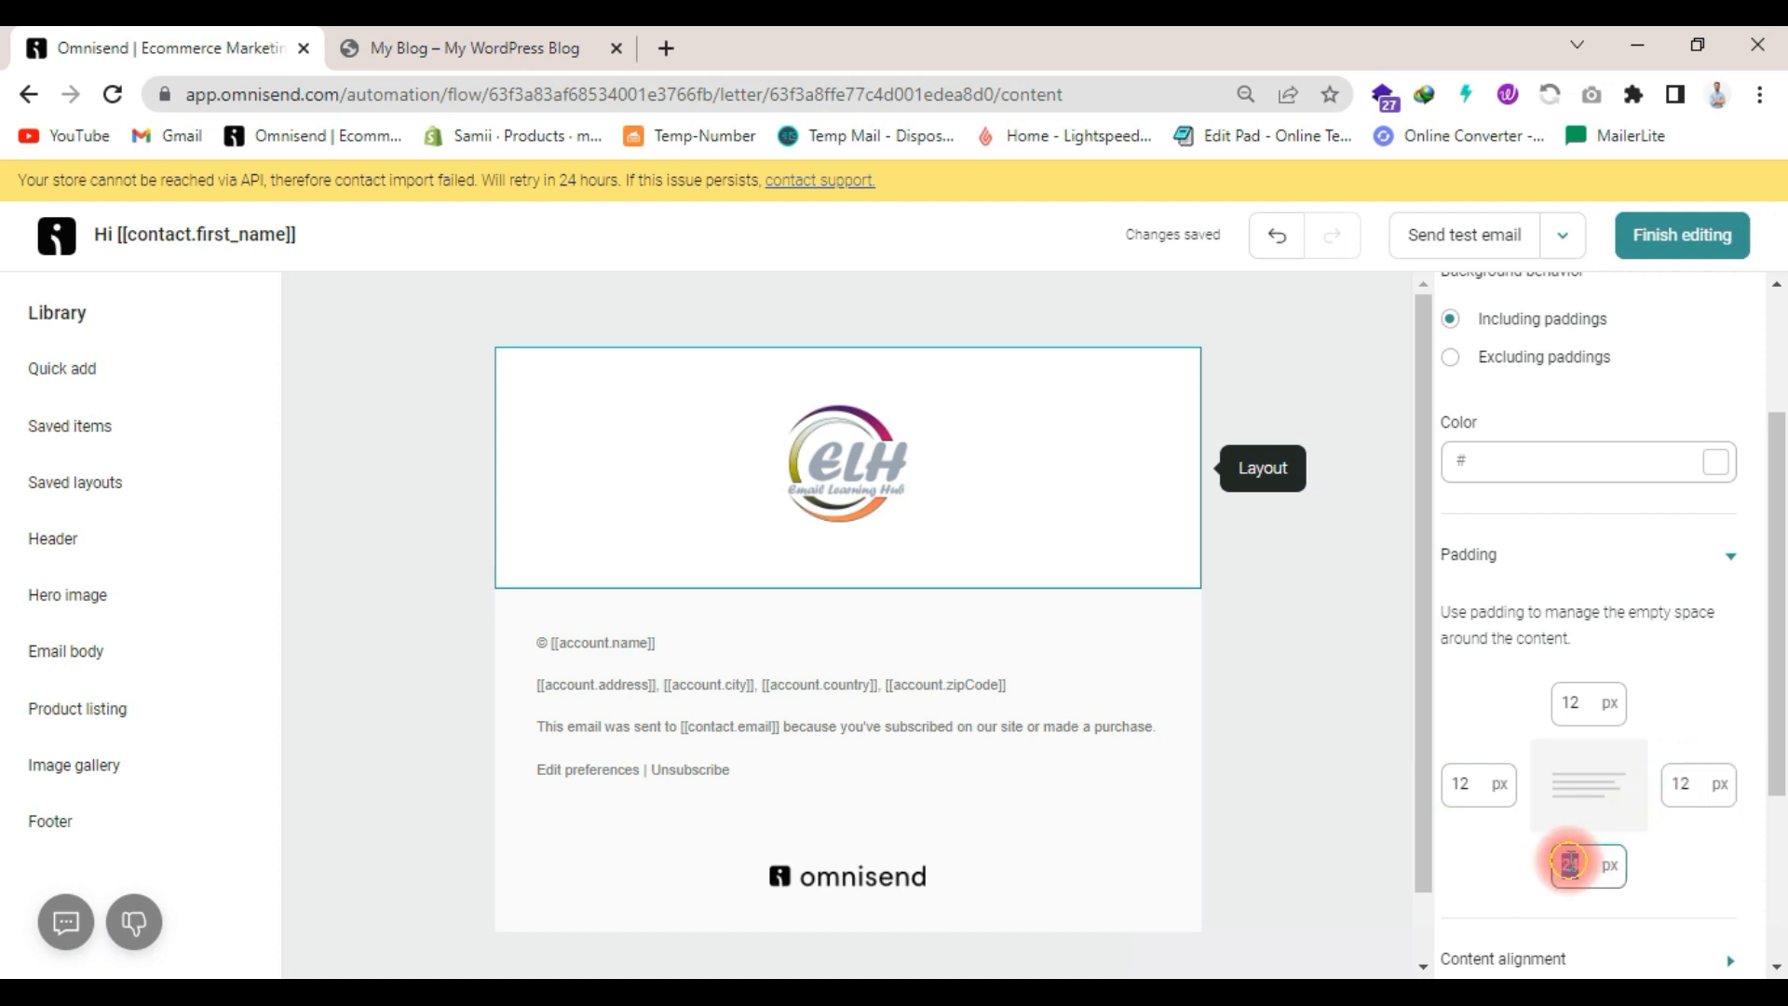
{"action": "left_click", "coordinate": [592, 534]}
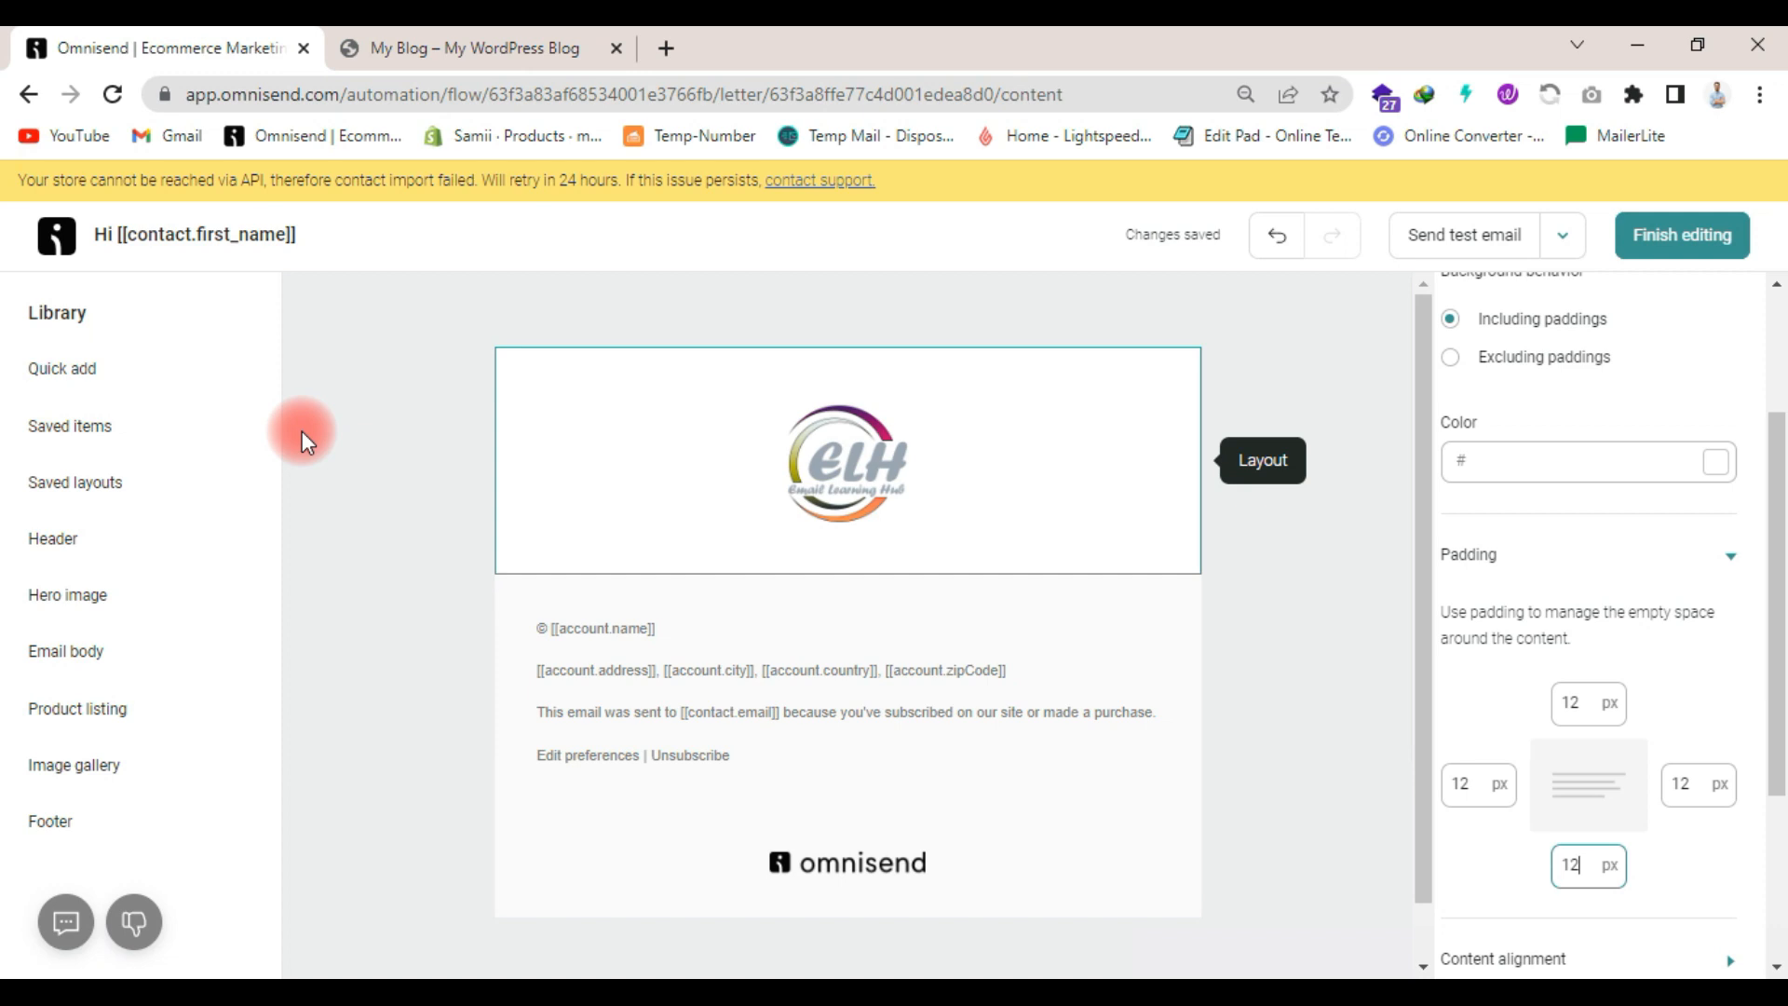
- Add a text item below the email's logo and replace its placeholder with the copied greeting "Hi [[contact.first_name]],"
{"action": "left_click", "coordinate": [80, 430]}
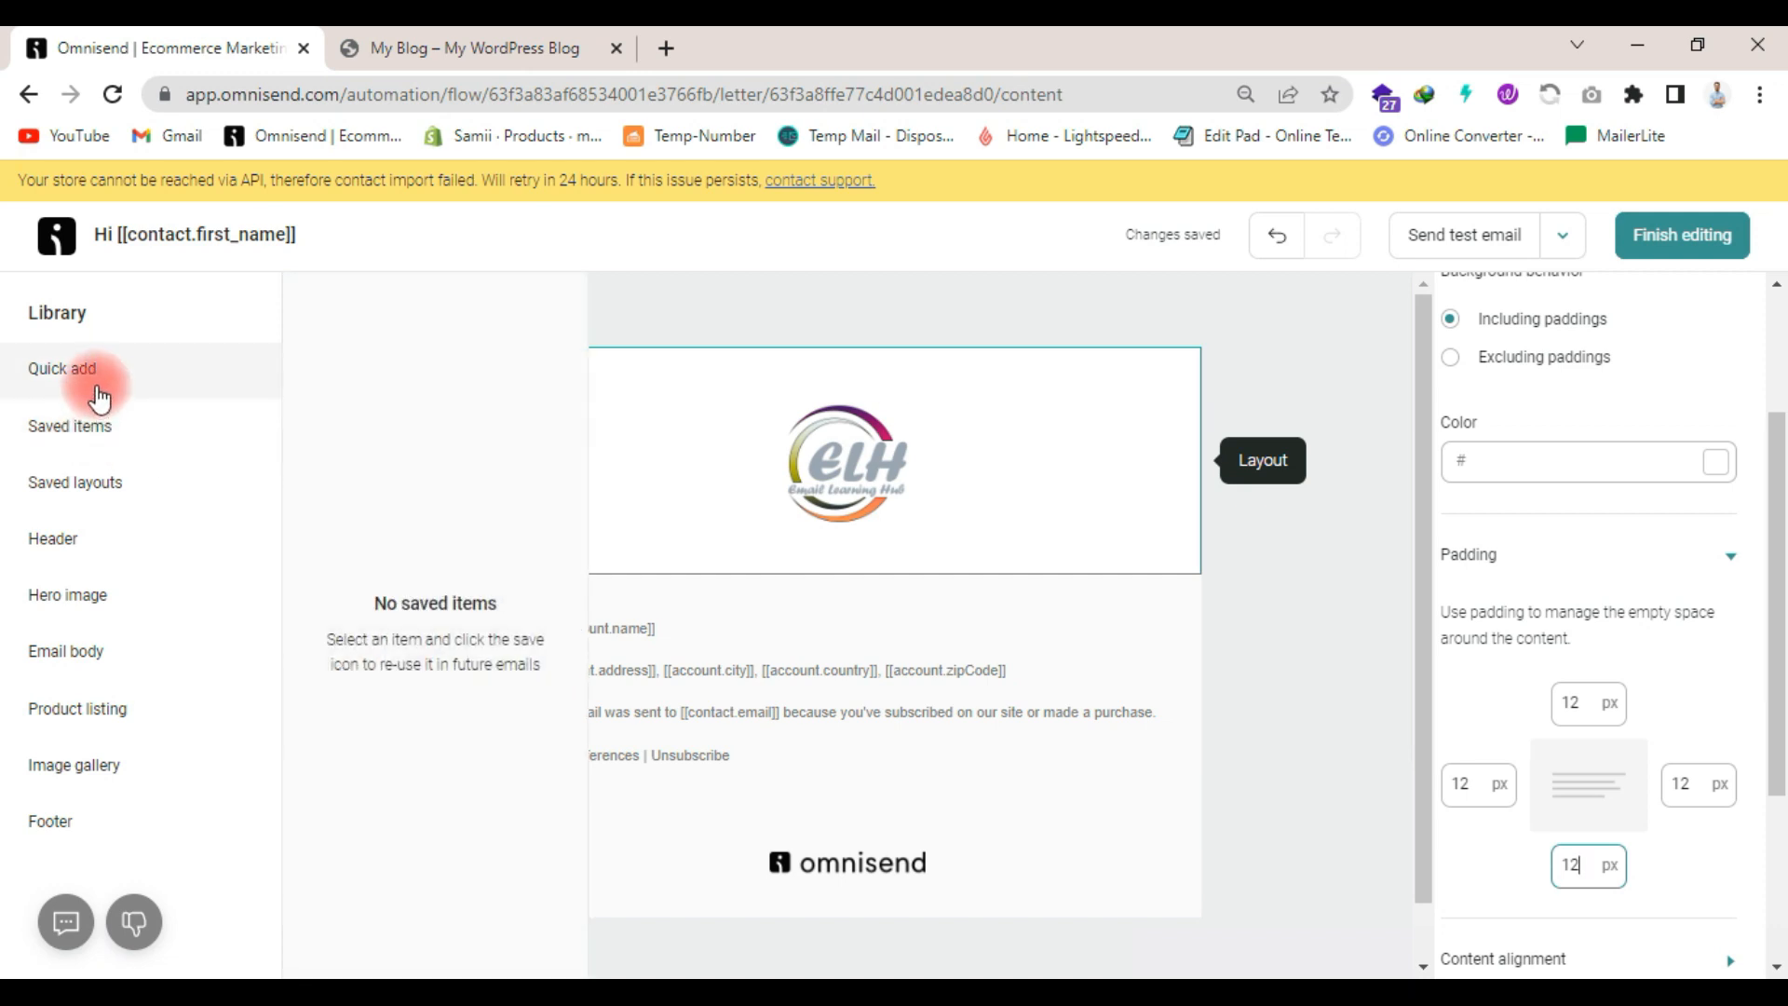
{"action": "left_click", "coordinate": [97, 372]}
{"action": "left_click_drag", "start_coordinate": [362, 410], "coordinate": [870, 587]}
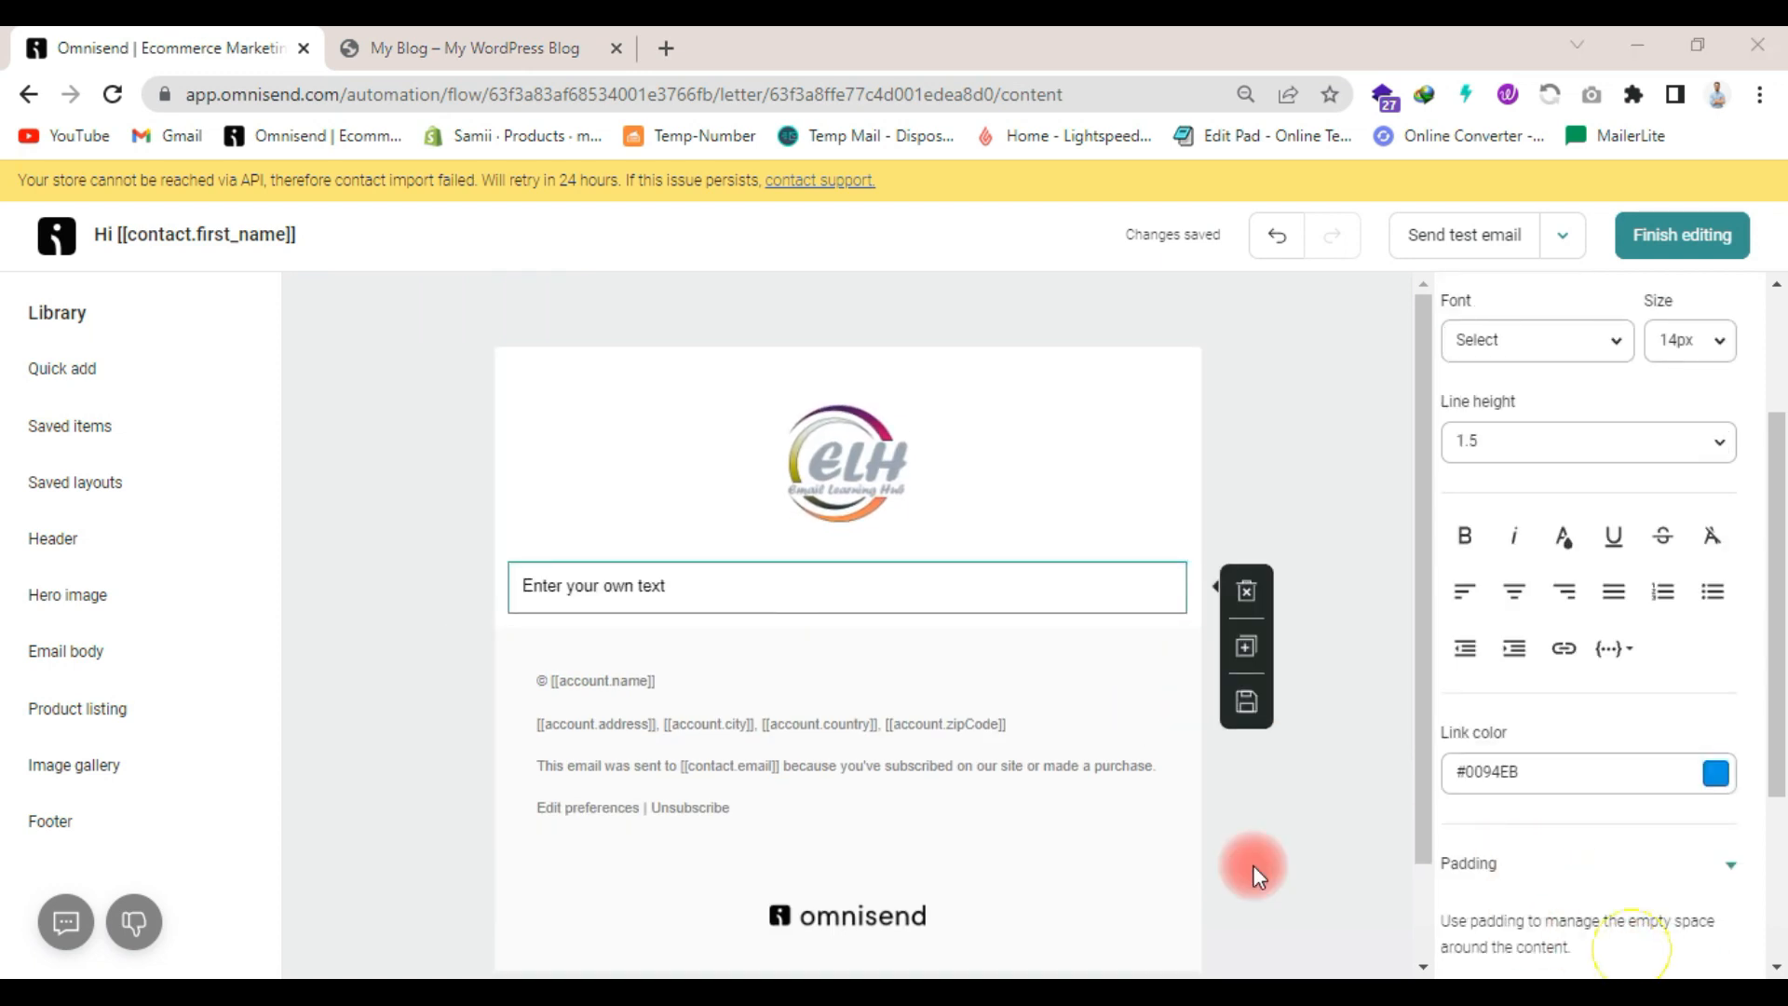
{"action": "left_click", "coordinate": [711, 587]}
{"action": "triple_click", "coordinate": [711, 587]}
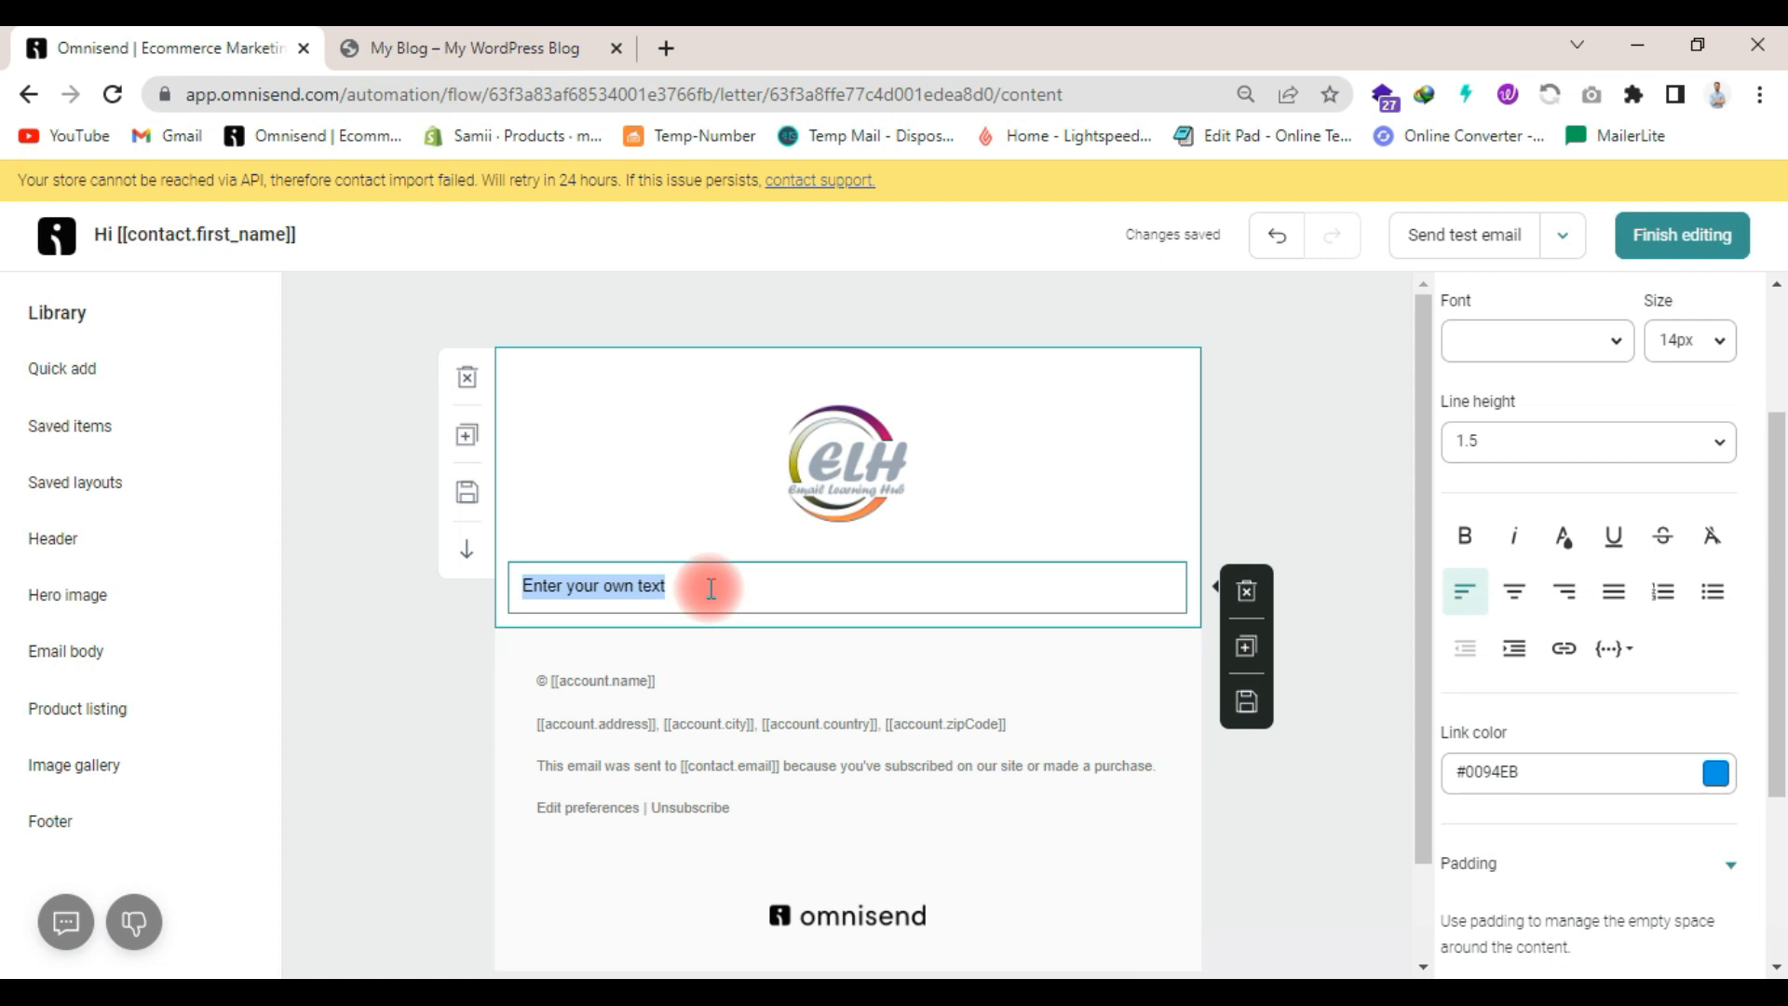
{"action": "key", "text": "super+v"}
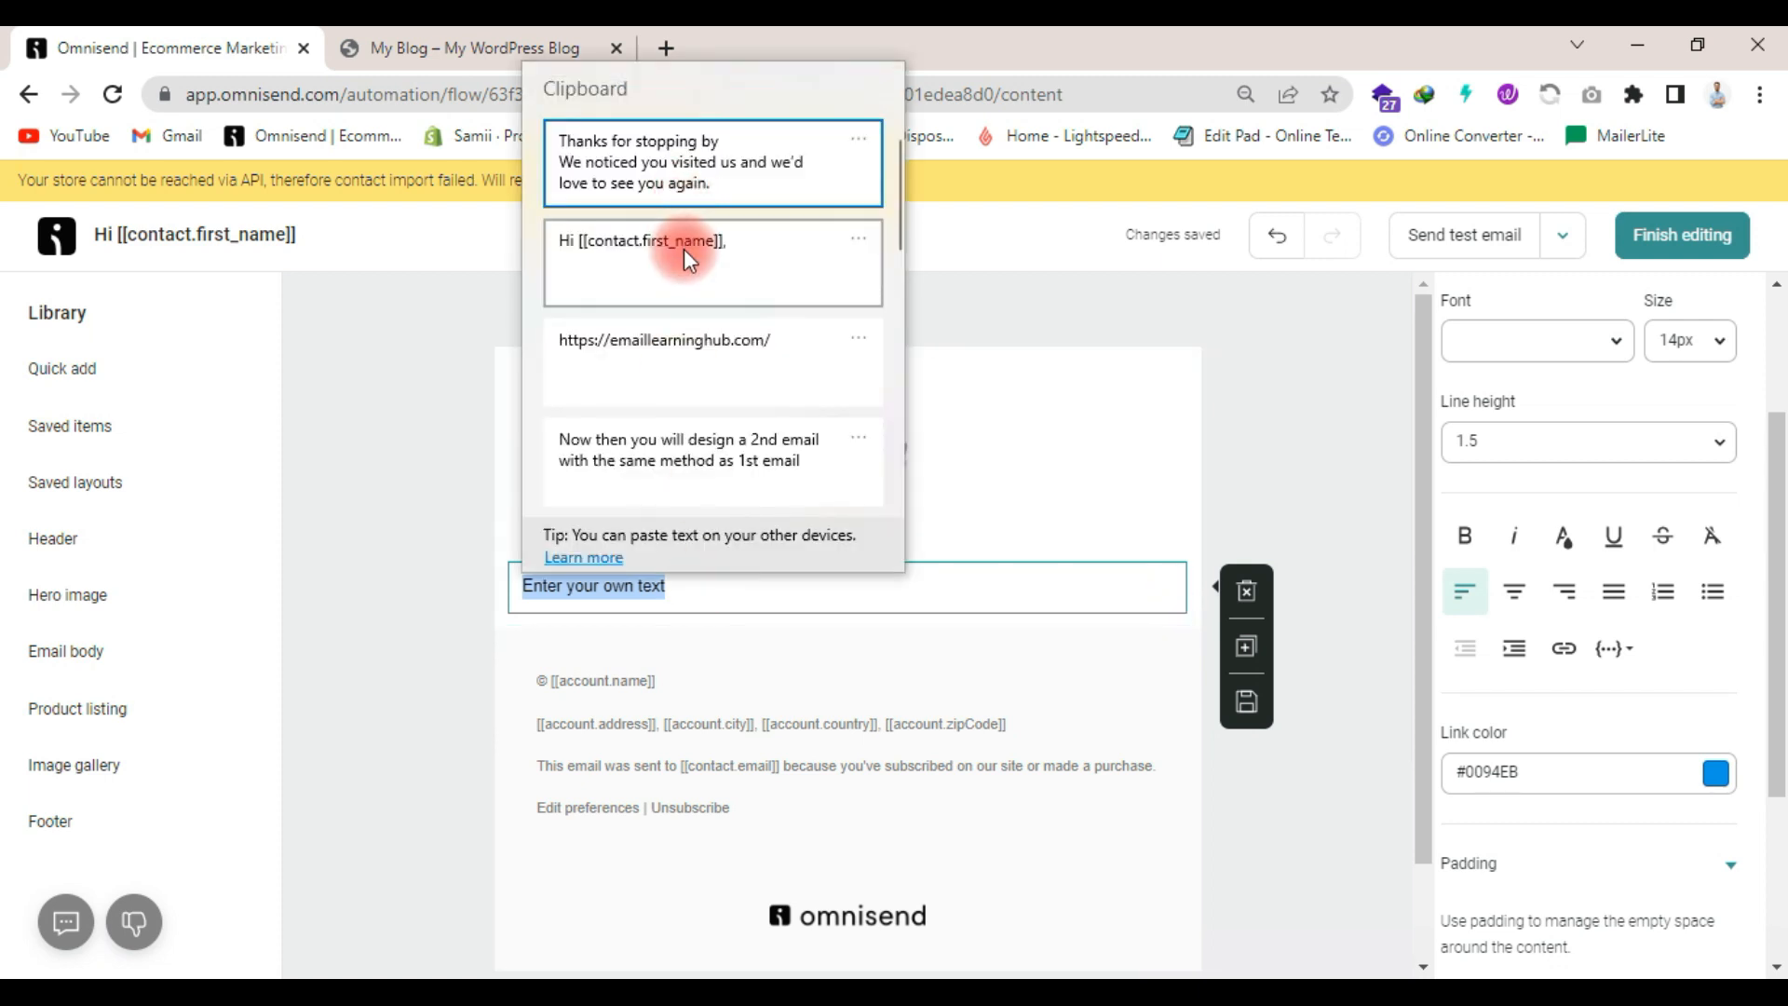
{"action": "left_click", "coordinate": [683, 248]}
{"action": "left_click", "coordinate": [1386, 641]}
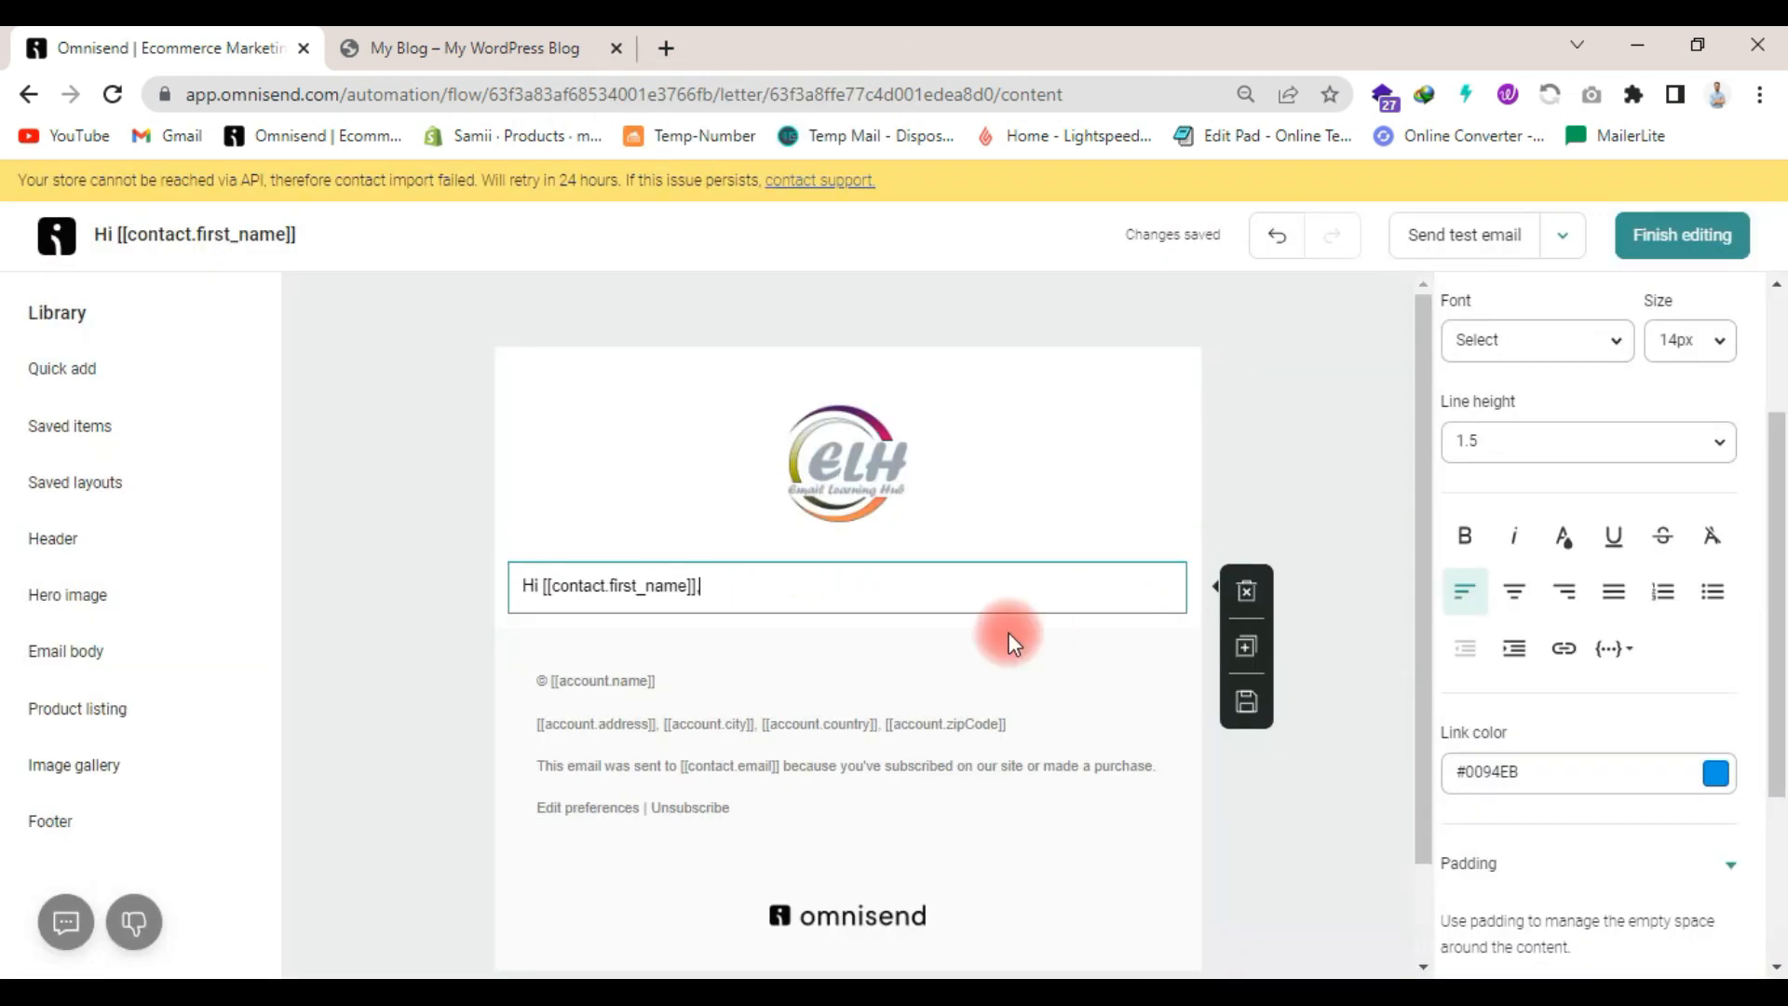
- Center the greeting line, make it bold and set its font to Georgia
{"action": "triple_click", "coordinate": [783, 587]}
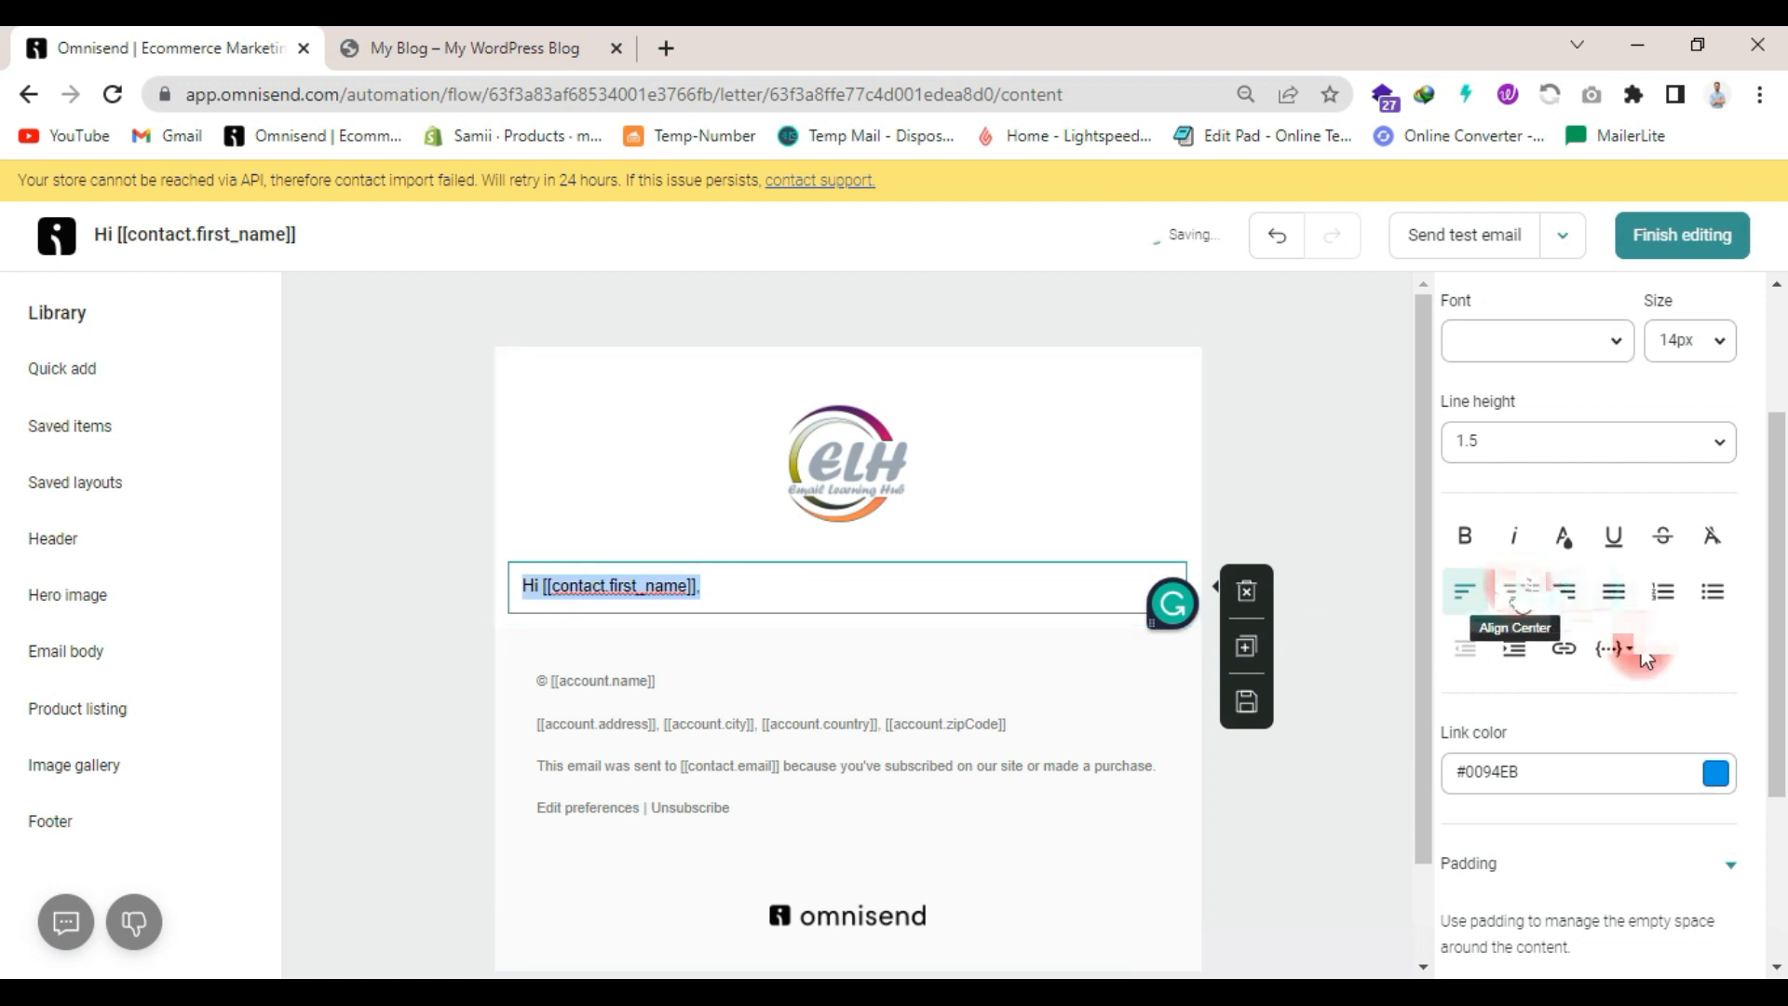
{"action": "left_click", "coordinate": [1518, 594]}
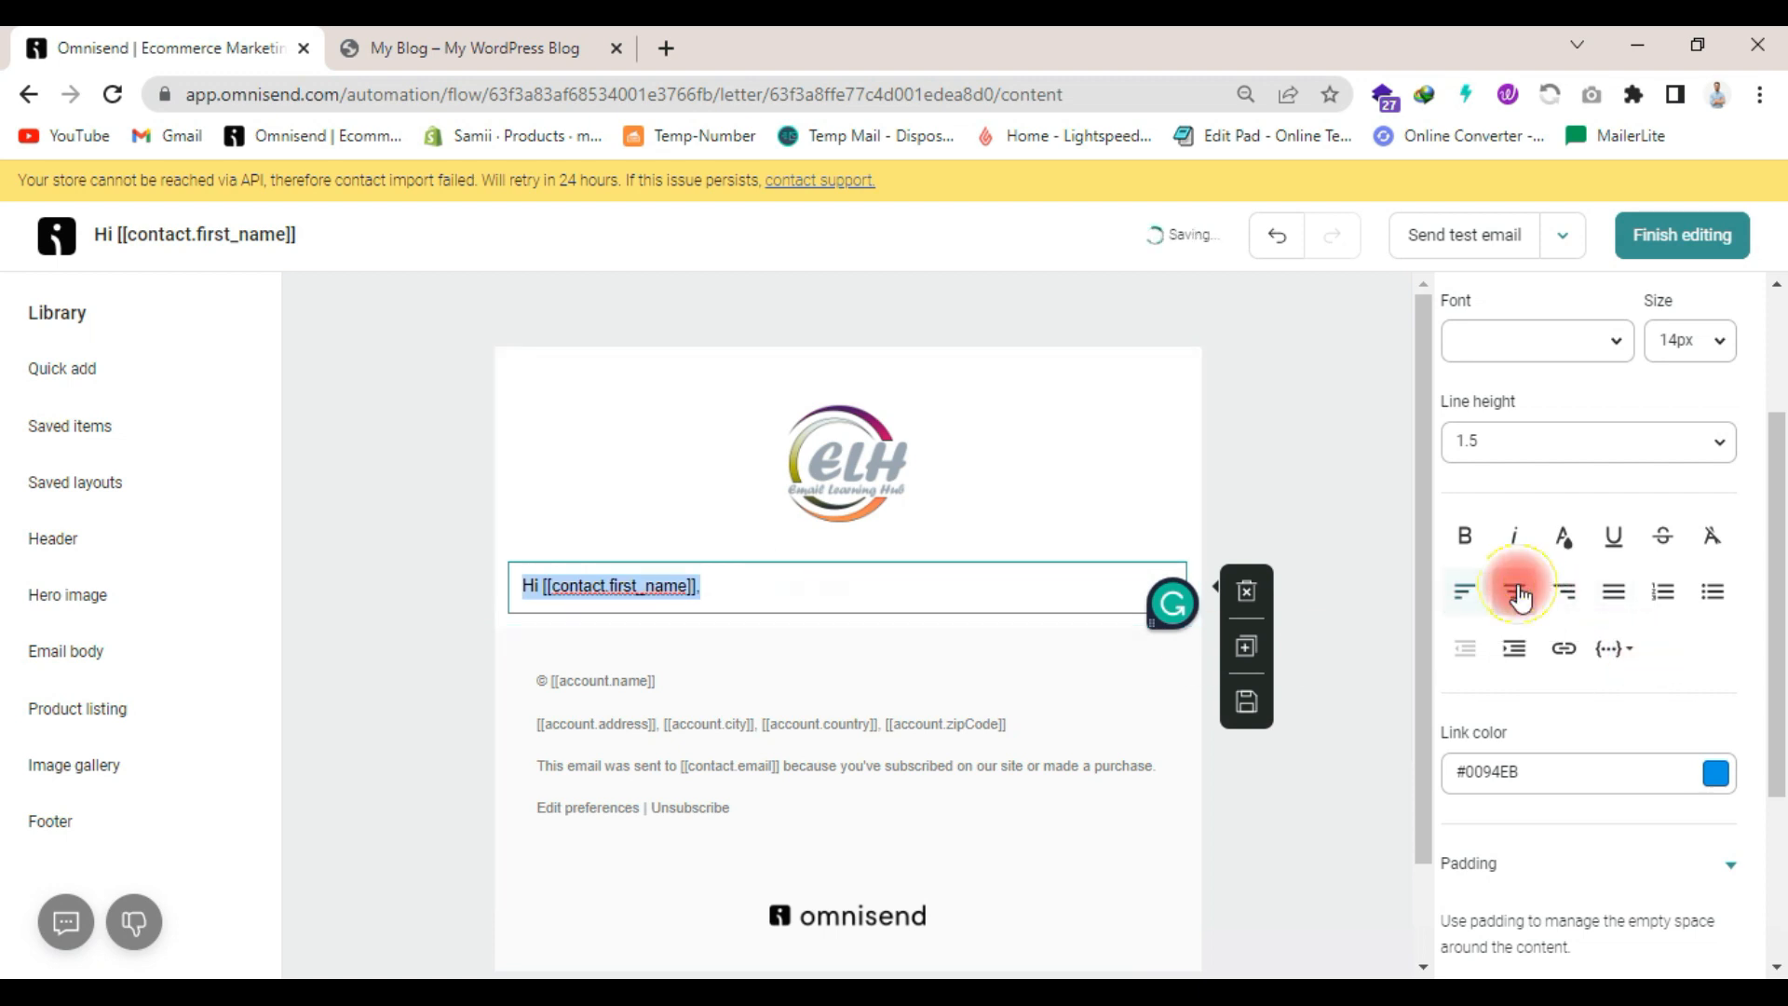
{"action": "left_click", "coordinate": [1465, 536]}
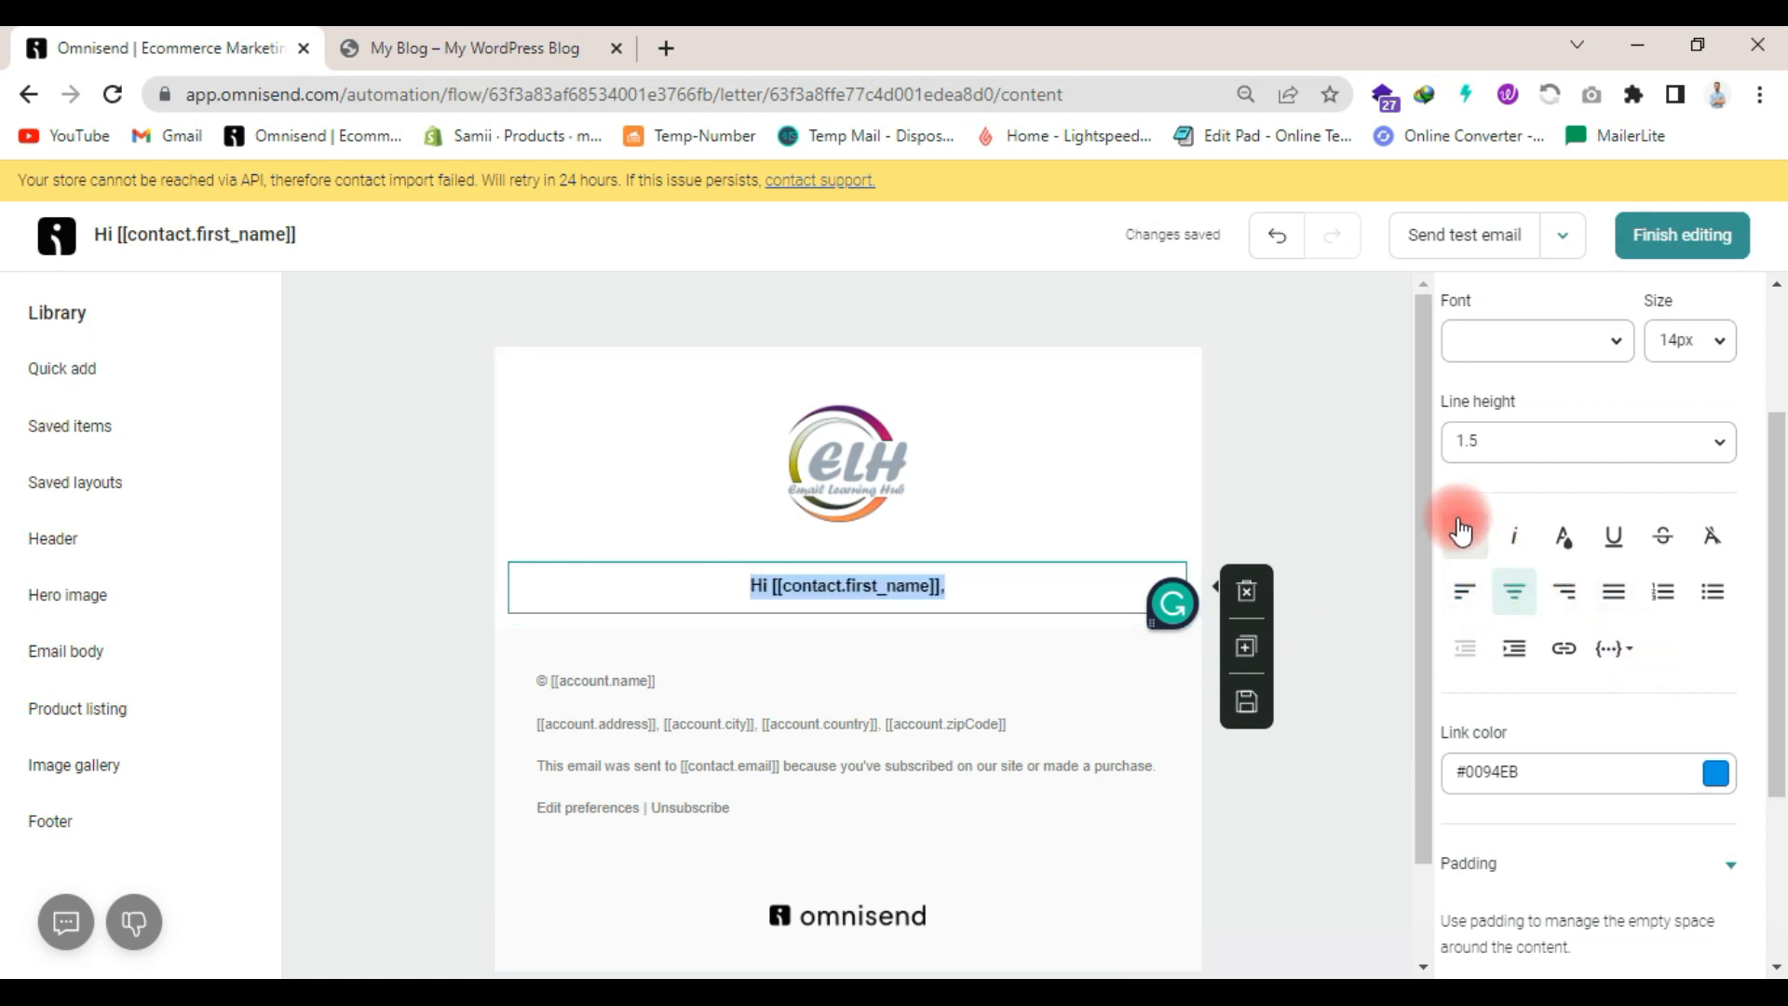
{"action": "left_click", "coordinate": [1488, 344]}
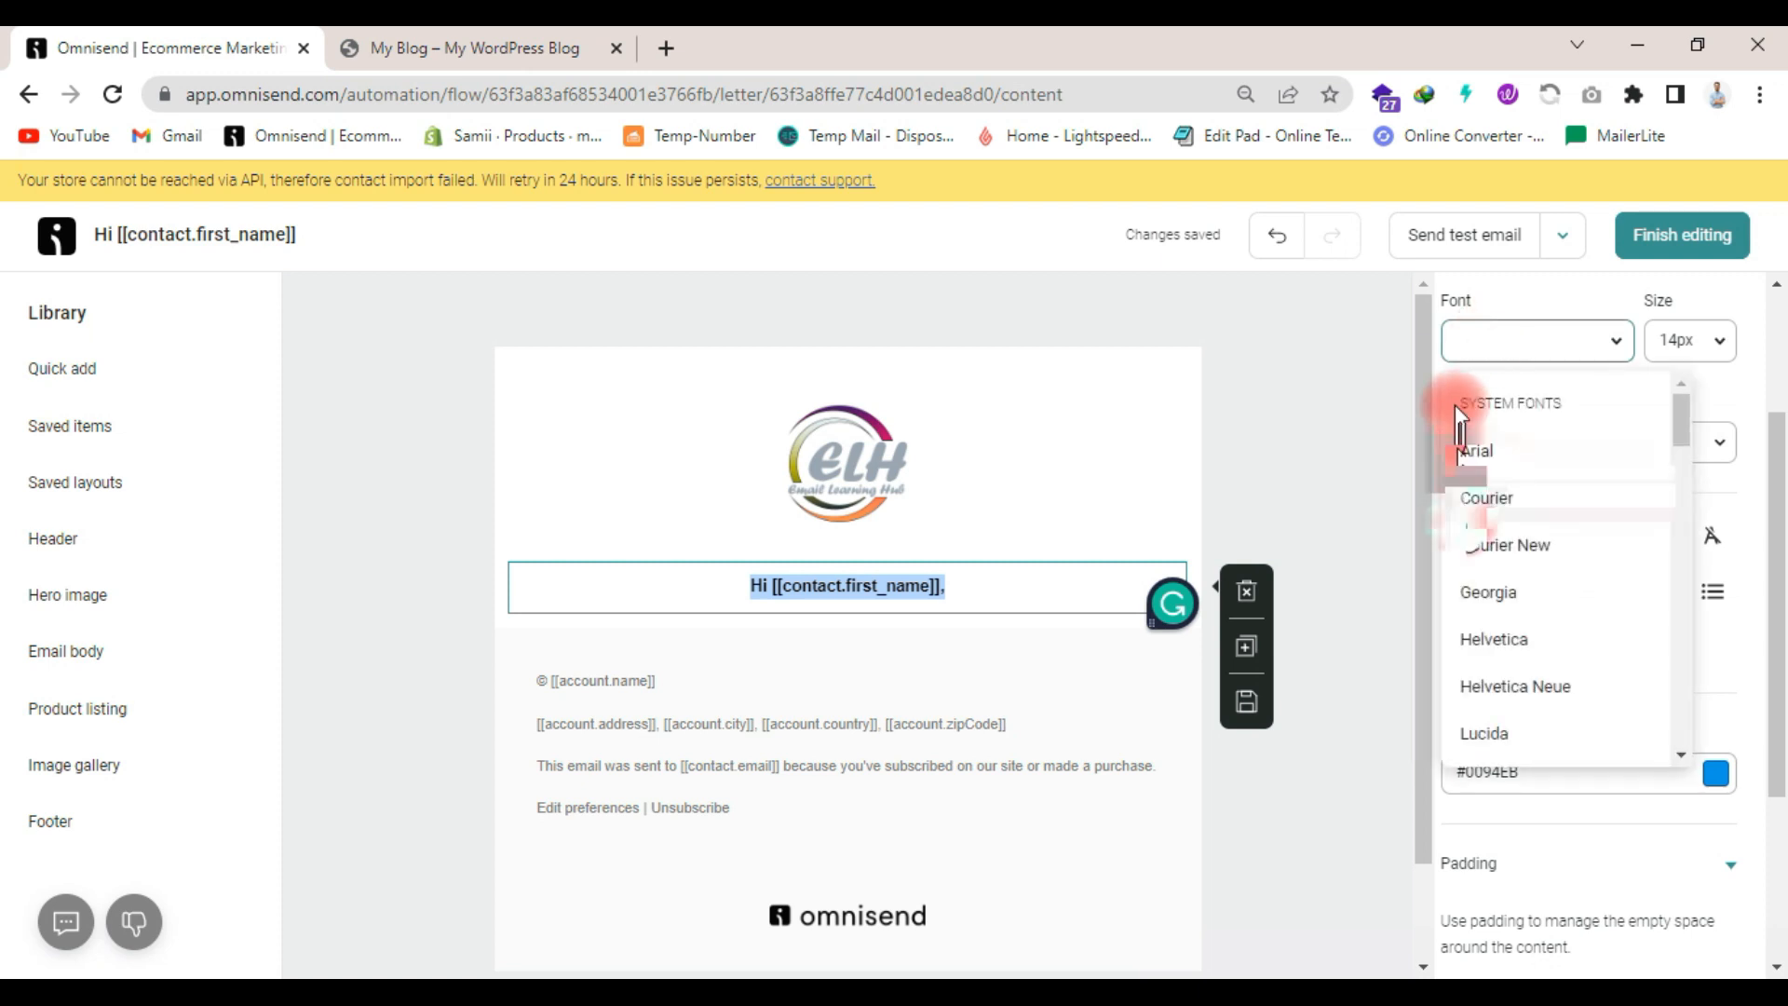
{"action": "left_click", "coordinate": [1510, 601]}
- Set the greeting line's font size to 22 px and deselect the text item
{"action": "scroll", "coordinate": [1465, 519], "scroll_direction": "up", "scroll_amount": 3}
{"action": "left_click", "coordinate": [1690, 561]}
{"action": "scroll", "coordinate": [1601, 742], "scroll_direction": "down", "scroll_amount": 3}
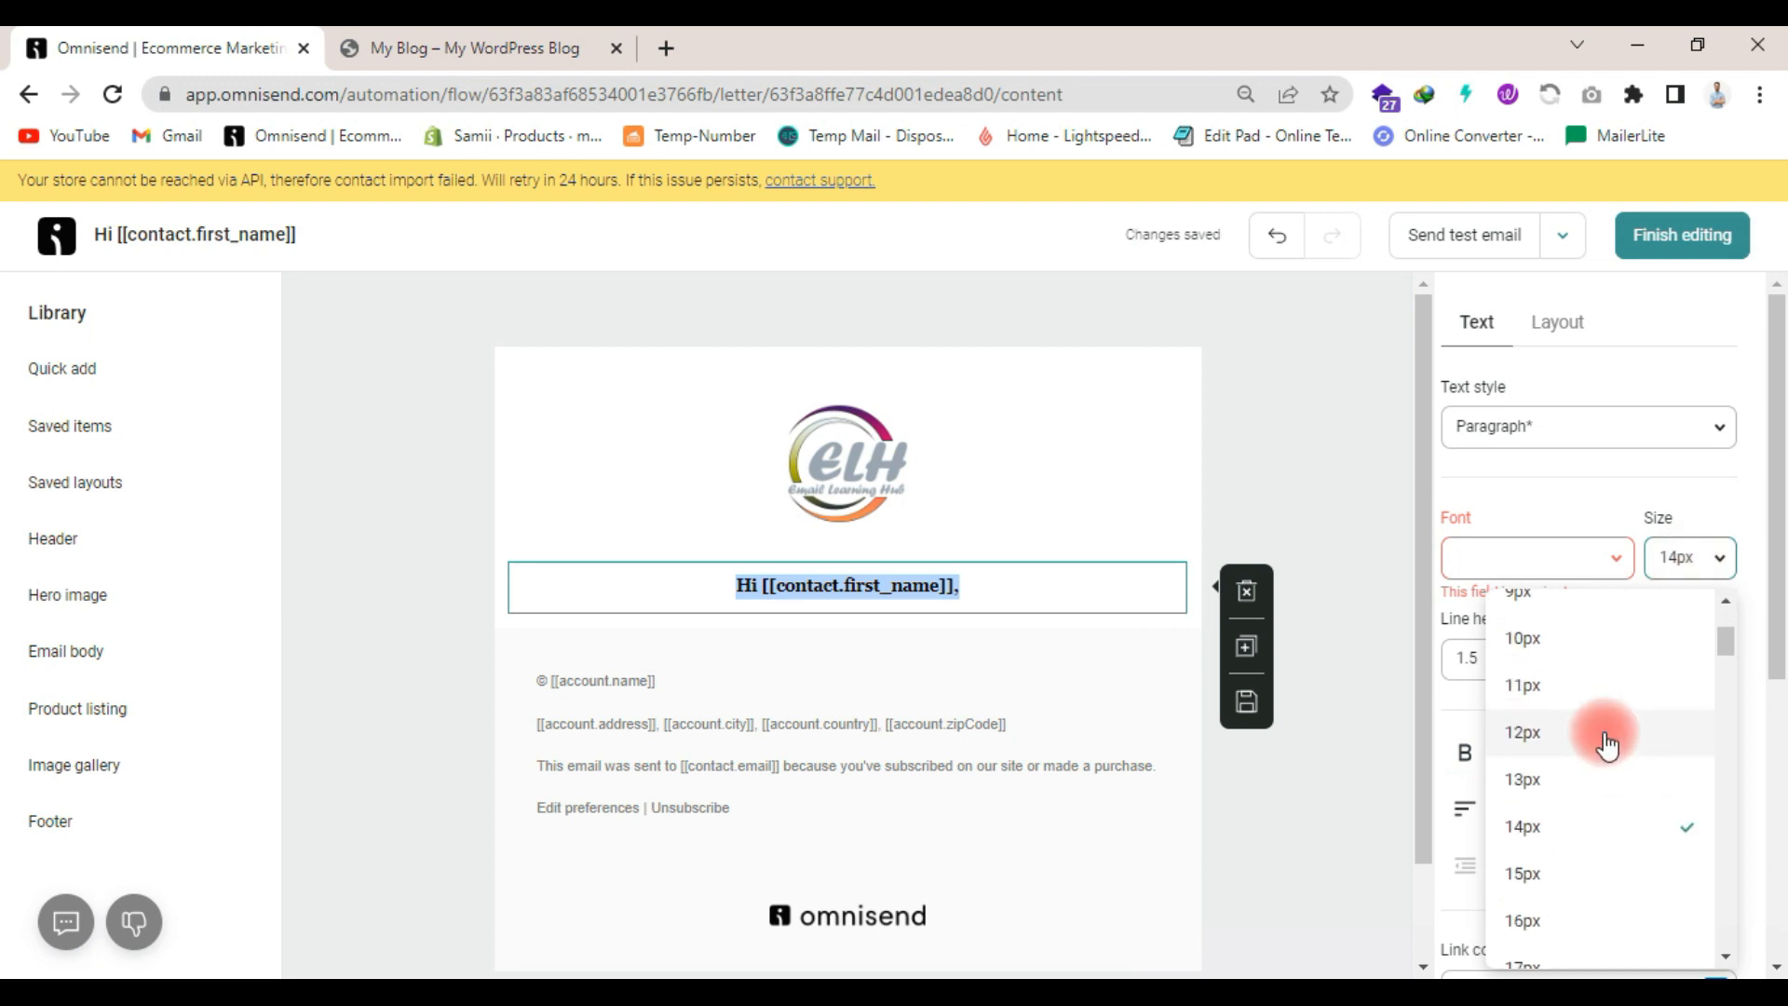
{"action": "scroll", "coordinate": [1583, 783], "scroll_direction": "down", "scroll_amount": 3}
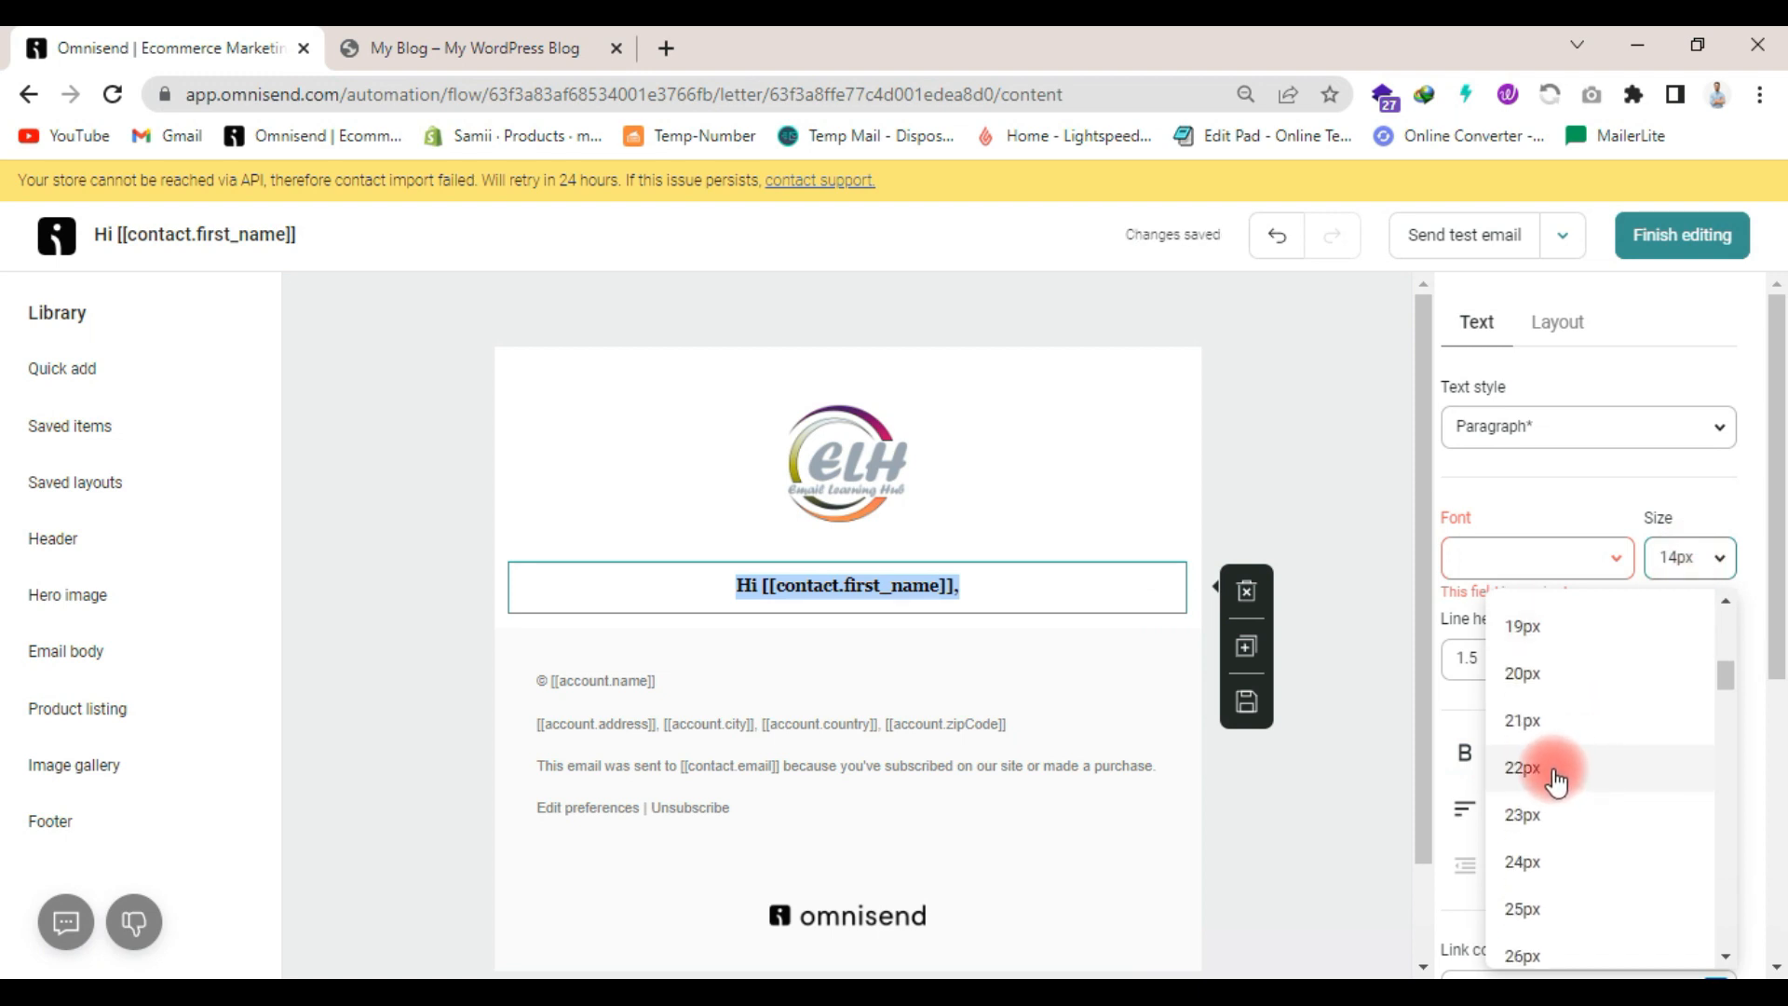
{"action": "left_click", "coordinate": [1553, 773]}
{"action": "left_click", "coordinate": [1518, 557]}
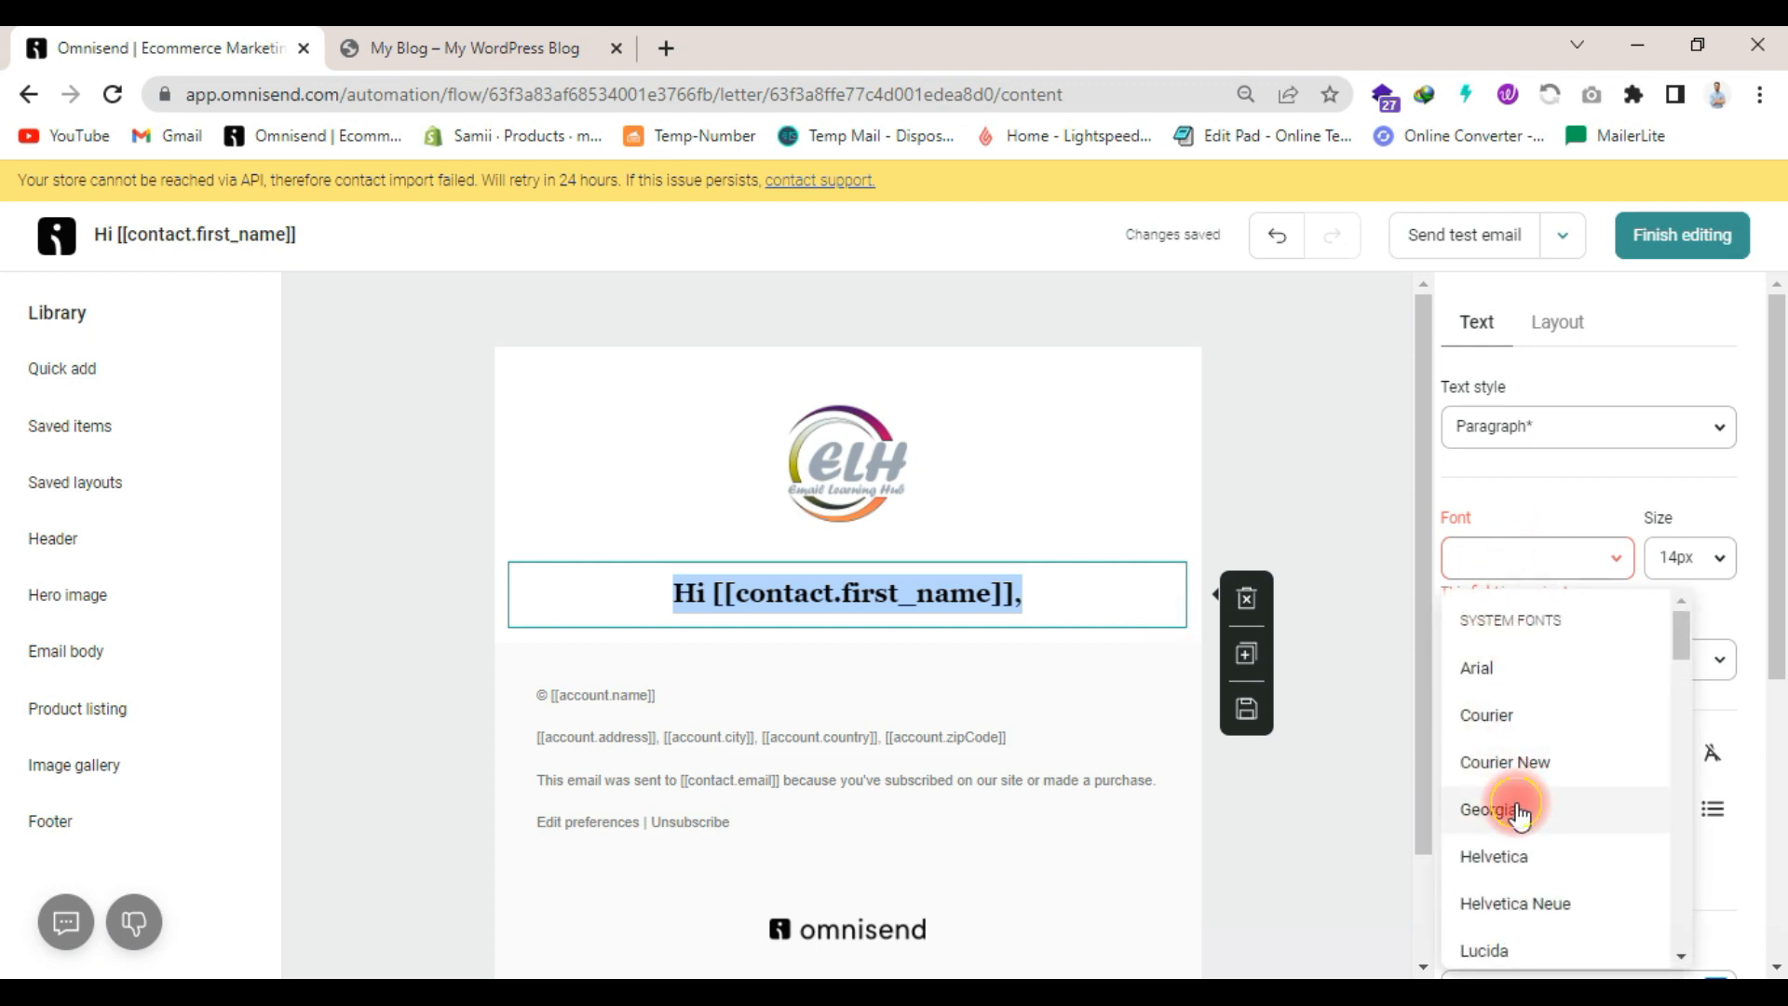
{"action": "left_click", "coordinate": [1304, 544]}
{"action": "left_click", "coordinate": [1270, 527]}
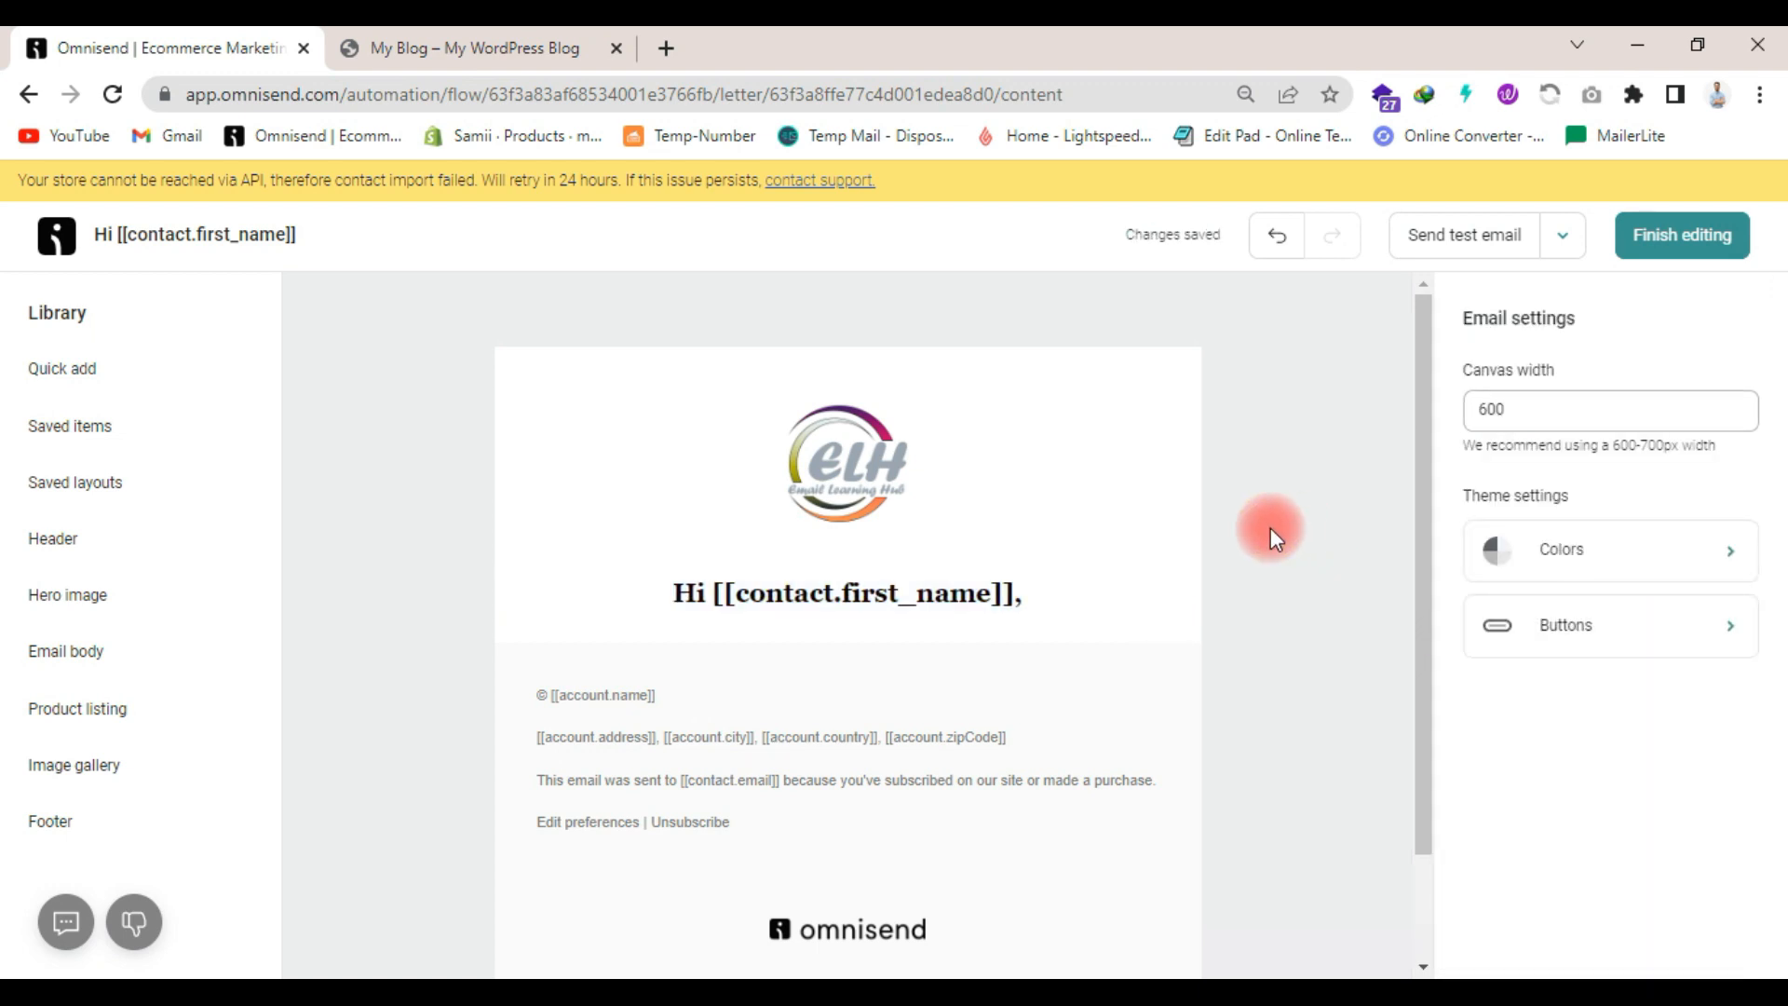
- Add a text item below the greeting reading "Thanks for stopping by" and "We noticed you visited us and we'd love to see you again."
{"action": "left_click", "coordinate": [121, 374]}
{"action": "left_click_drag", "start_coordinate": [379, 399], "coordinate": [766, 649]}
{"action": "left_click", "coordinate": [766, 649]}
{"action": "key", "text": "ctrl+a"}
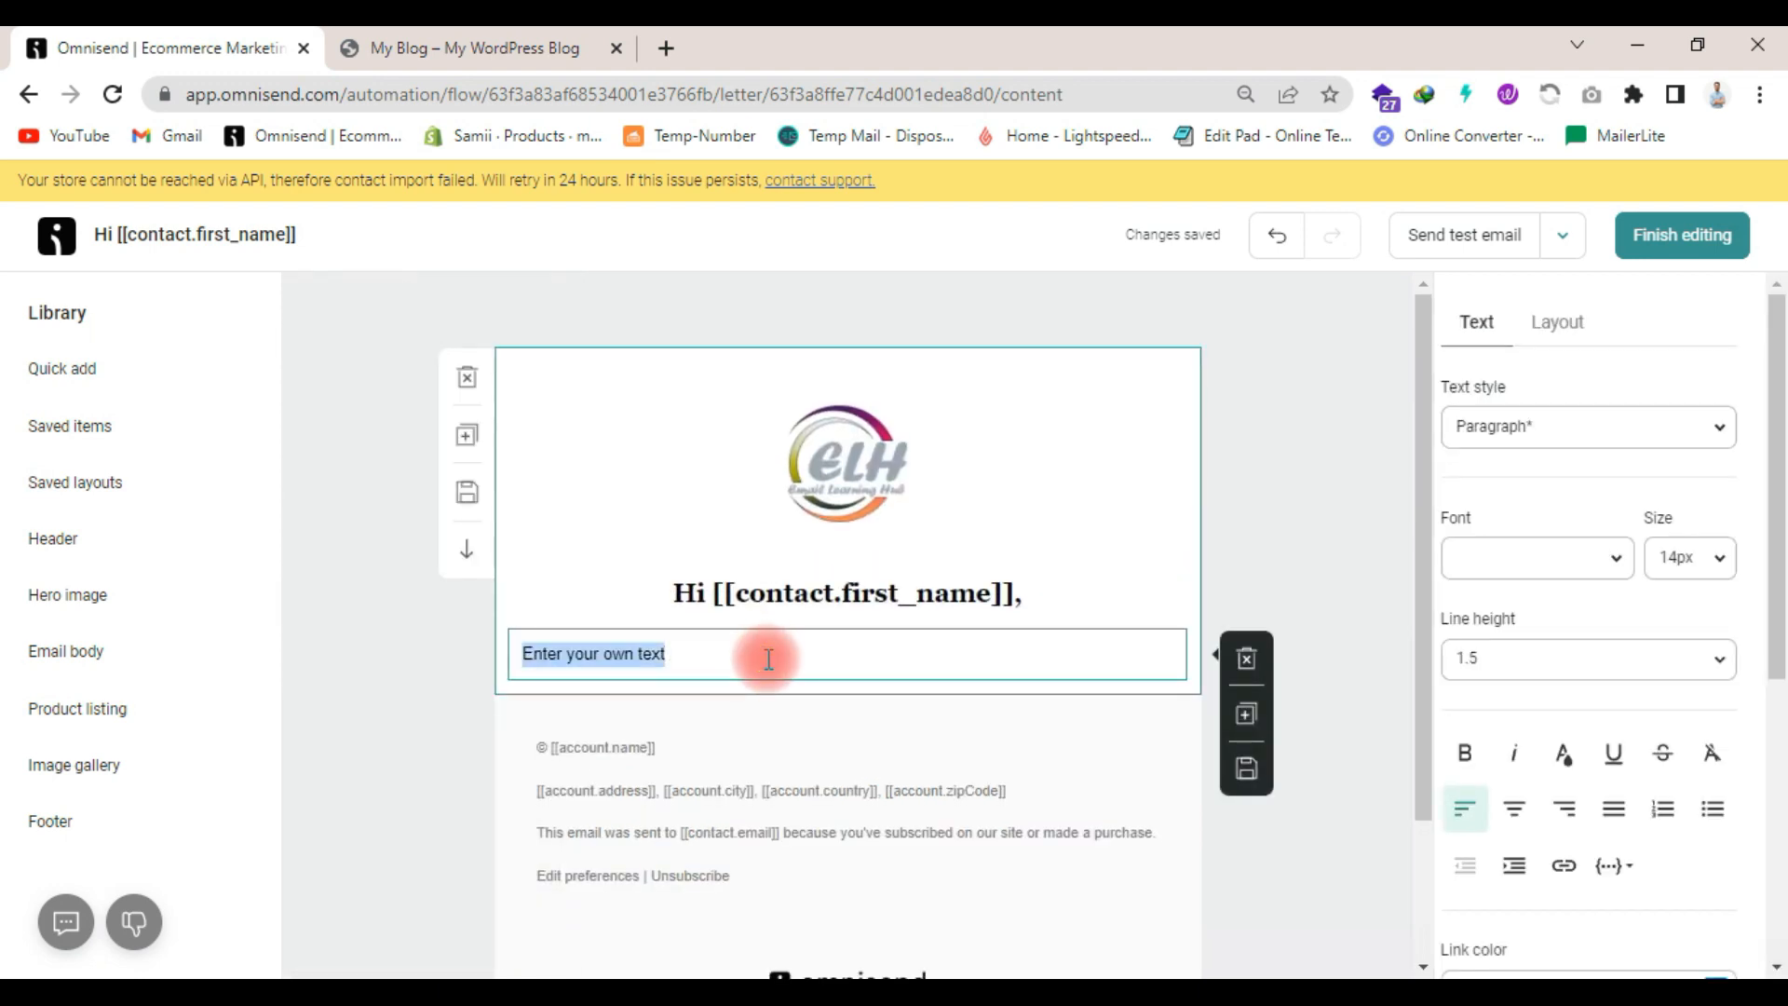
{"action": "key", "text": "super+v"}
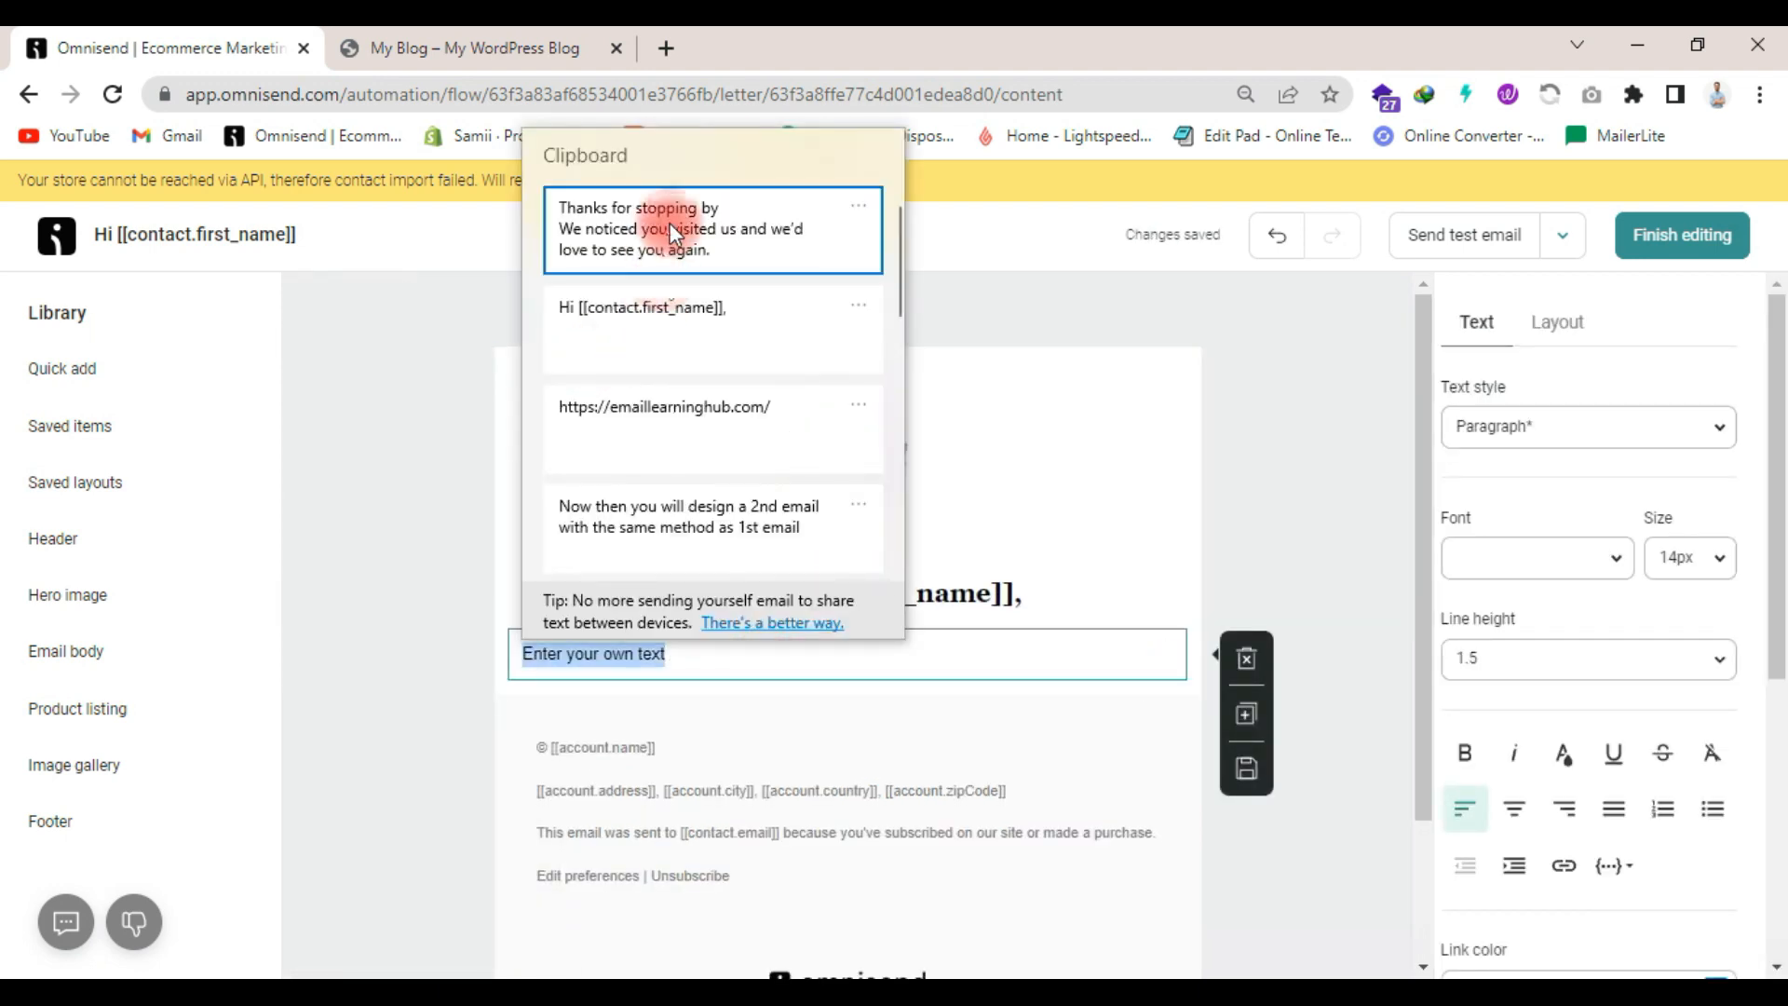
{"action": "left_click", "coordinate": [668, 222]}
{"action": "left_click", "coordinate": [1402, 641]}
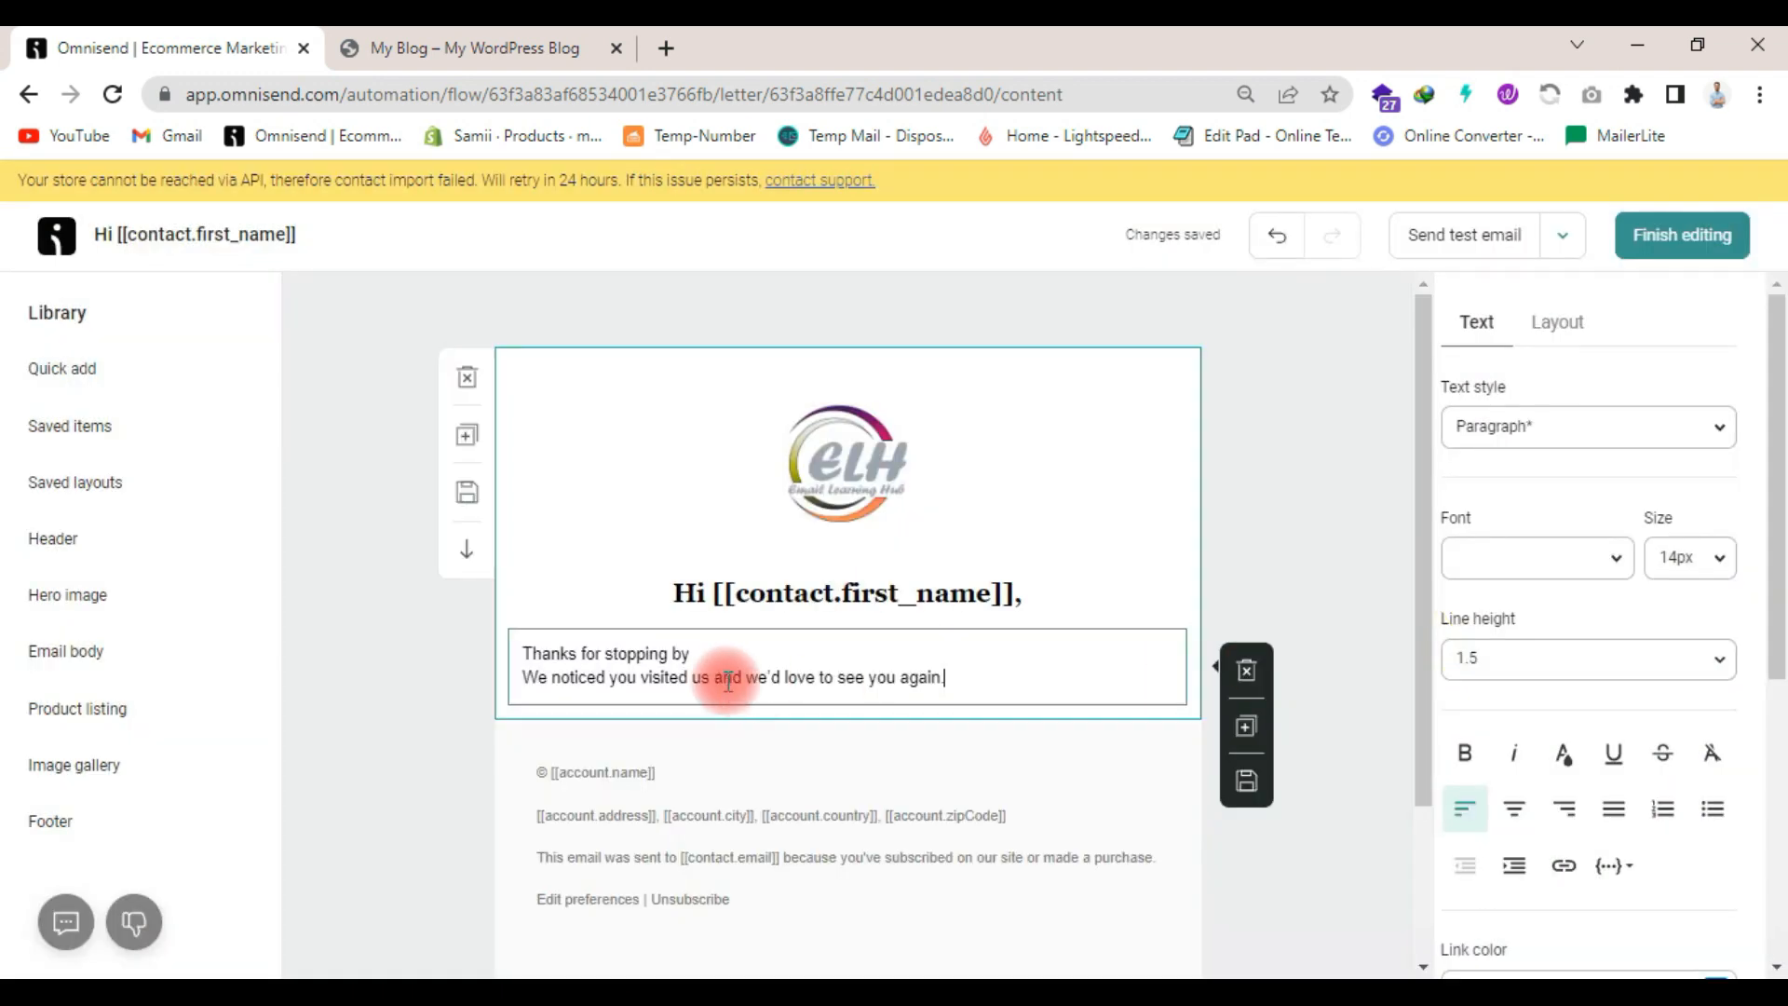
- Center both lines of the thank-you text and format them in Georgia at 16 px
{"action": "triple_click", "coordinate": [735, 674]}
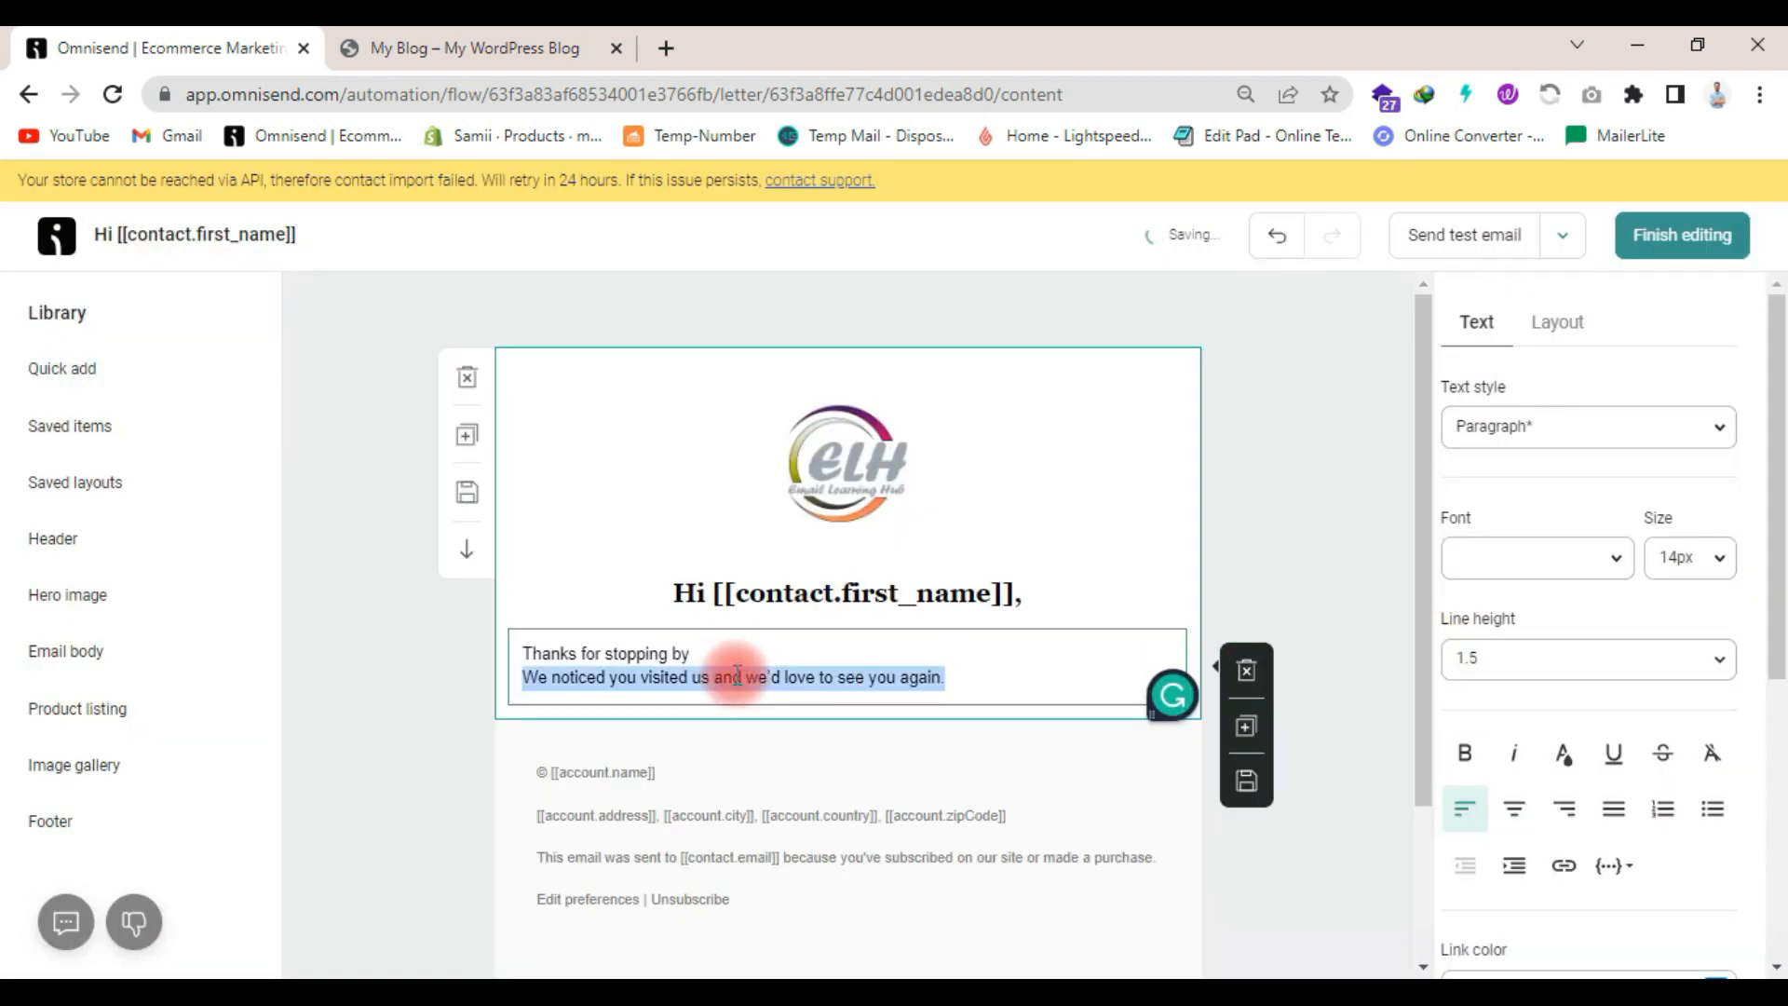
{"action": "key", "text": "ctrl+a"}
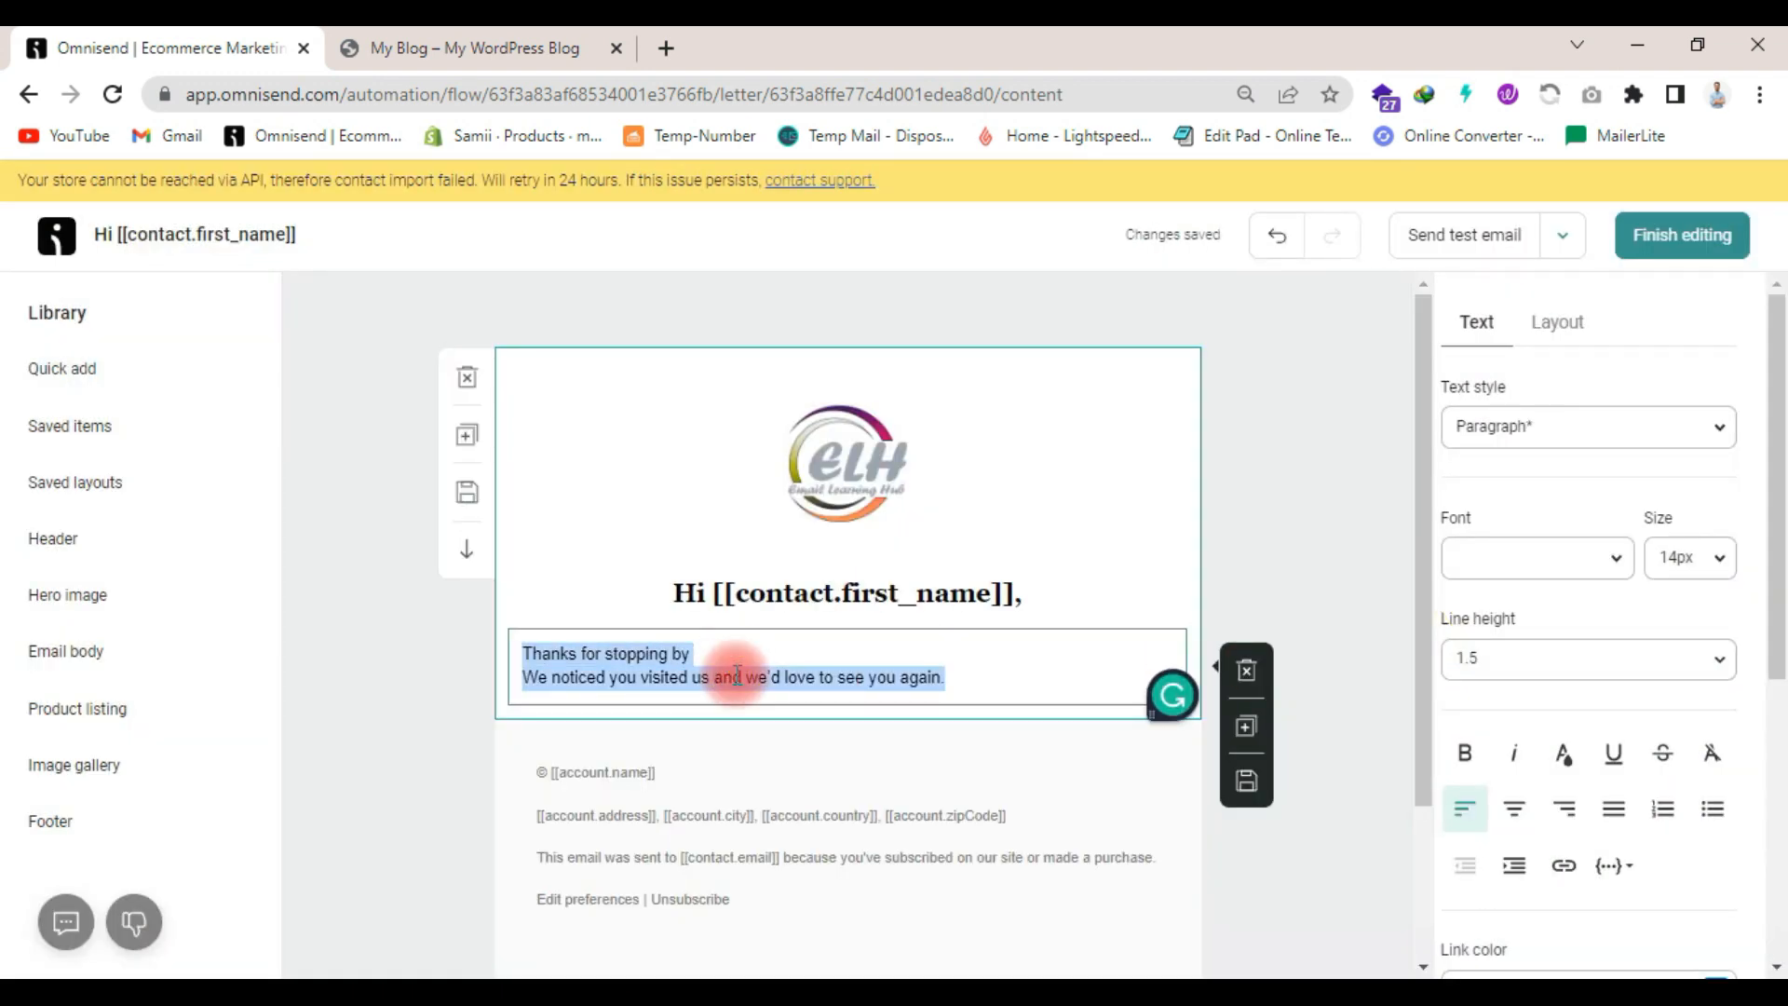
{"action": "left_click", "coordinate": [1530, 814]}
{"action": "left_click", "coordinate": [1562, 570]}
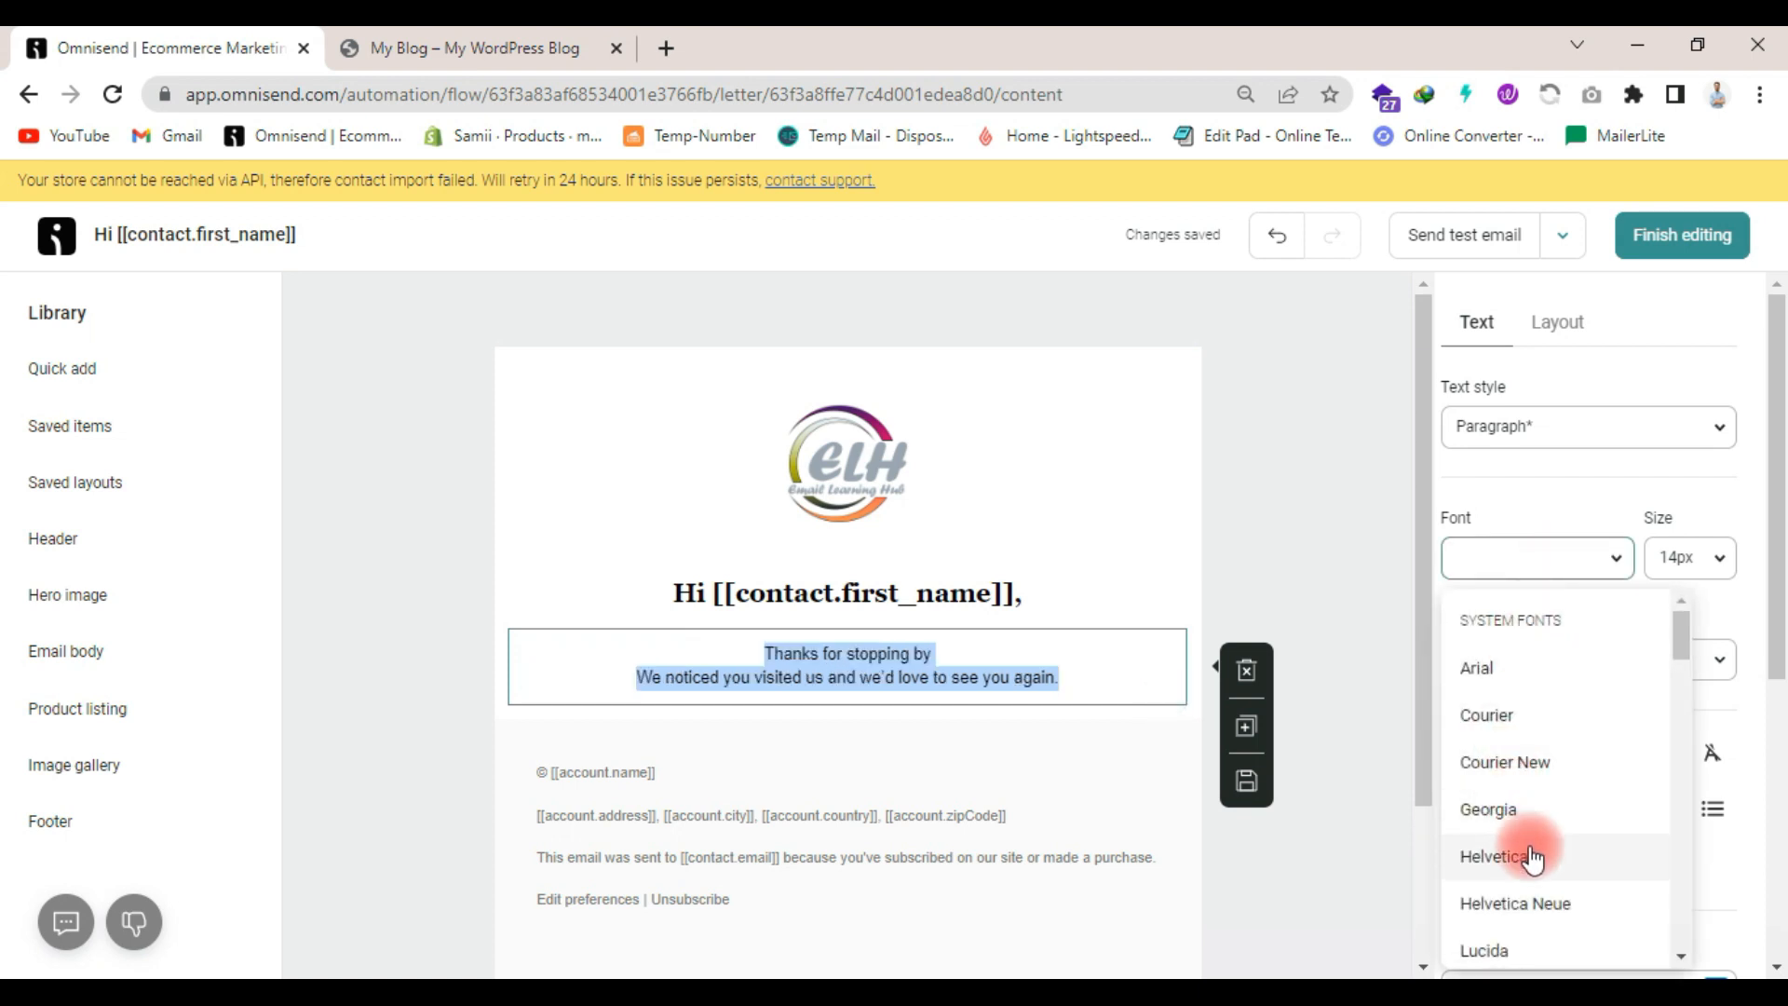
{"action": "left_click", "coordinate": [1548, 790]}
{"action": "left_click", "coordinate": [1685, 559]}
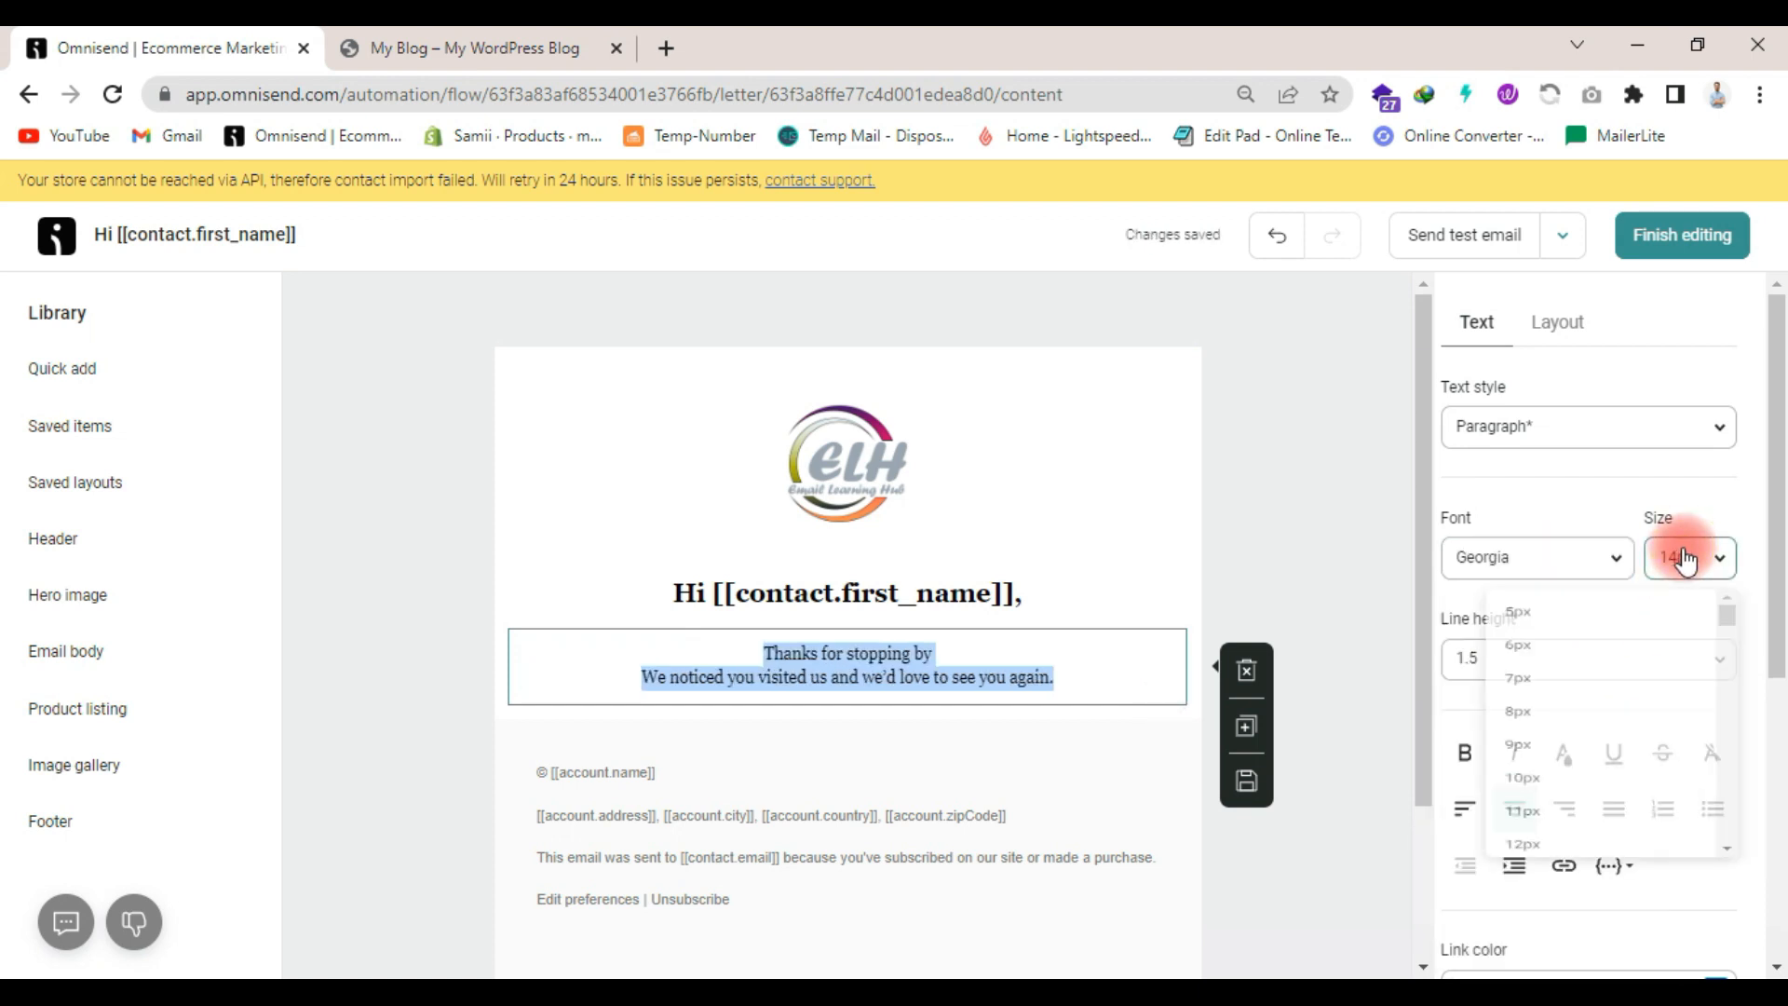
{"action": "scroll", "coordinate": [1537, 838], "scroll_direction": "down", "scroll_amount": 2}
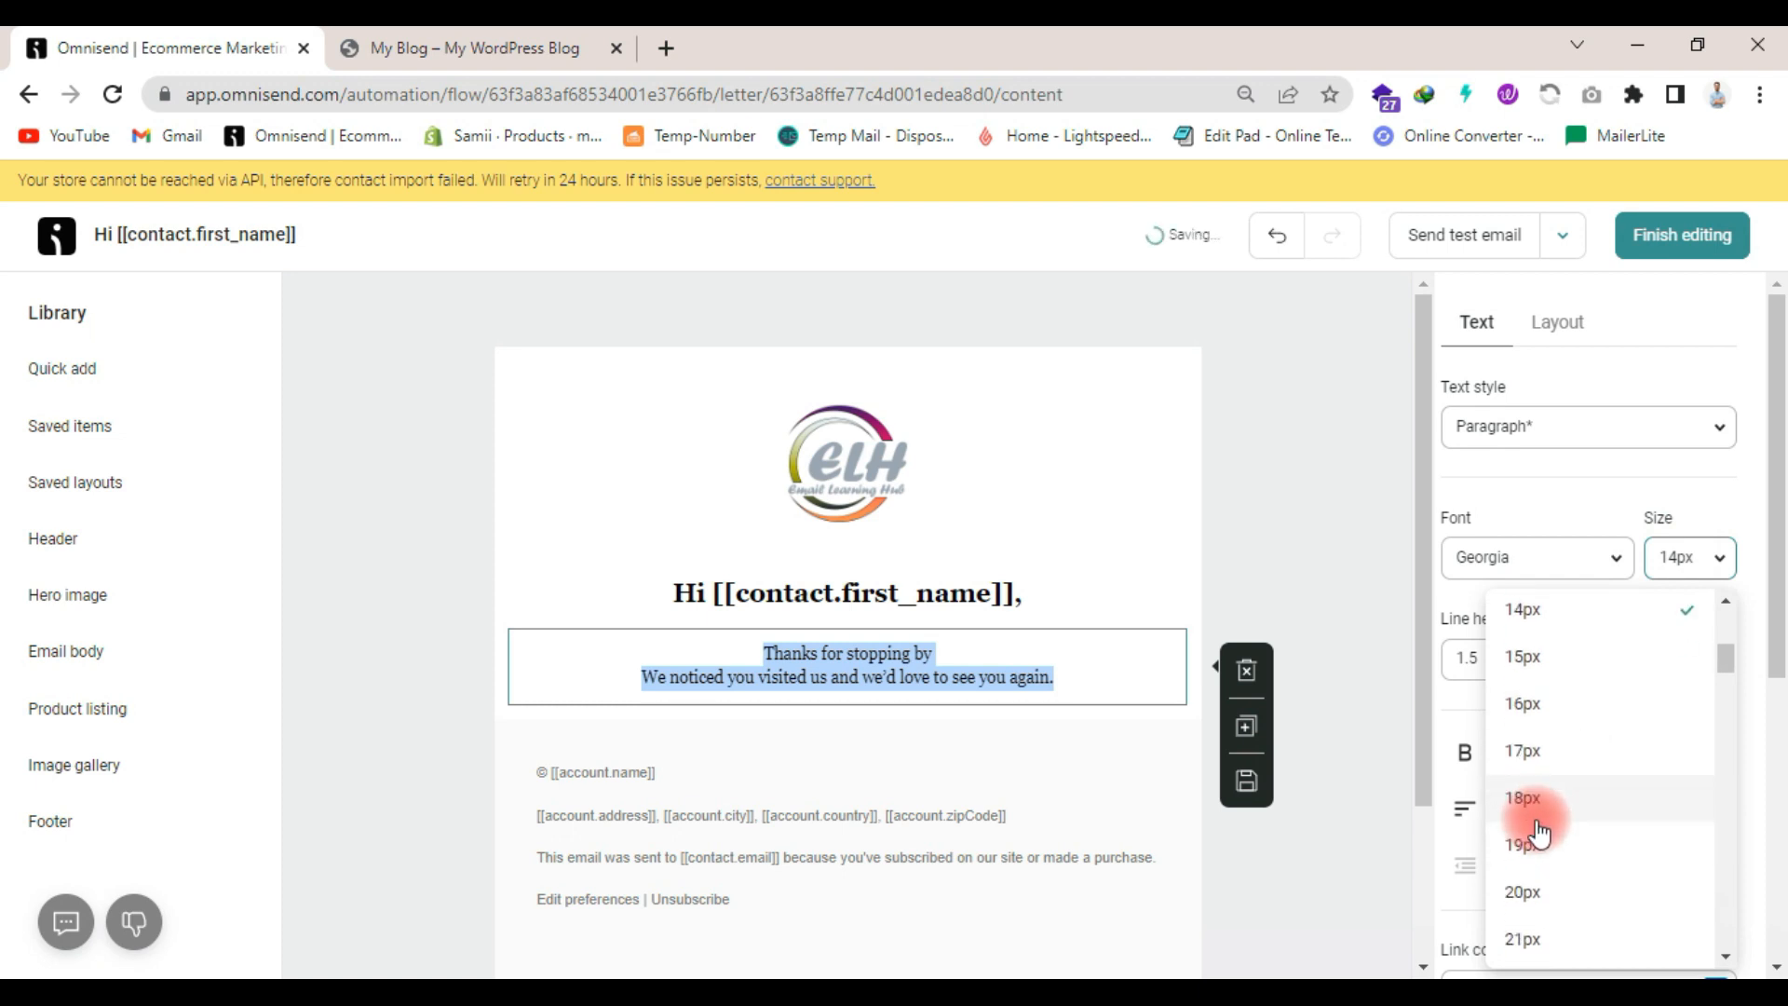
{"action": "left_click", "coordinate": [1549, 723]}
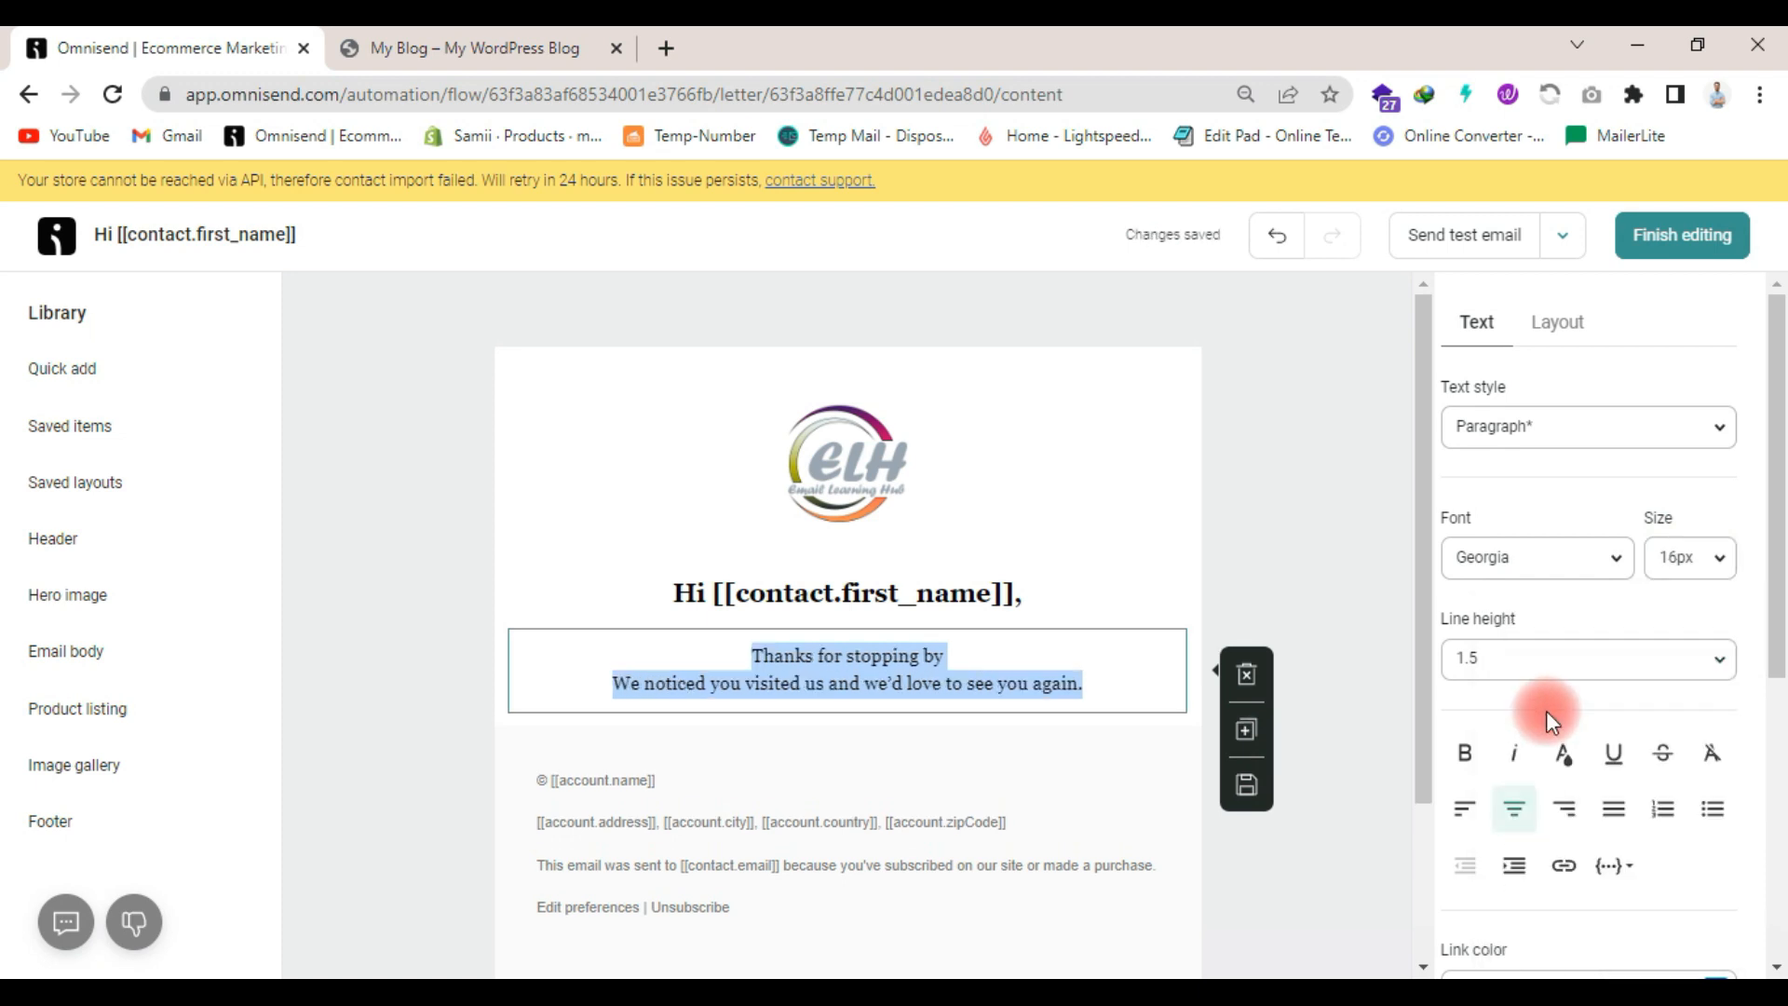
{"action": "left_click", "coordinate": [1313, 619]}
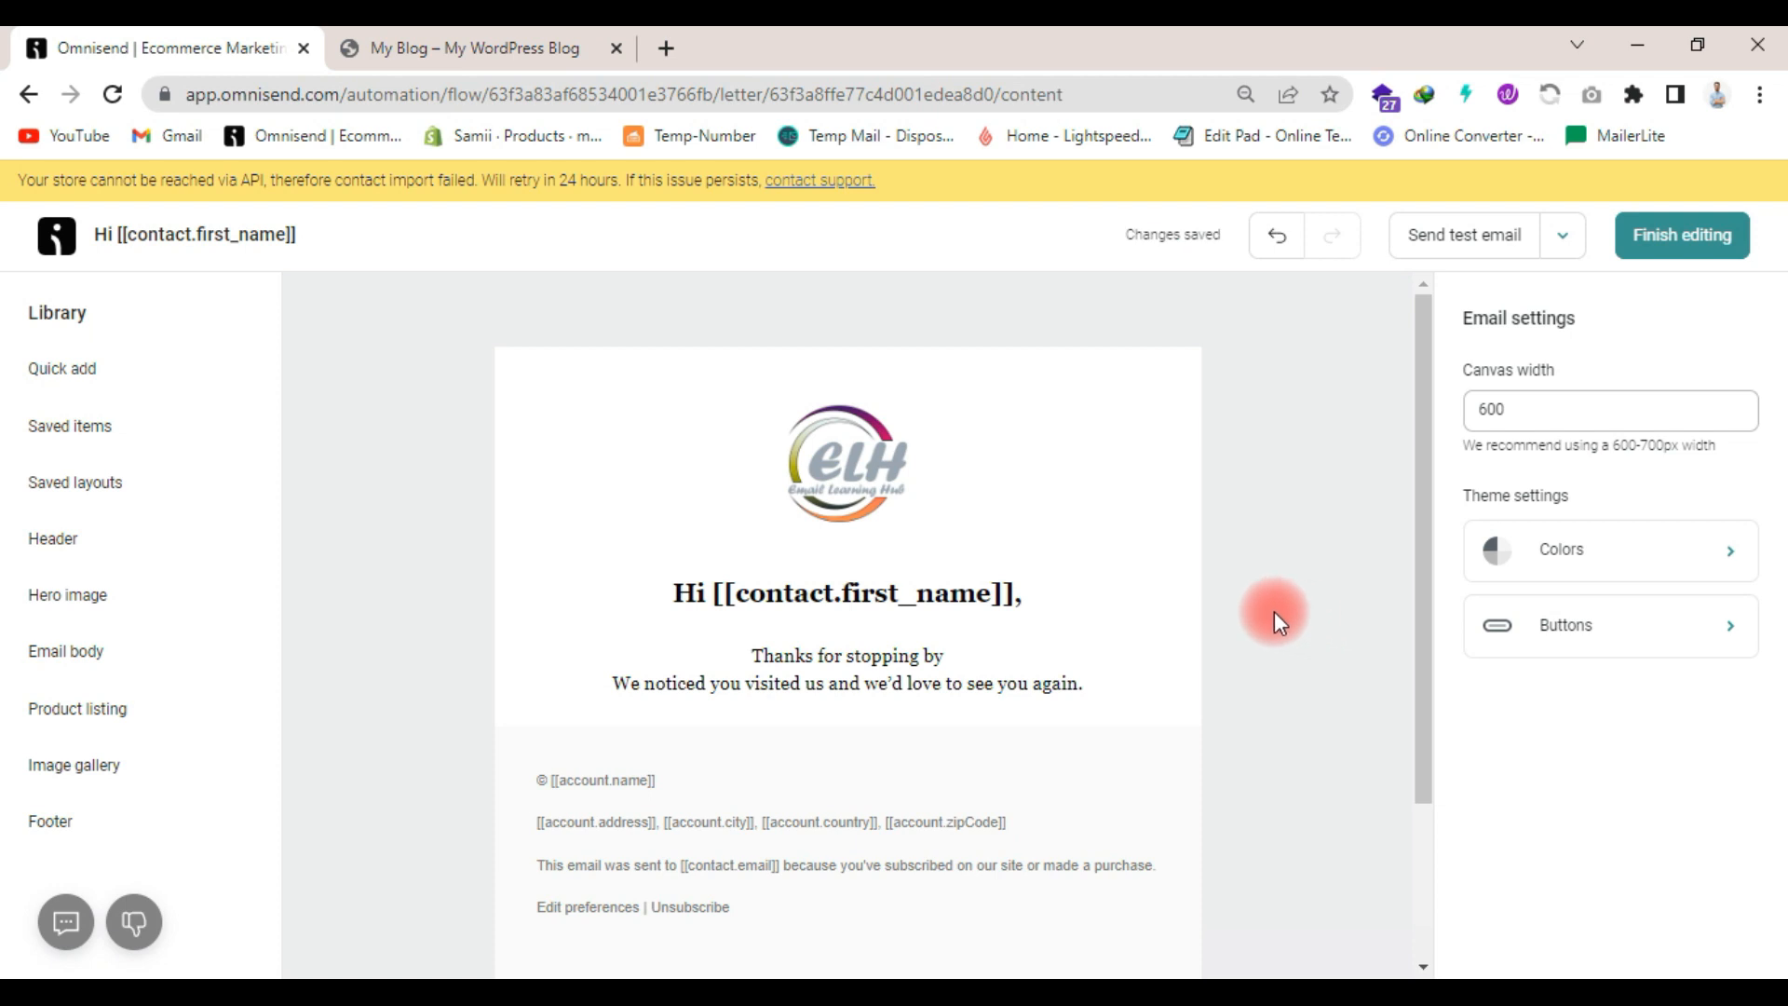
- Insert an empty single-column layout between the thank-you text and the email footer
{"action": "left_click", "coordinate": [38, 370]}
{"action": "scroll", "coordinate": [394, 503], "scroll_direction": "down", "scroll_amount": 3}
{"action": "scroll", "coordinate": [387, 523], "scroll_direction": "up", "scroll_amount": 3}
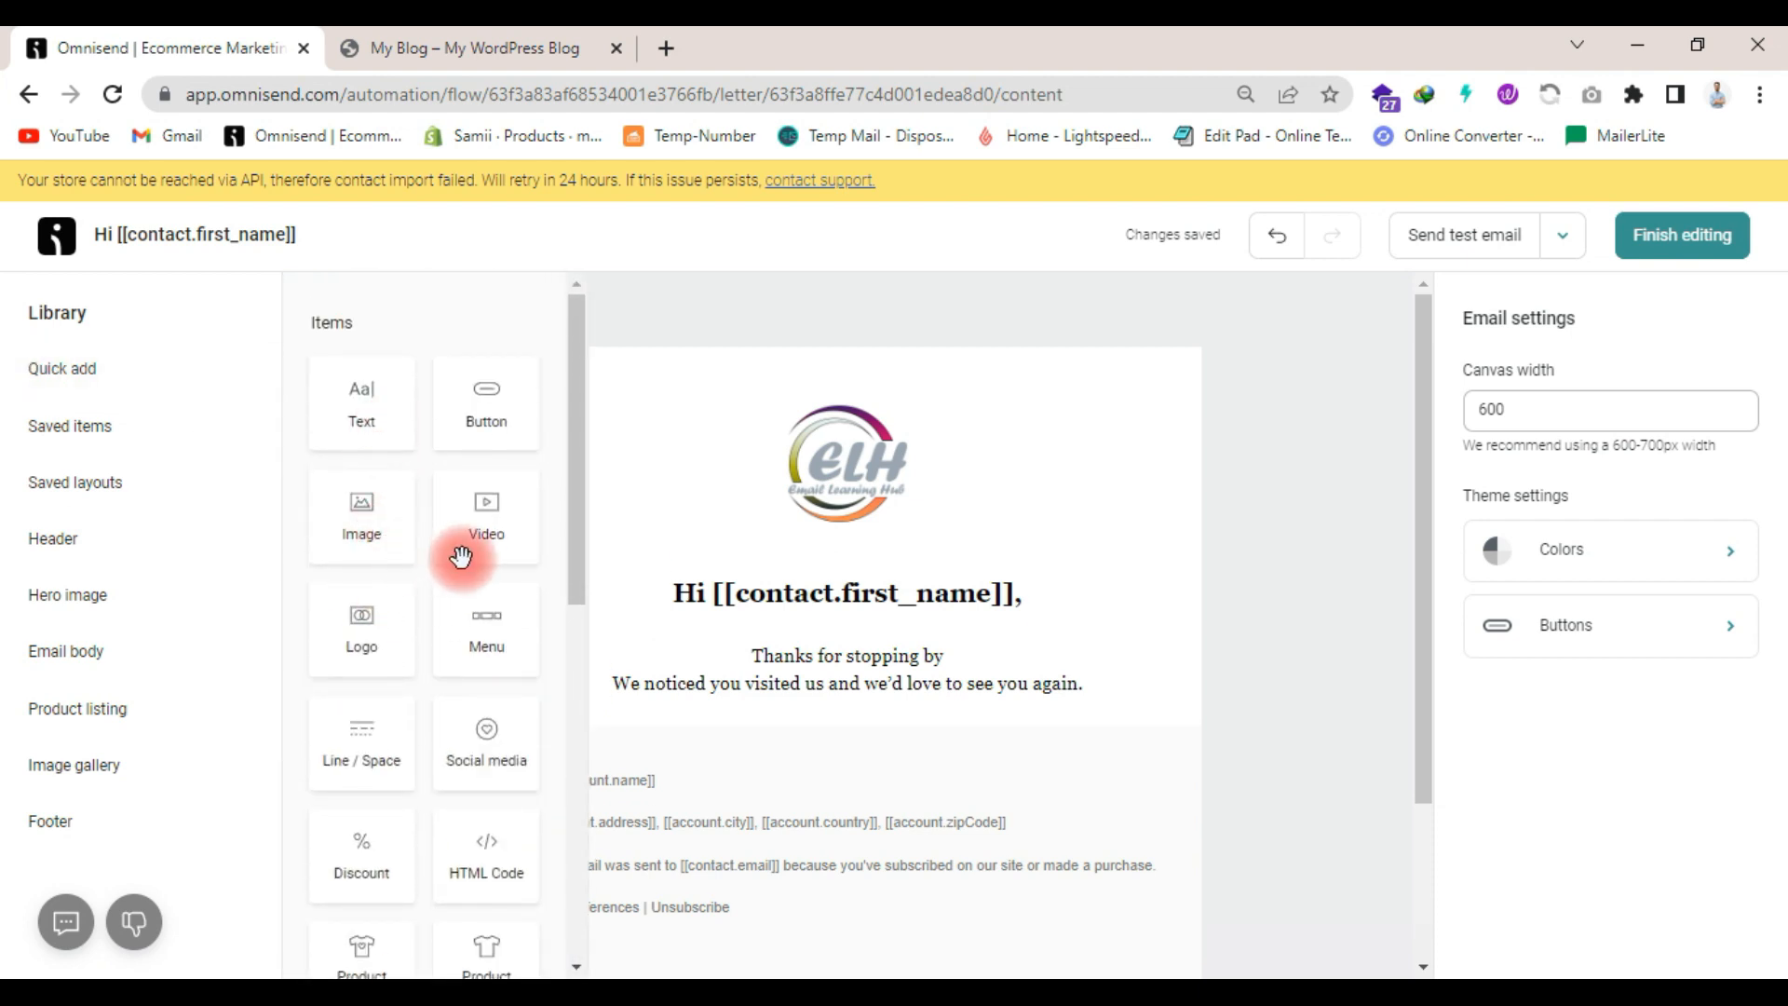
{"action": "scroll", "coordinate": [399, 657], "scroll_direction": "down", "scroll_amount": 5}
{"action": "left_click_drag", "start_coordinate": [399, 703], "coordinate": [819, 758]}
{"action": "scroll", "coordinate": [941, 730], "scroll_direction": "down", "scroll_amount": 3}
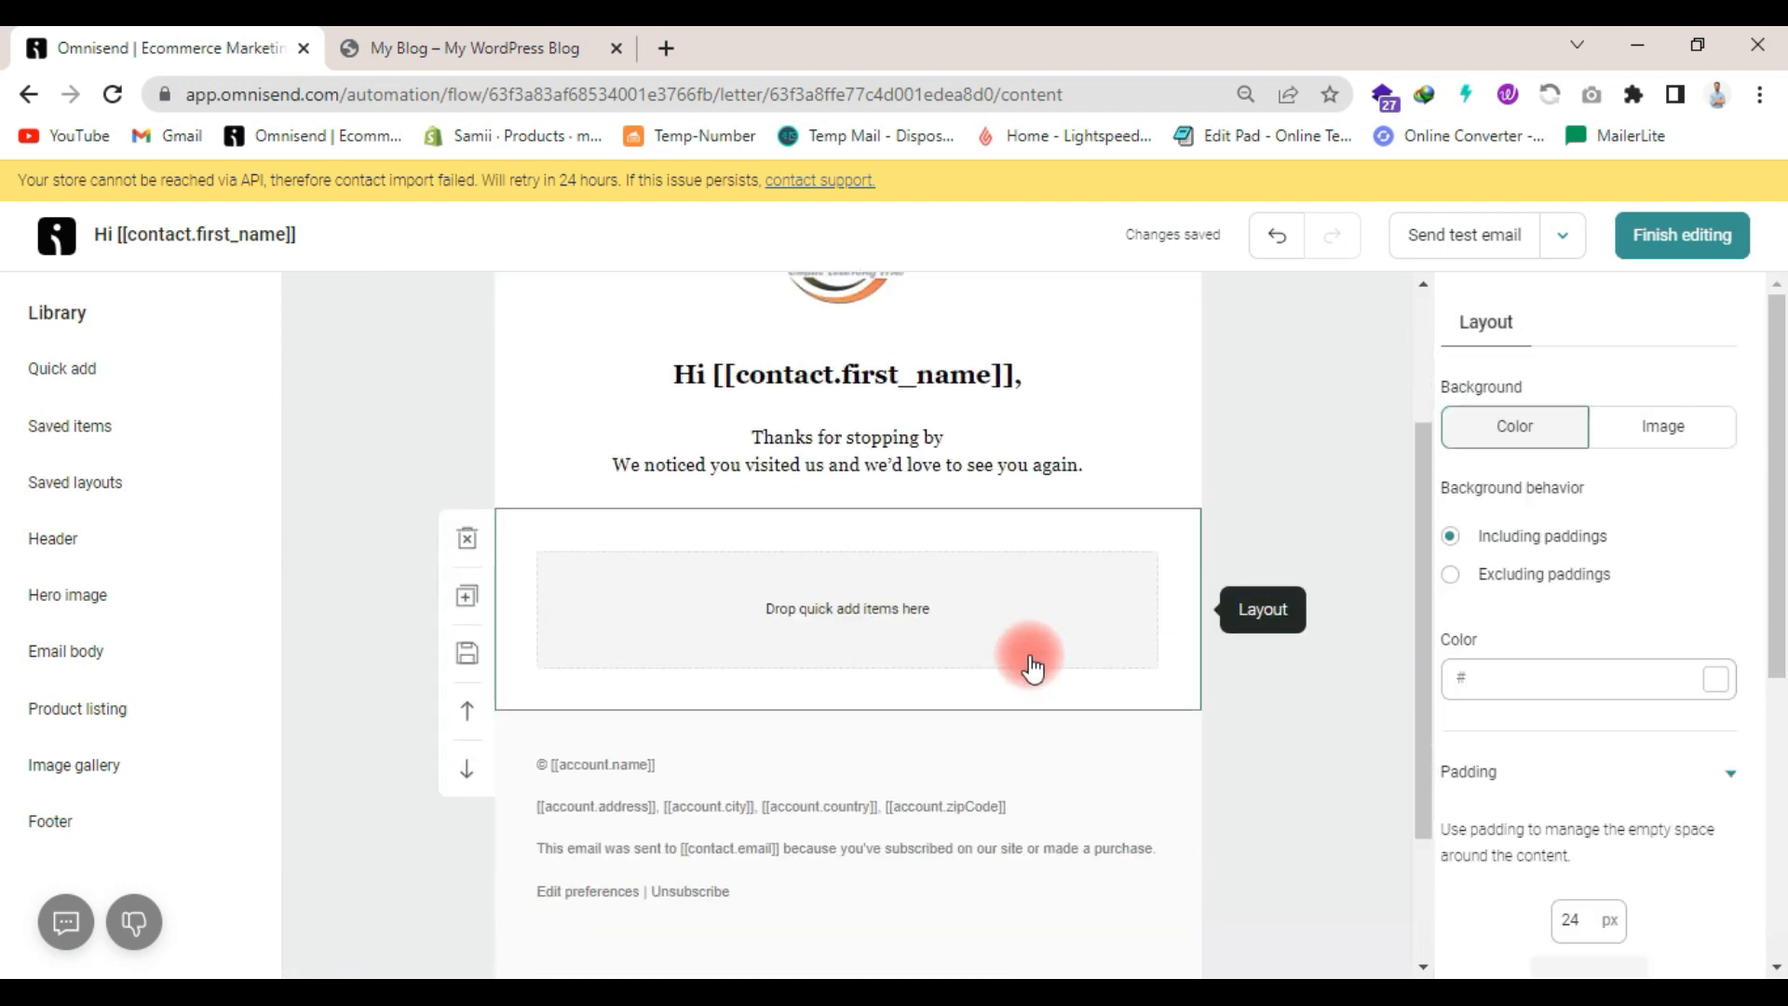
- Set the new empty layout's padding to 12 px on all four sides
{"action": "scroll", "coordinate": [1644, 649], "scroll_direction": "down", "scroll_amount": 2}
{"action": "double_click", "coordinate": [1581, 715]}
{"action": "type", "text": "12"}
{"action": "double_click", "coordinate": [1458, 782]}
{"action": "type", "text": "12"}
{"action": "double_click", "coordinate": [1673, 787]}
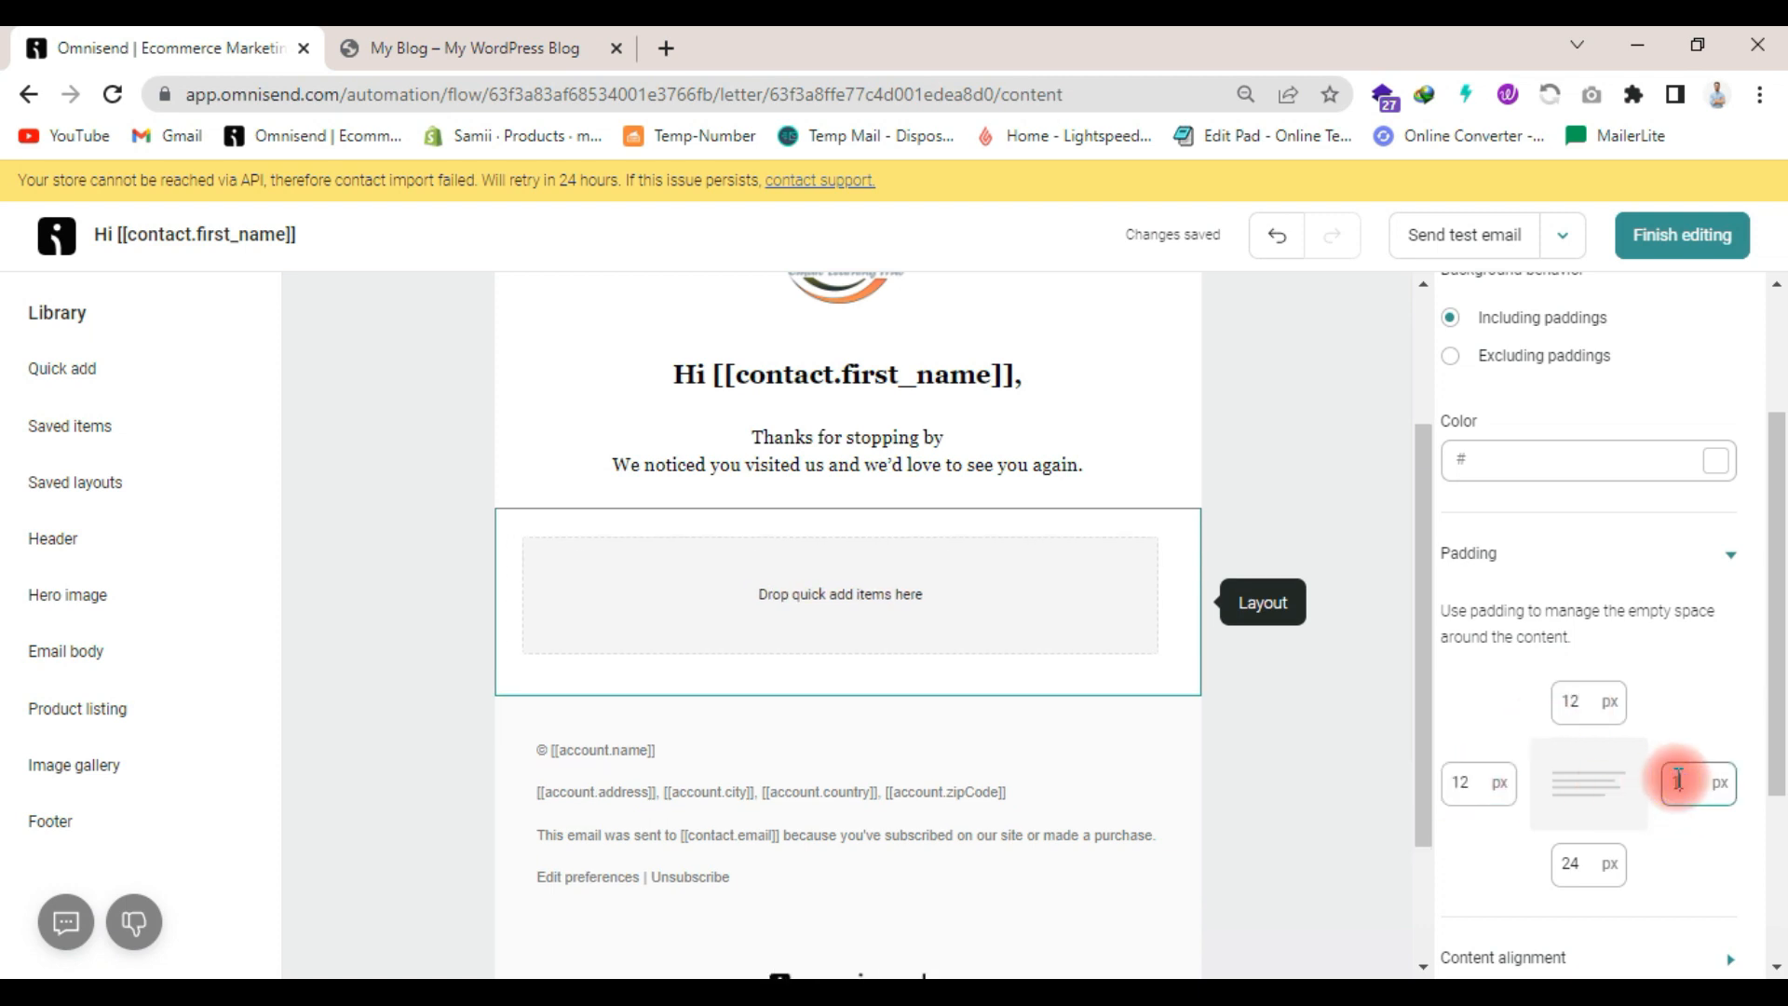
{"action": "type", "text": "12"}
{"action": "double_click", "coordinate": [1572, 865]}
{"action": "type", "text": "12"}
- Add a button item to the empty layout above the footer and select it for editing
{"action": "left_click", "coordinate": [37, 369]}
{"action": "scroll", "coordinate": [365, 573], "scroll_direction": "down", "scroll_amount": 1}
{"action": "scroll", "coordinate": [463, 582], "scroll_direction": "up", "scroll_amount": 1}
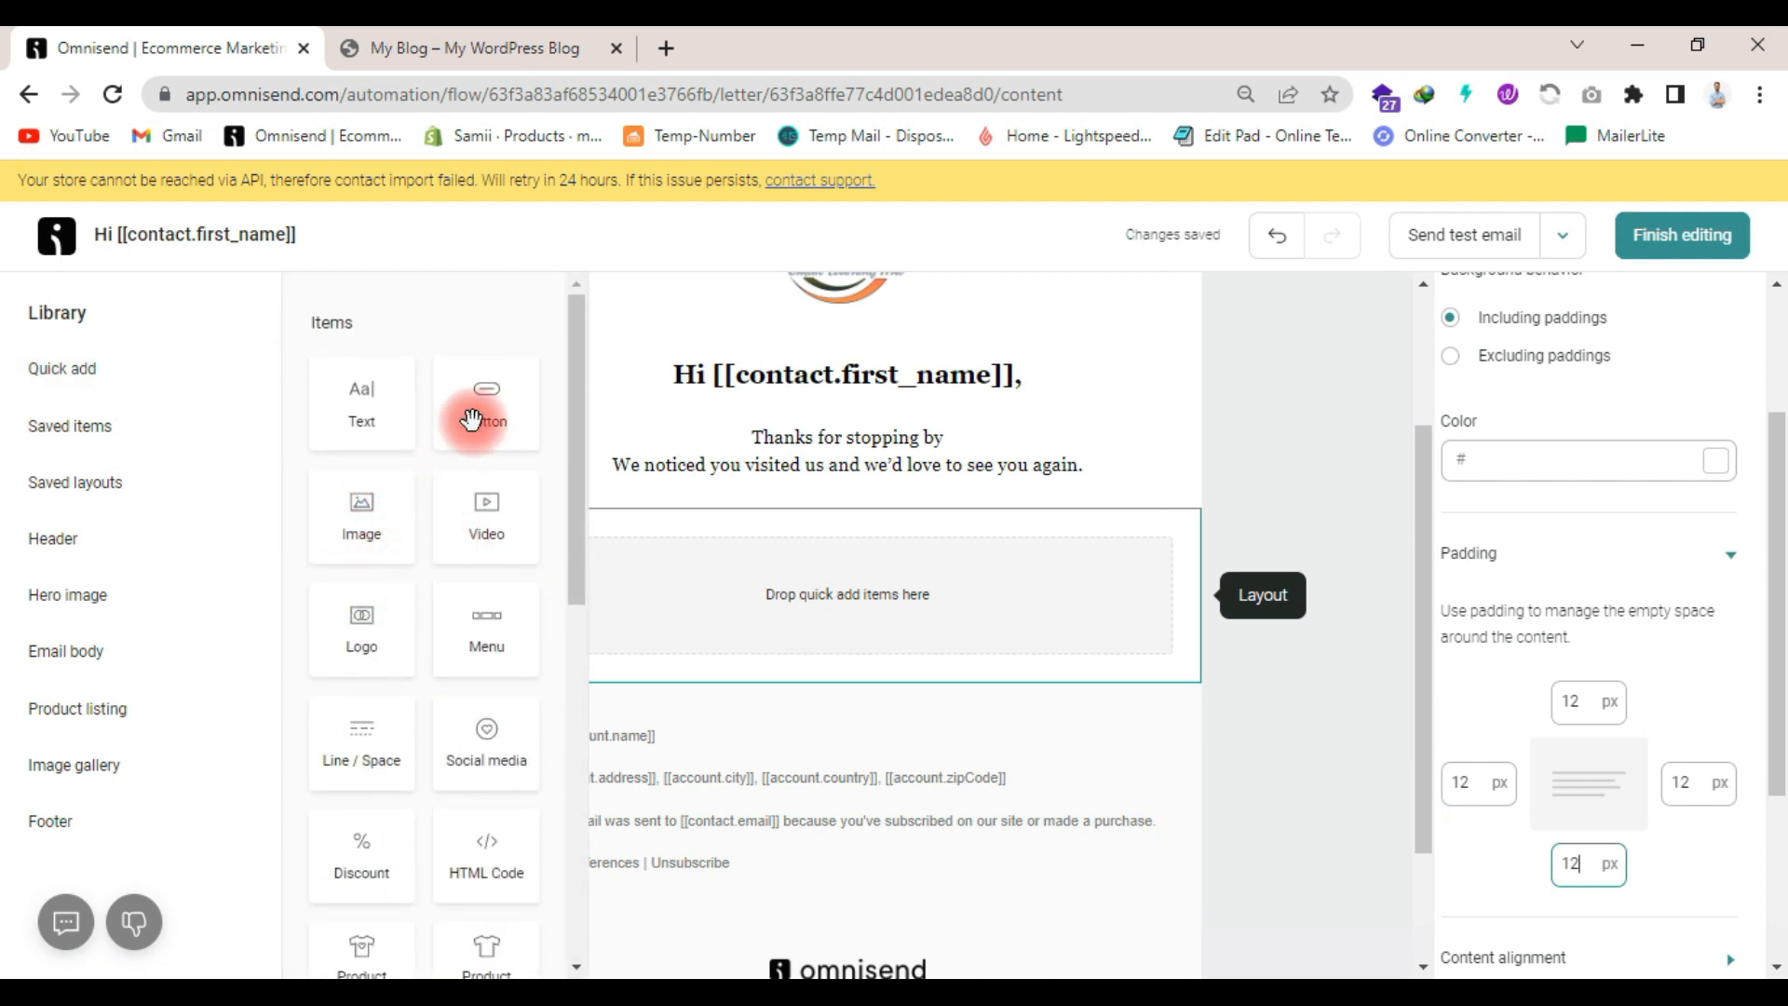
{"action": "left_click_drag", "start_coordinate": [486, 416], "coordinate": [770, 587]}
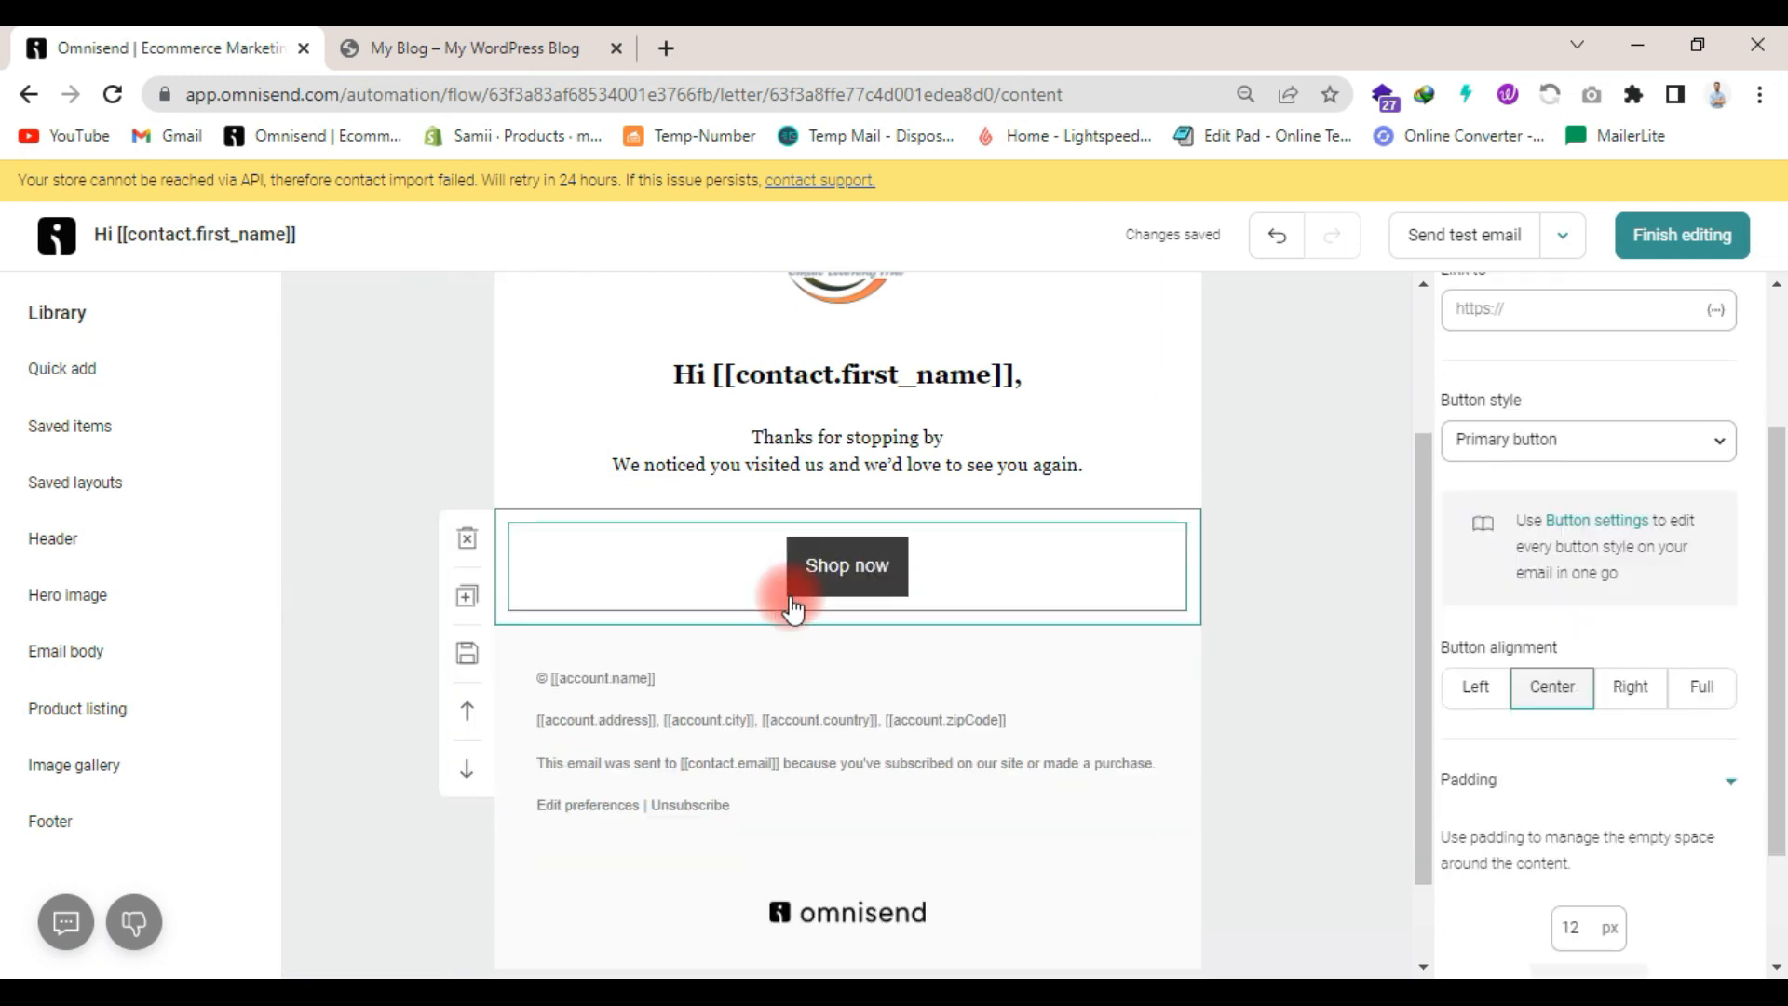
{"action": "left_click", "coordinate": [959, 571]}
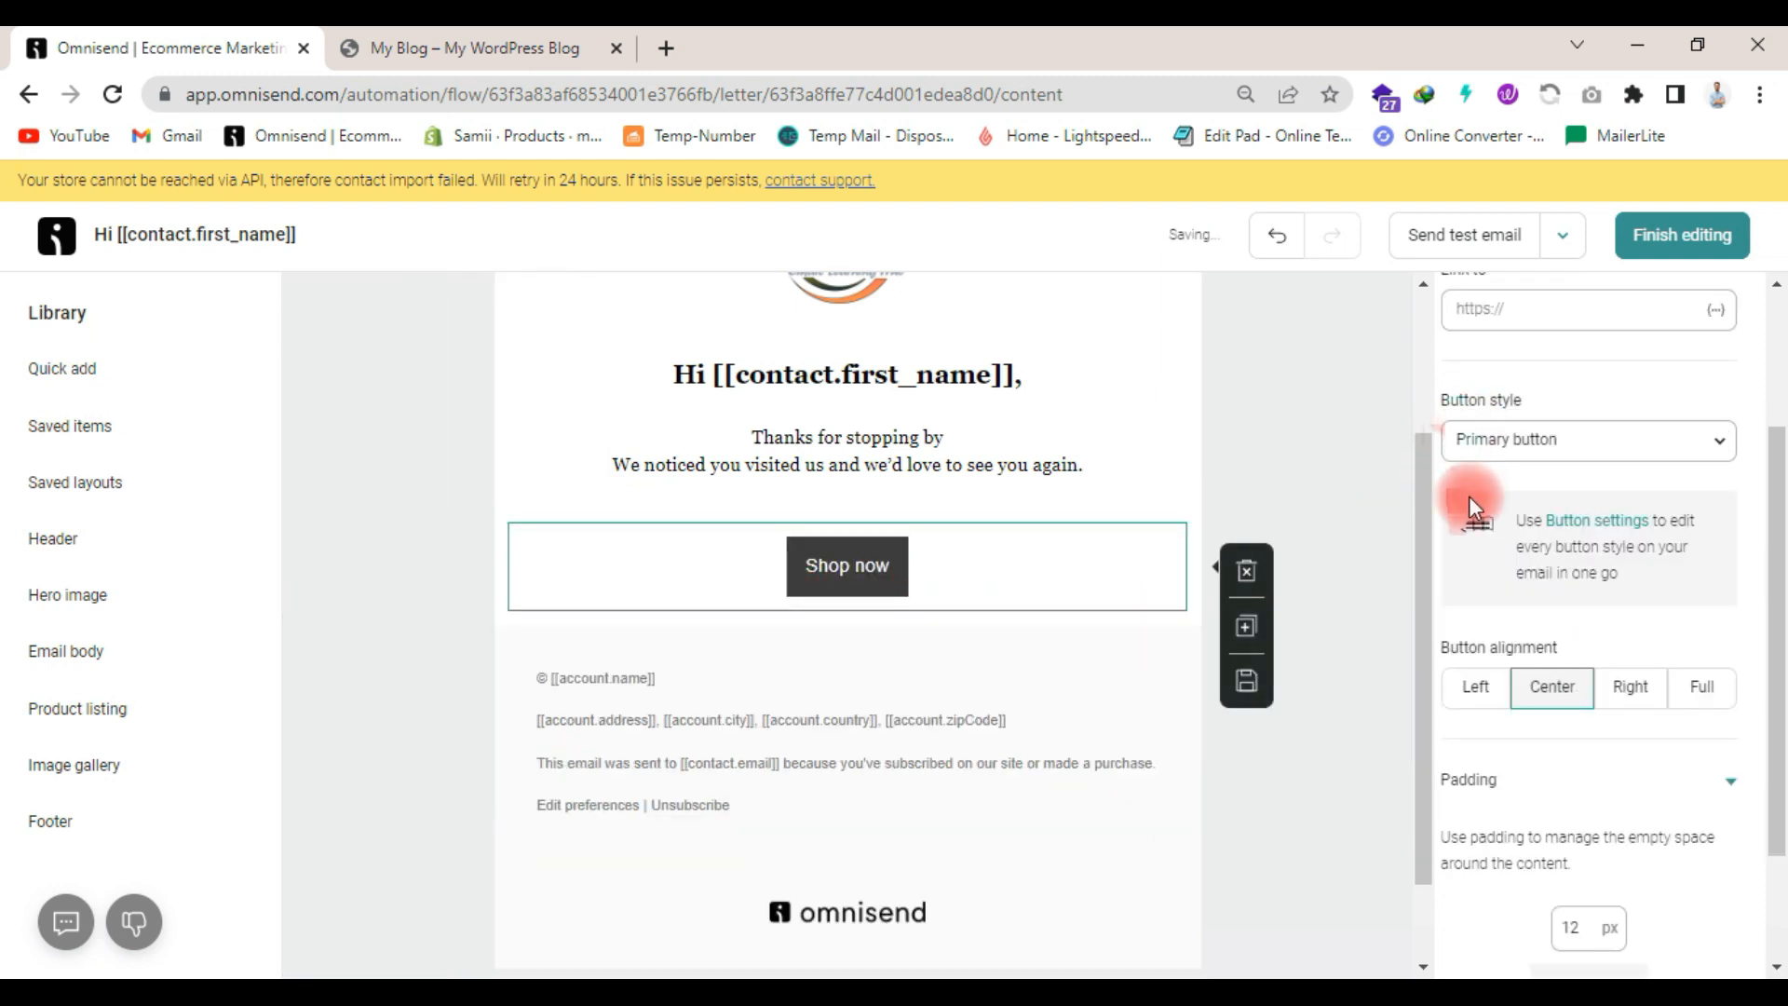
- Change the new button's text to "Complete Order" and deselect the button
{"action": "scroll", "coordinate": [1468, 495], "scroll_direction": "up", "scroll_amount": 3}
{"action": "left_click", "coordinate": [1561, 424]}
{"action": "triple_click", "coordinate": [1561, 422]}
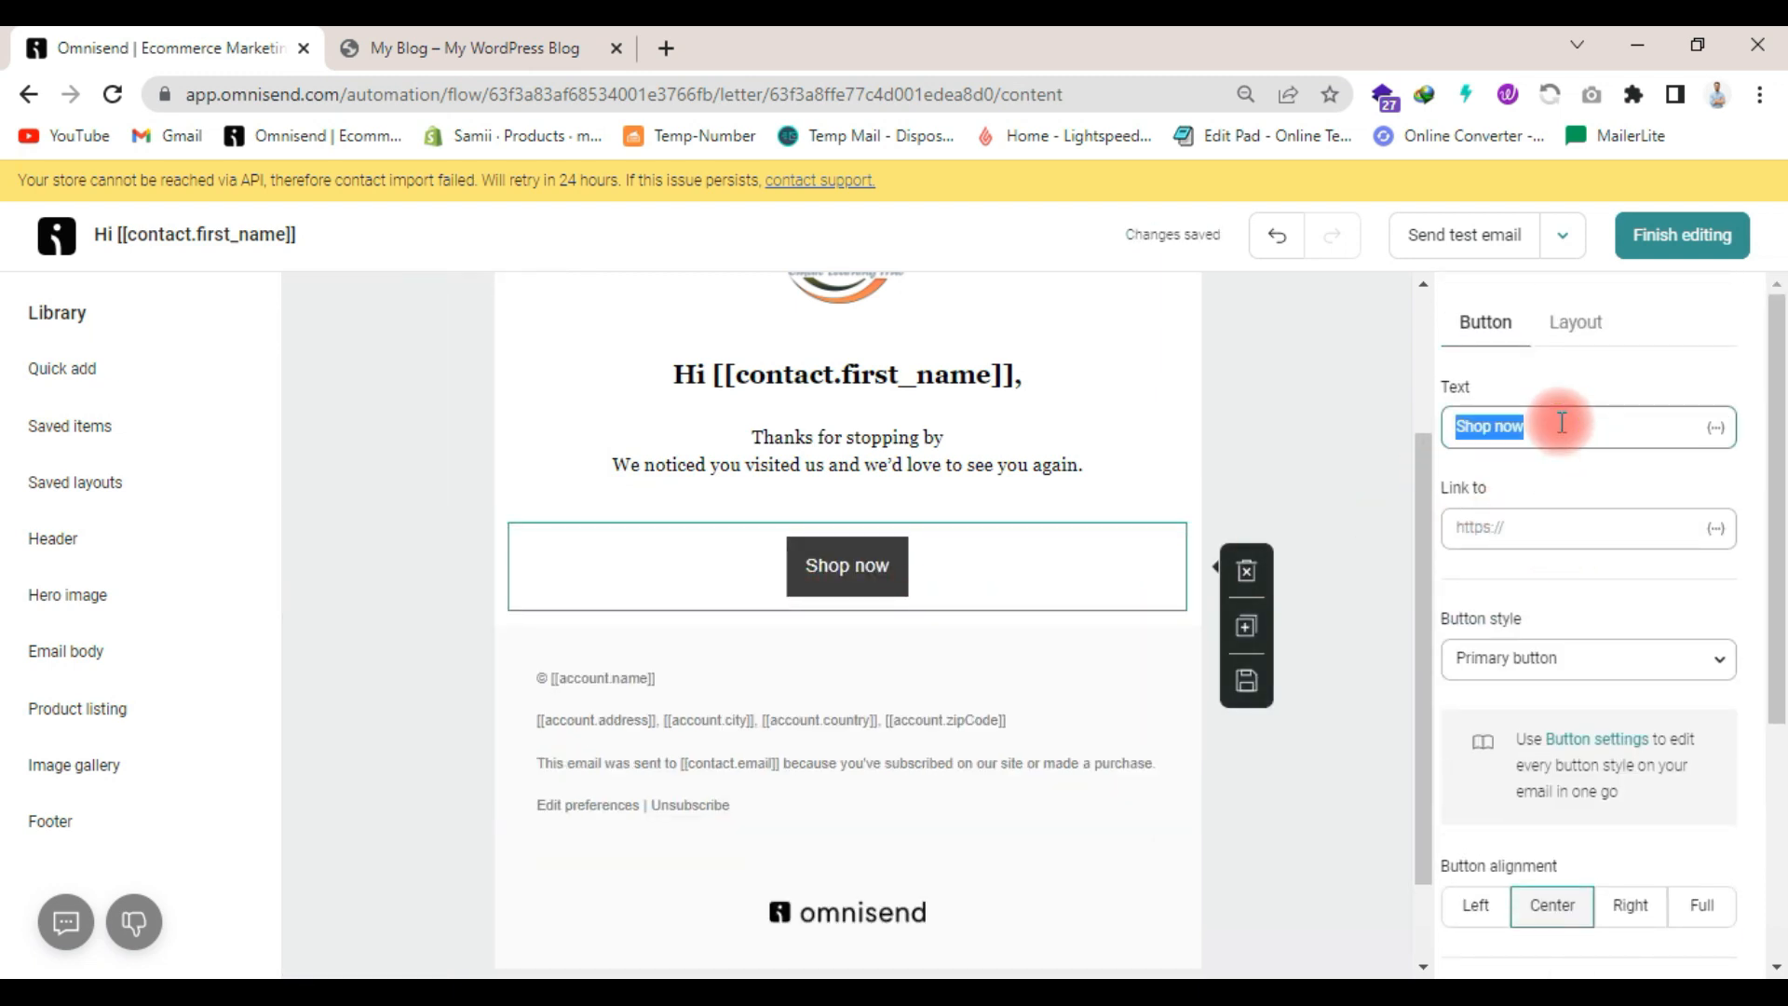
{"action": "type", "text": "C"}
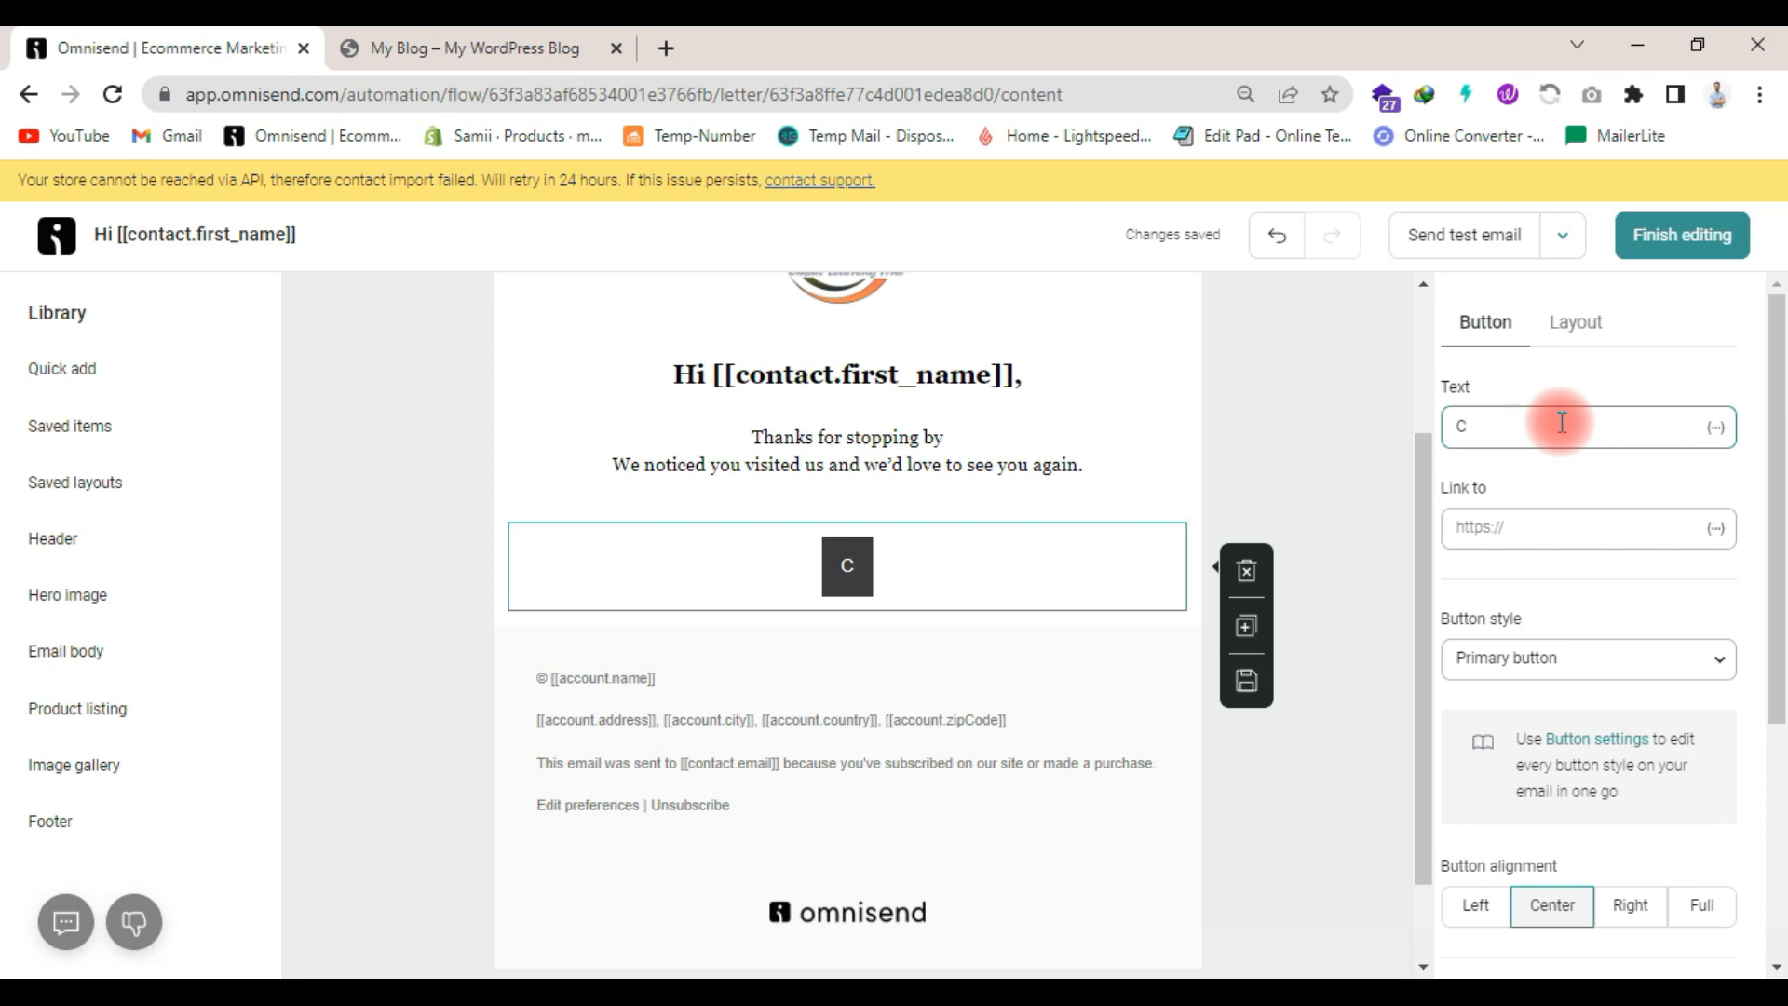
{"action": "type", "text": "omlete"}
{"action": "key", "text": "BackSpace"}
{"action": "key", "text": "BackSpace"}
{"action": "key", "text": "BackSpace"}
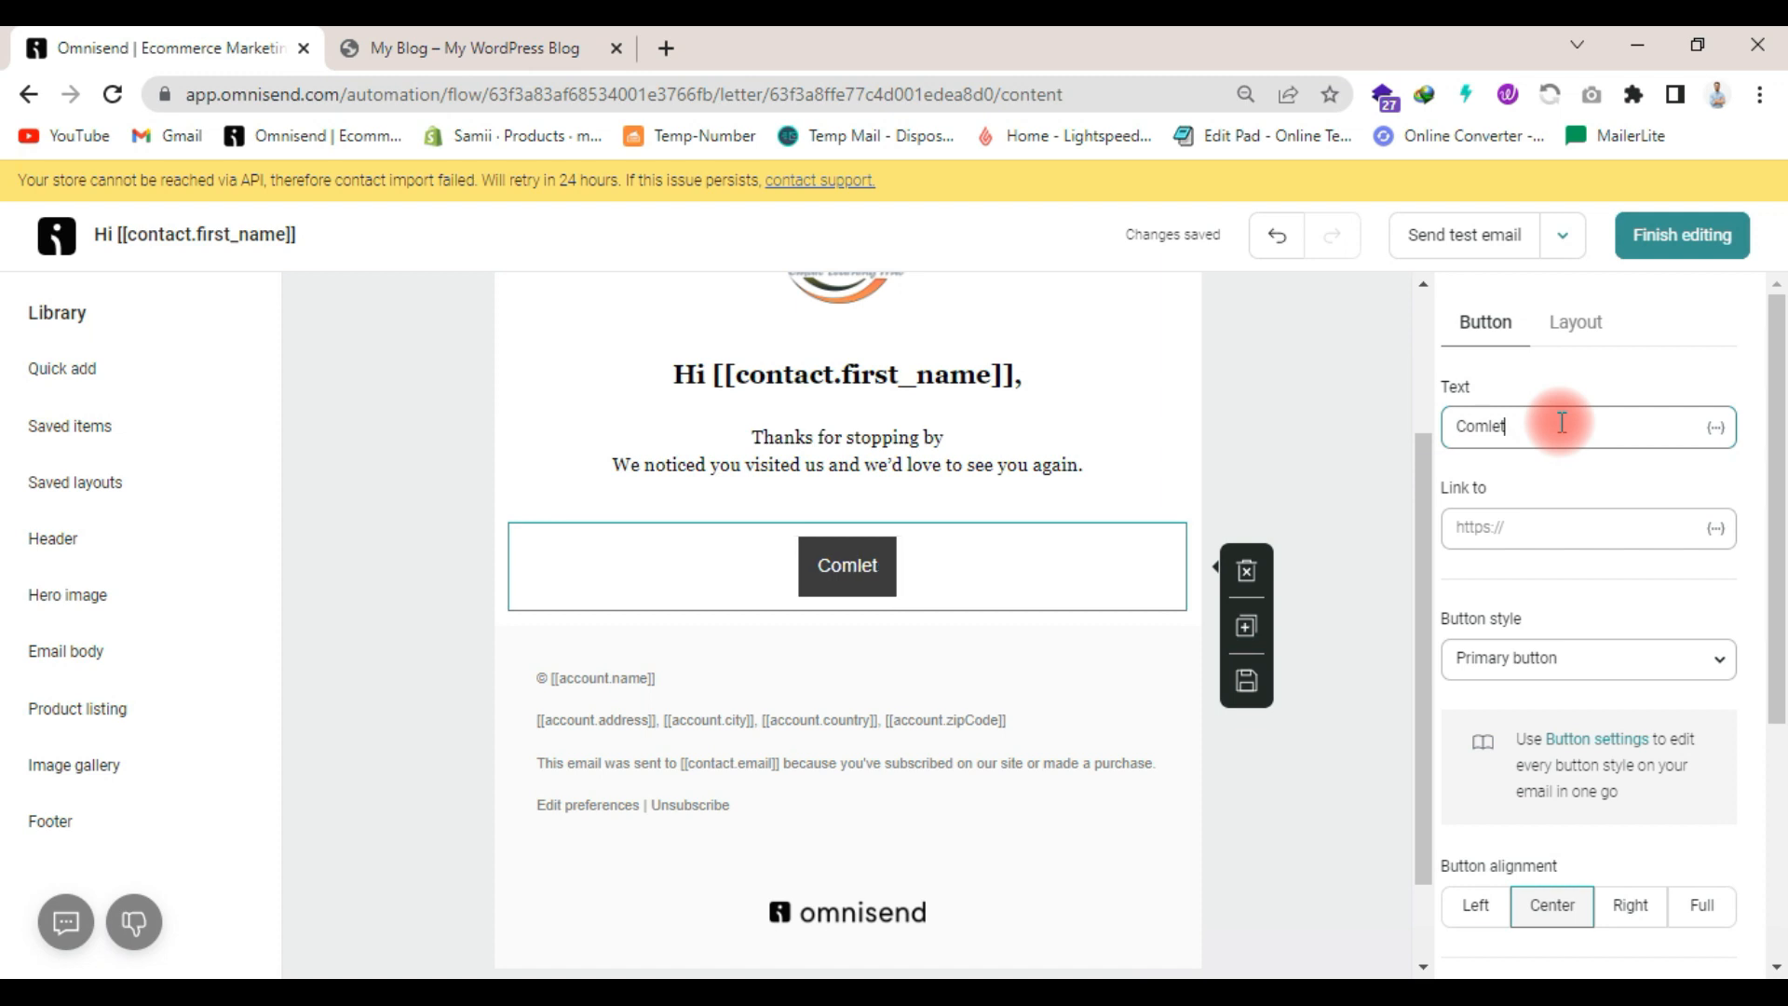
{"action": "type", "text": "plete Order"}
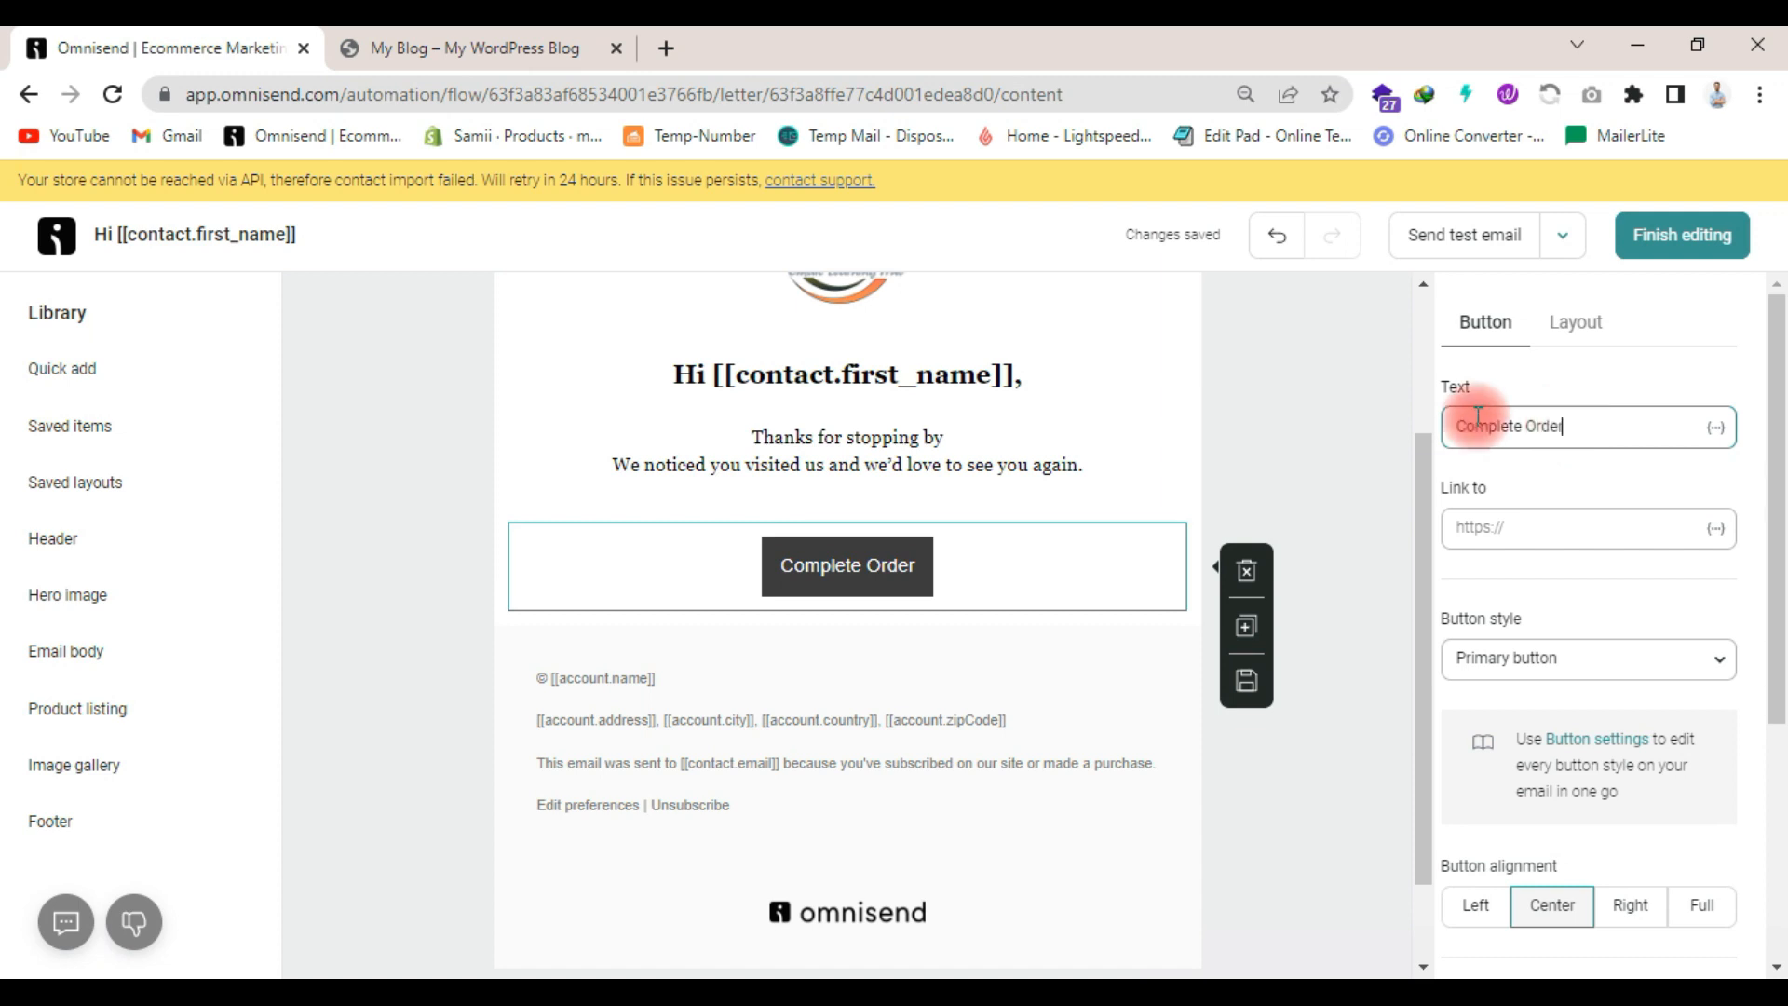
{"action": "left_click", "coordinate": [1345, 443]}
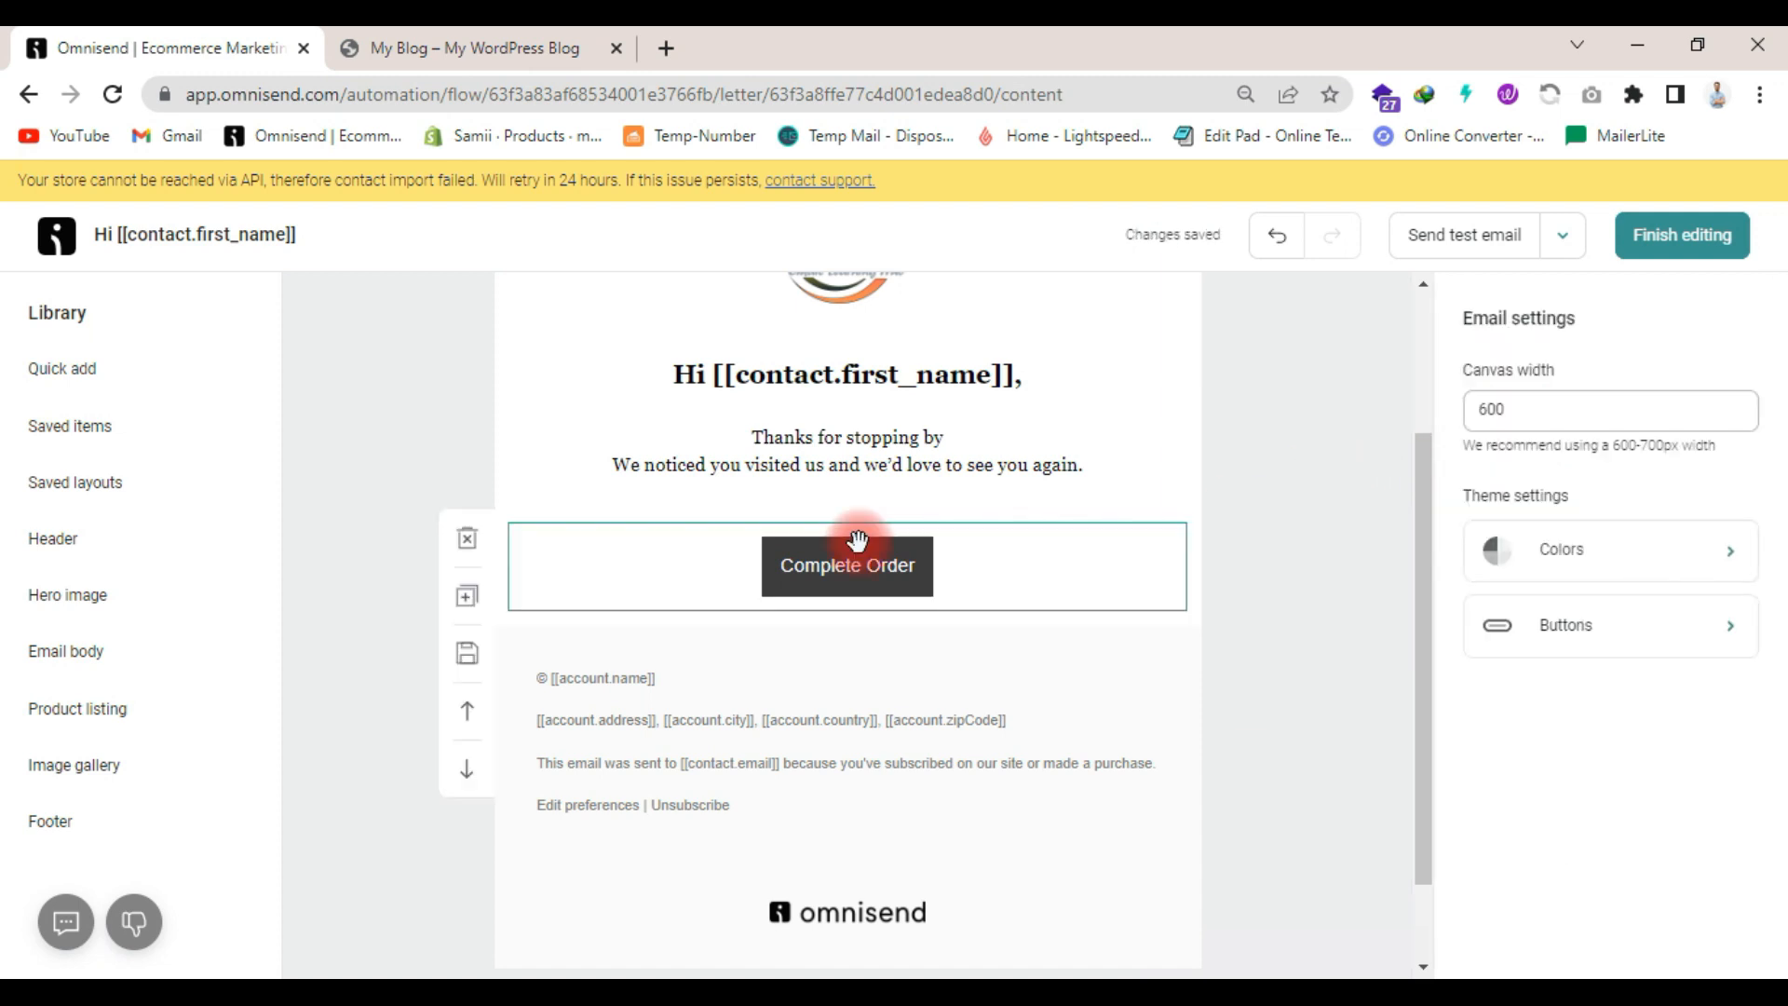
- Insert a product recommender between the Complete Order button and the email footer
{"action": "left_click", "coordinate": [66, 482]}
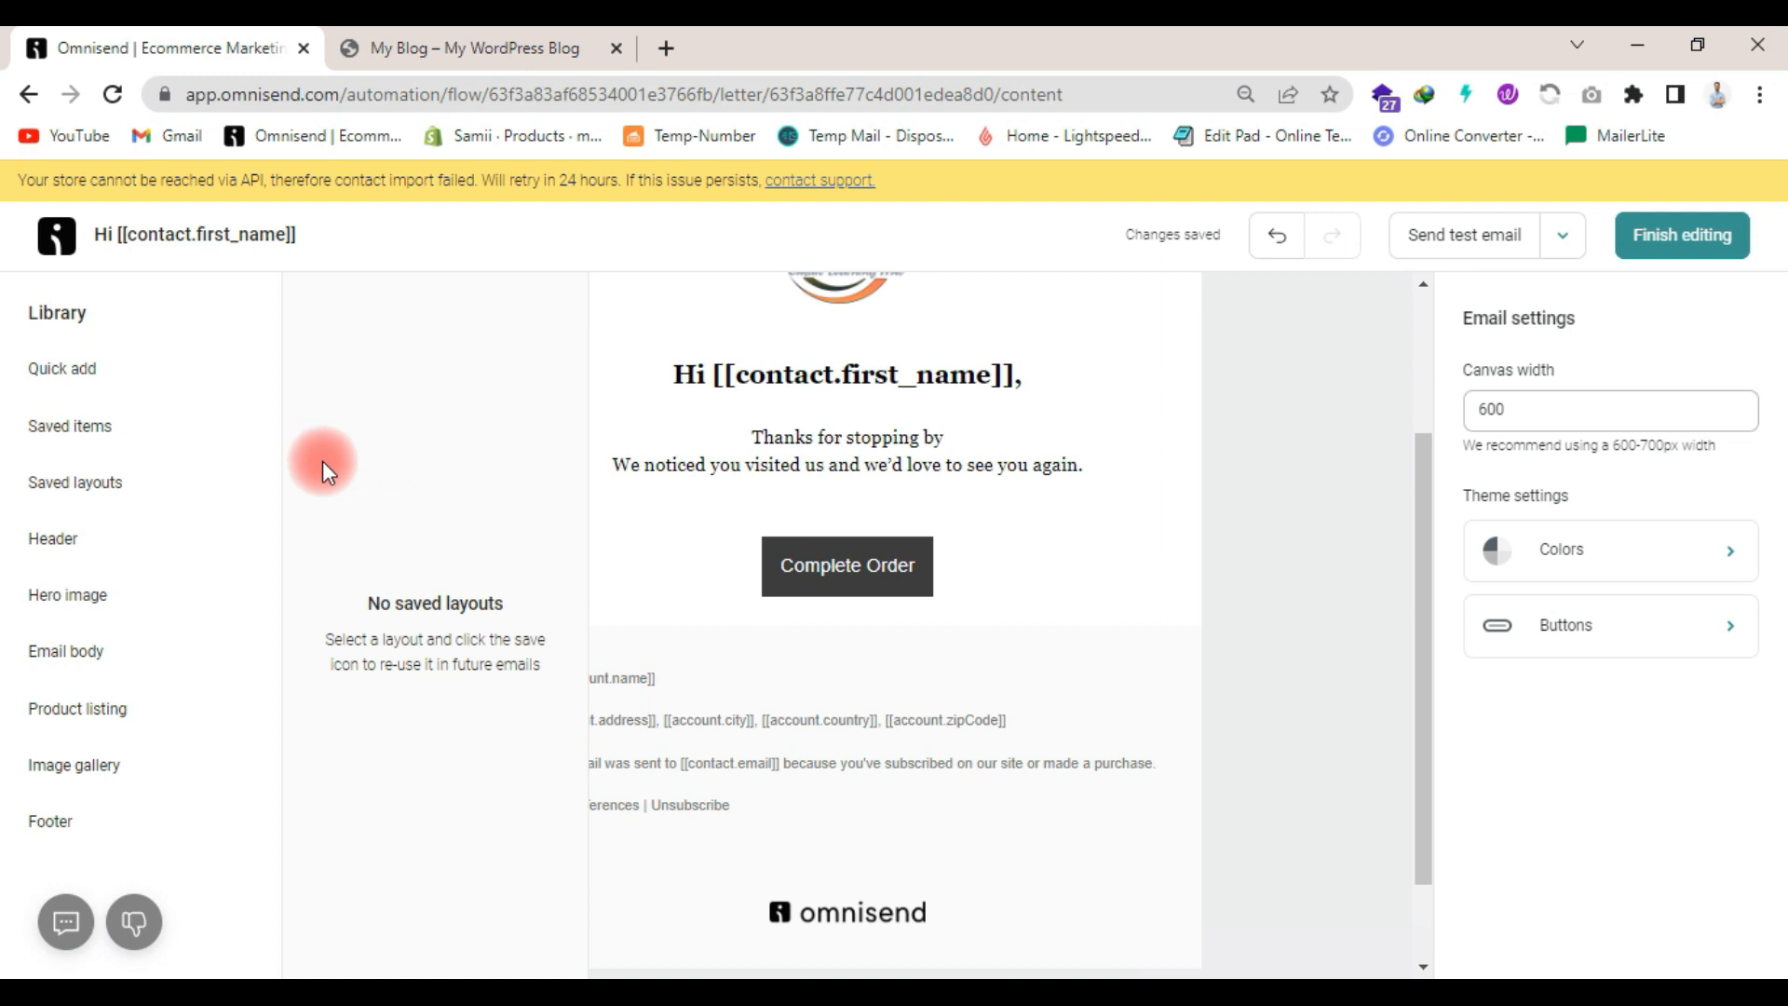
{"action": "left_click", "coordinate": [101, 375]}
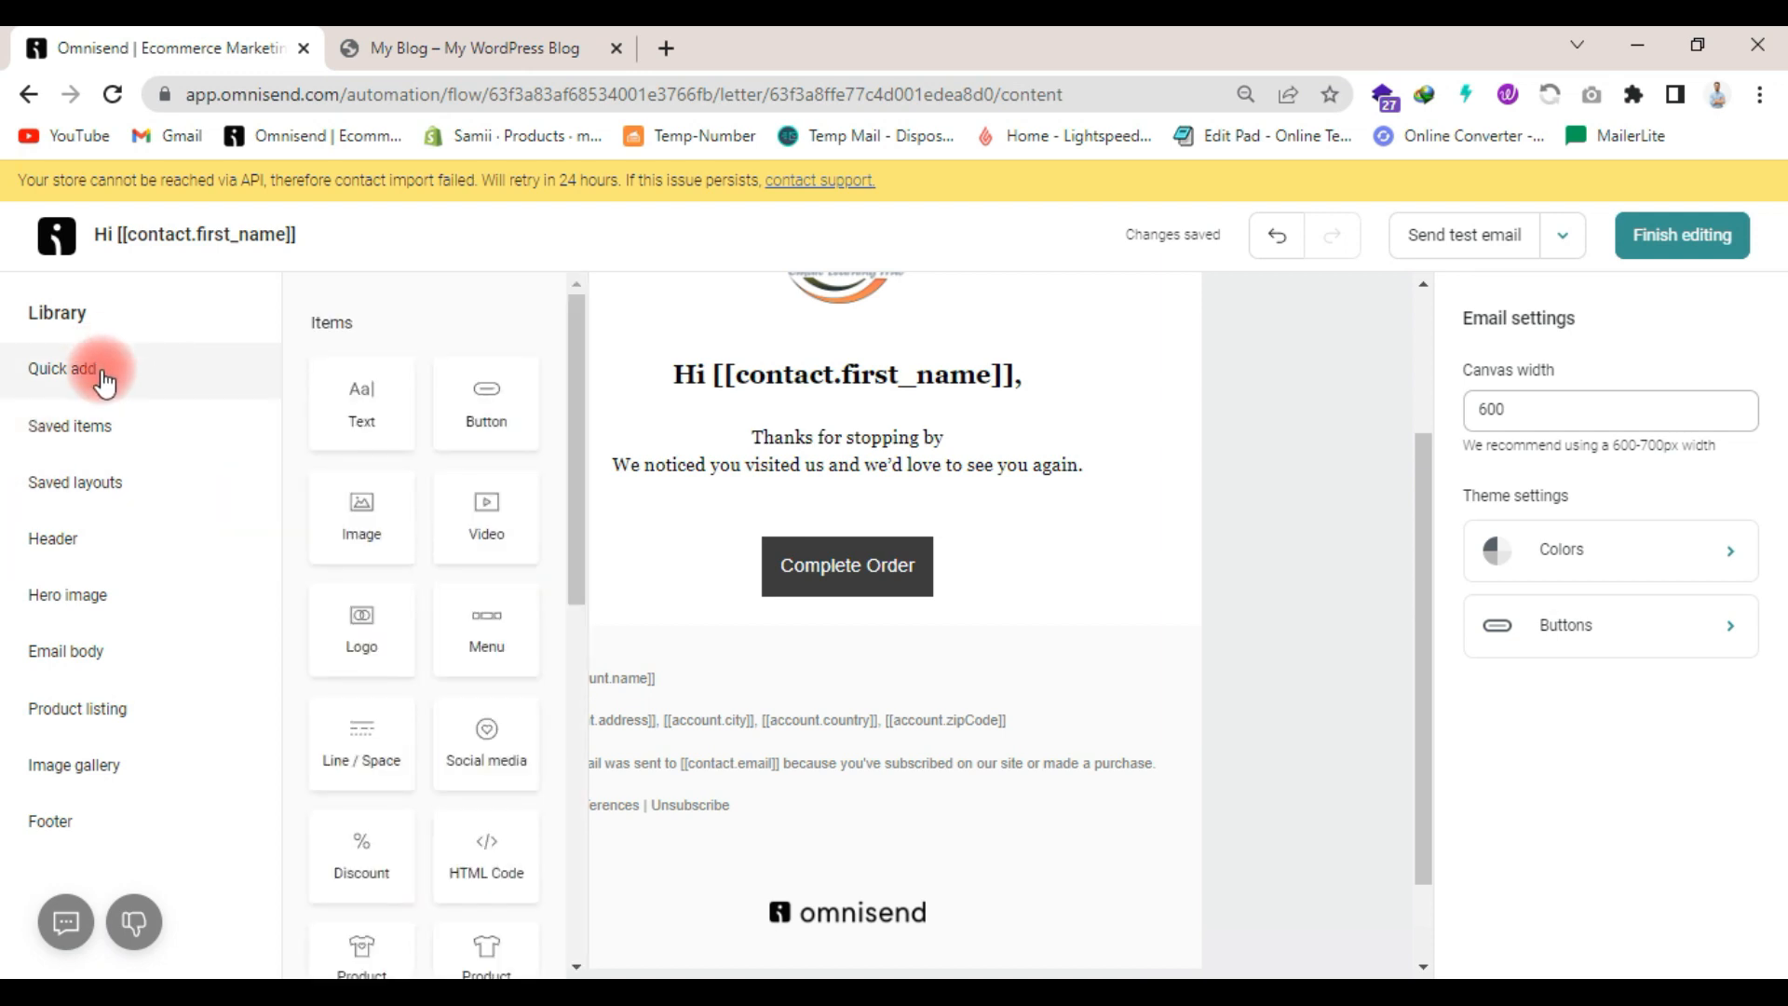
{"action": "scroll", "coordinate": [423, 562], "scroll_direction": "down", "scroll_amount": 5}
{"action": "scroll", "coordinate": [447, 595], "scroll_direction": "up", "scroll_amount": 2}
{"action": "scroll", "coordinate": [447, 595], "scroll_direction": "down", "scroll_amount": 2}
{"action": "left_click_drag", "start_coordinate": [365, 527], "coordinate": [651, 658]}
{"action": "scroll", "coordinate": [886, 639], "scroll_direction": "down", "scroll_amount": 2}
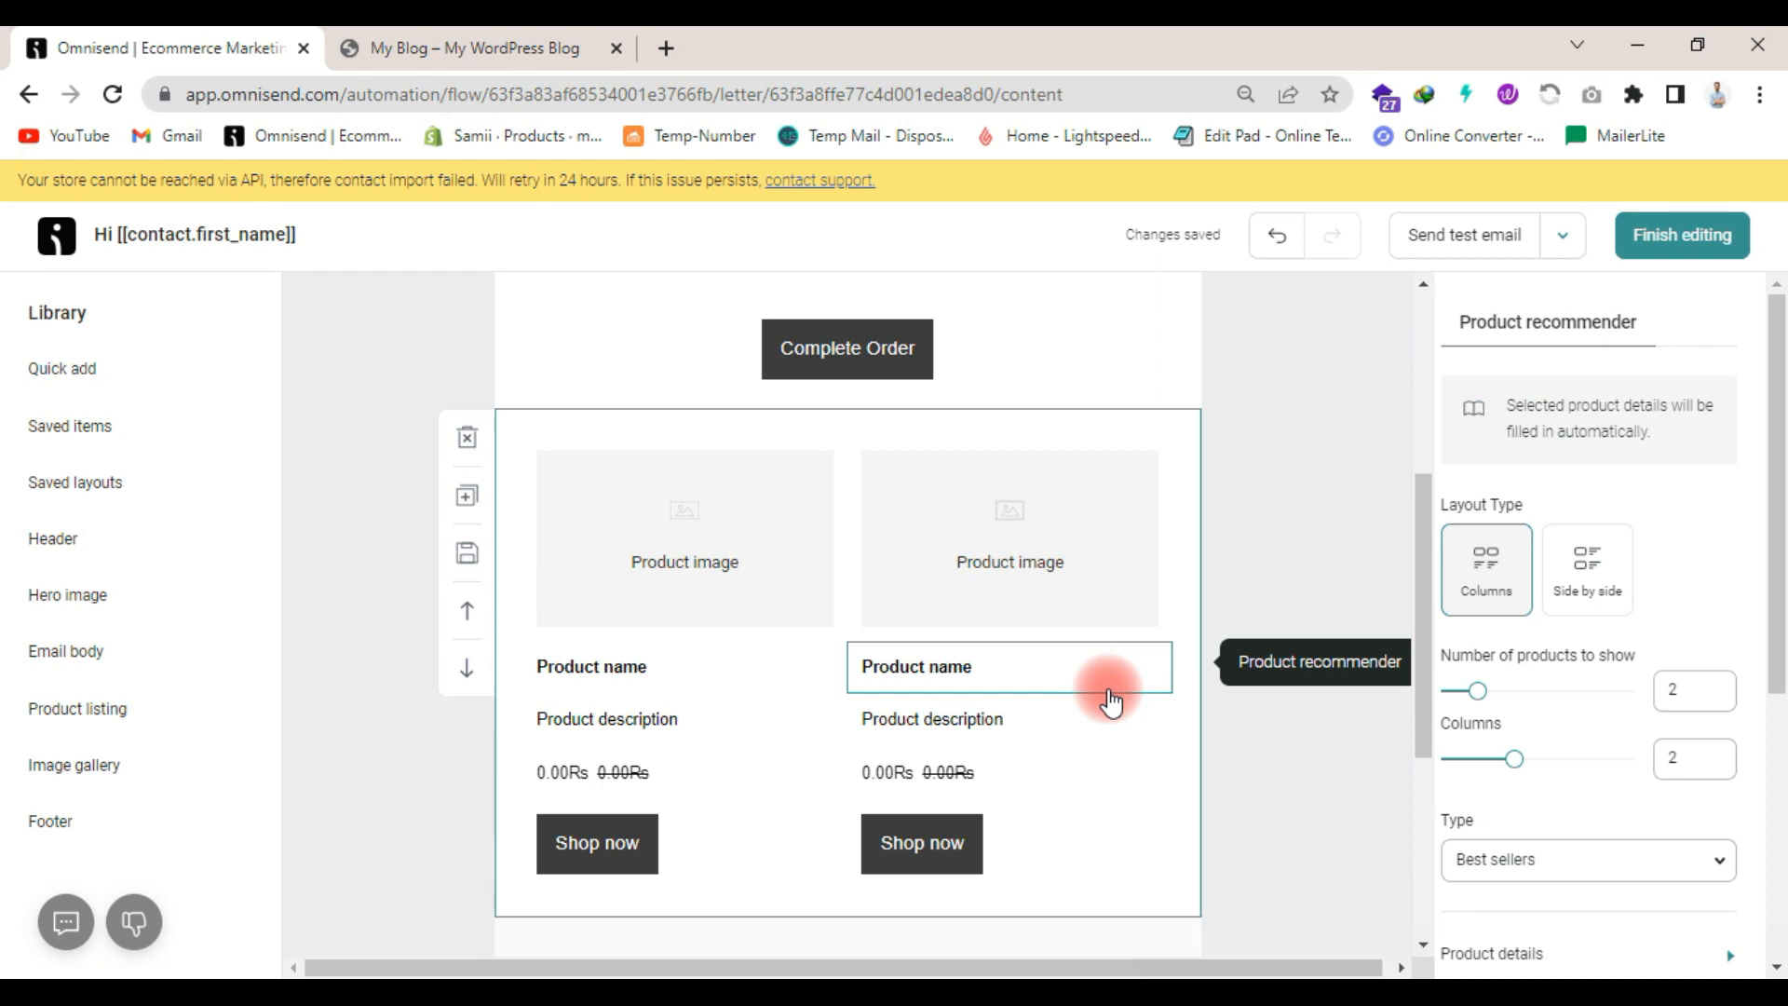
{"action": "scroll", "coordinate": [1112, 694], "scroll_direction": "down", "scroll_amount": 2}
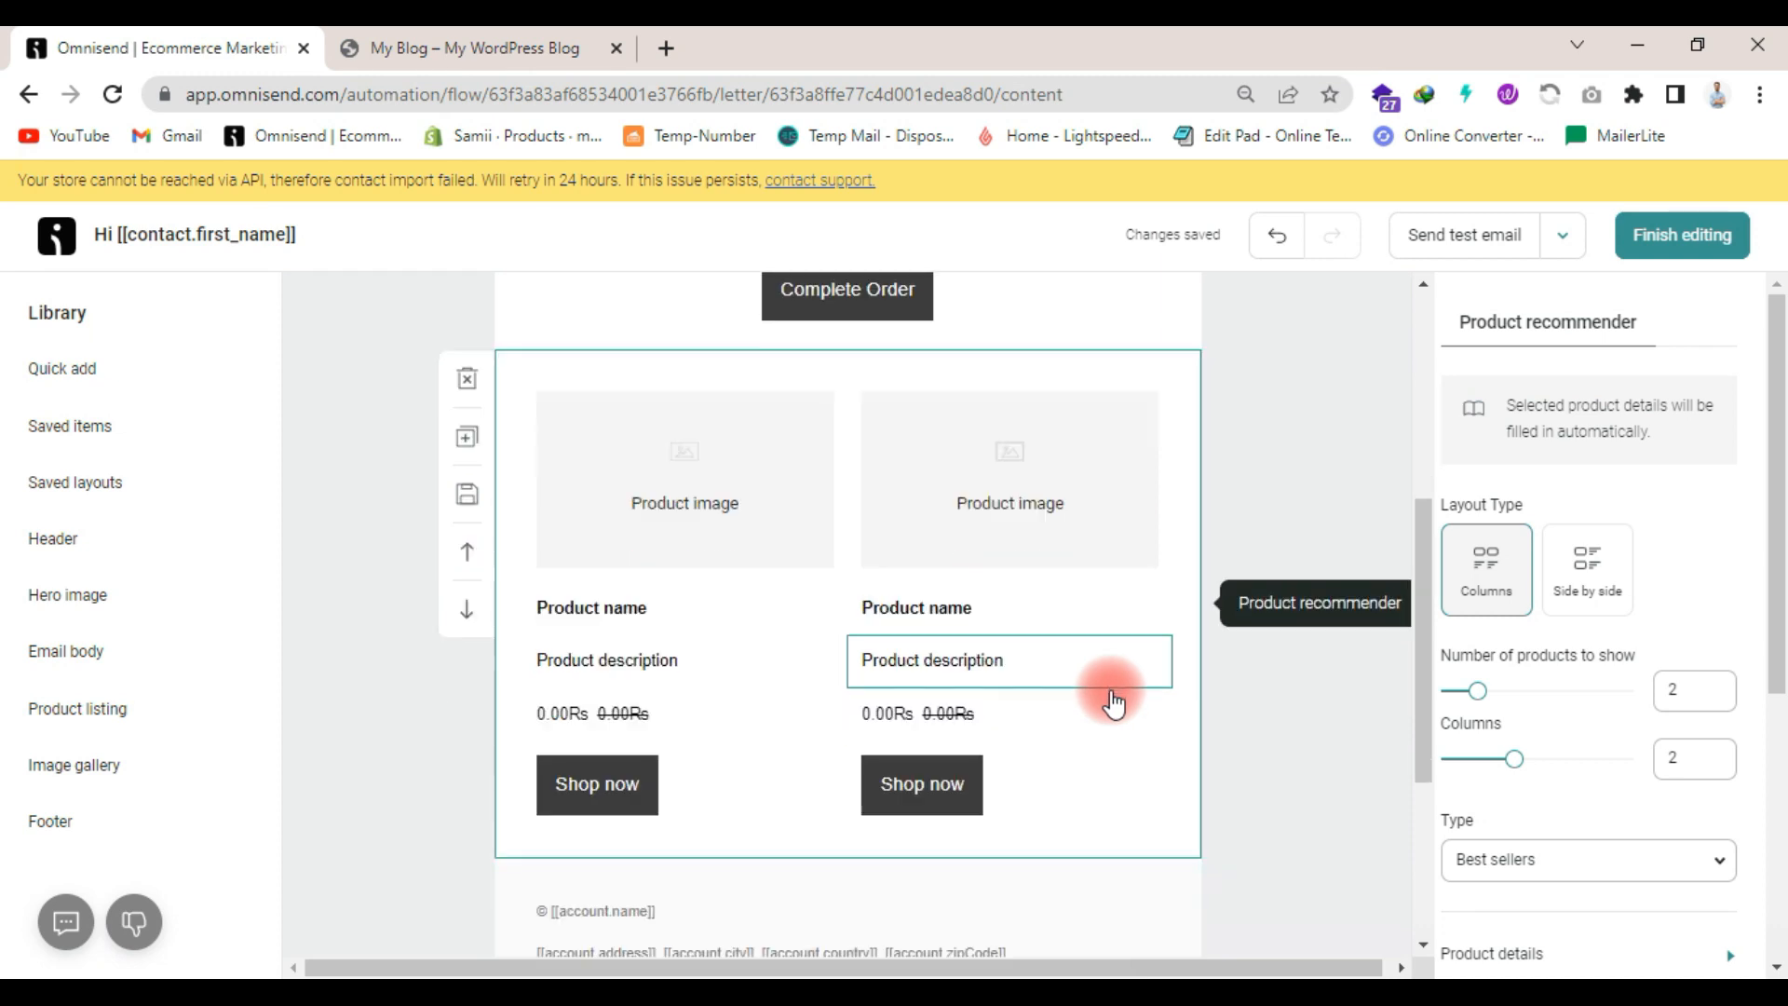
- Add an empty single-column layout with a text item between the product recommender and the footer
{"action": "left_click", "coordinate": [129, 384]}
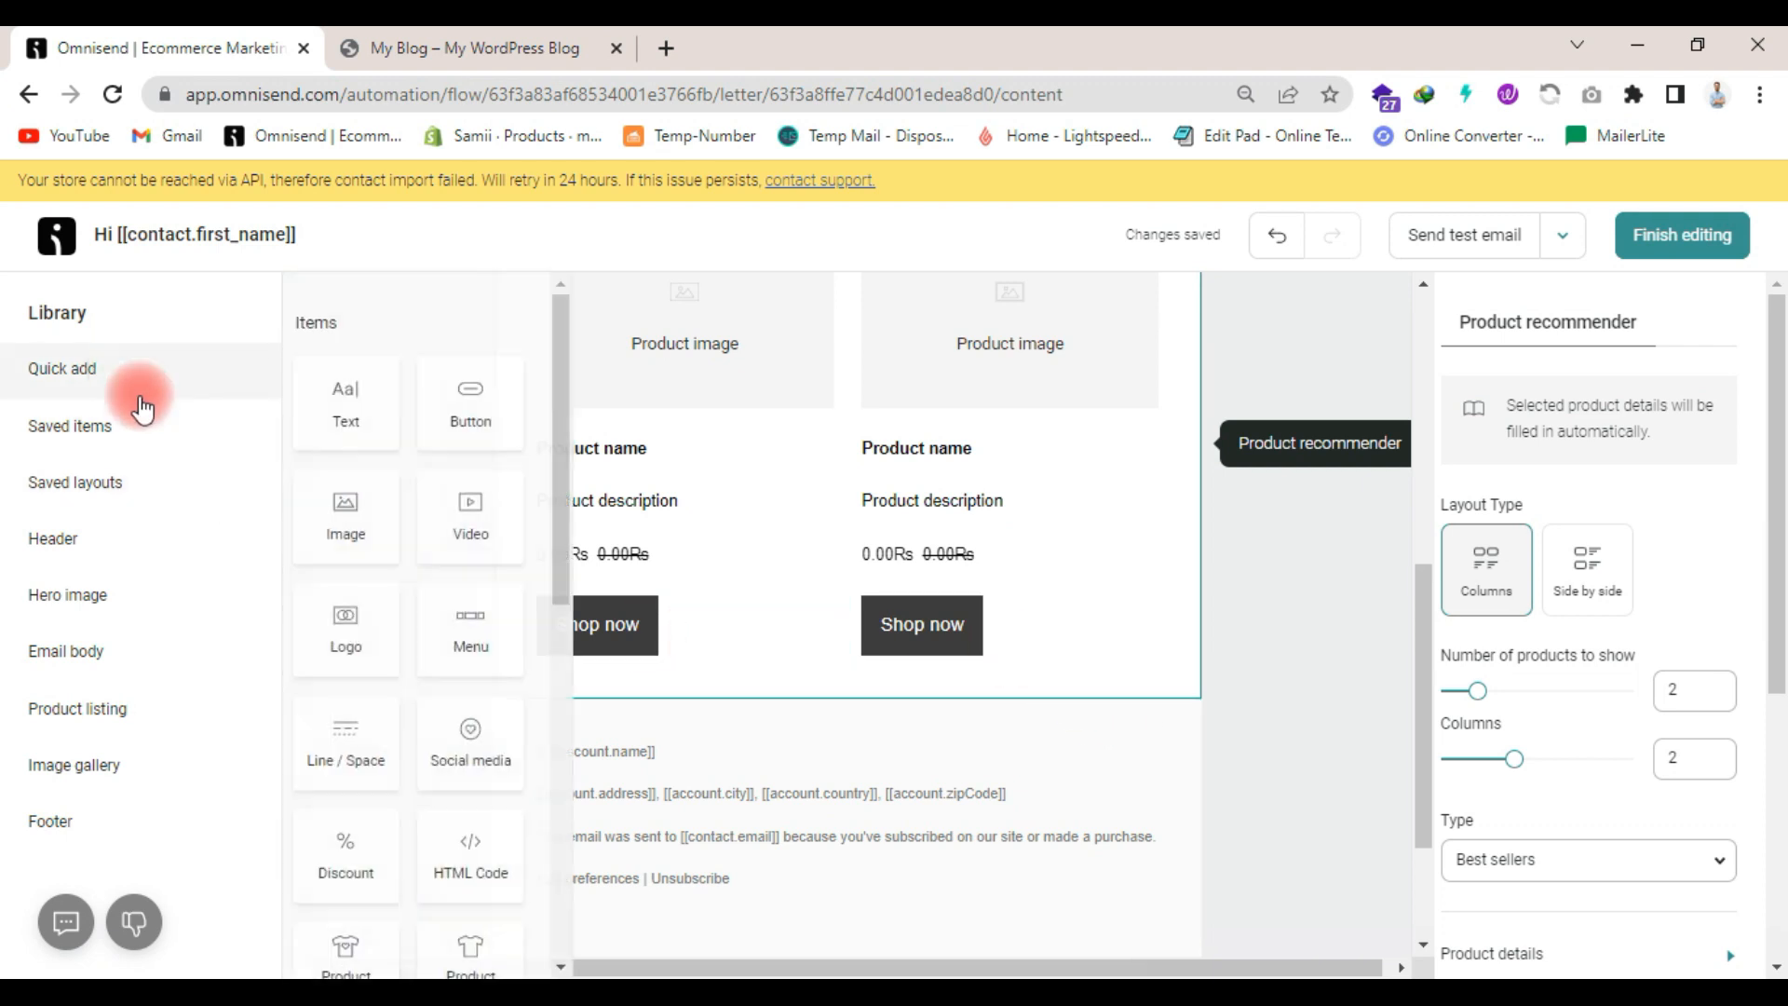
{"action": "scroll", "coordinate": [447, 577], "scroll_direction": "down", "scroll_amount": 5}
{"action": "left_click_drag", "start_coordinate": [517, 506], "coordinate": [751, 712]}
{"action": "left_click", "coordinate": [66, 368]}
{"action": "left_click_drag", "start_coordinate": [372, 403], "coordinate": [759, 796]}
- Replace the new text item's placeholder with "See you Soon" and "ELH" on a second line
{"action": "left_click", "coordinate": [713, 741]}
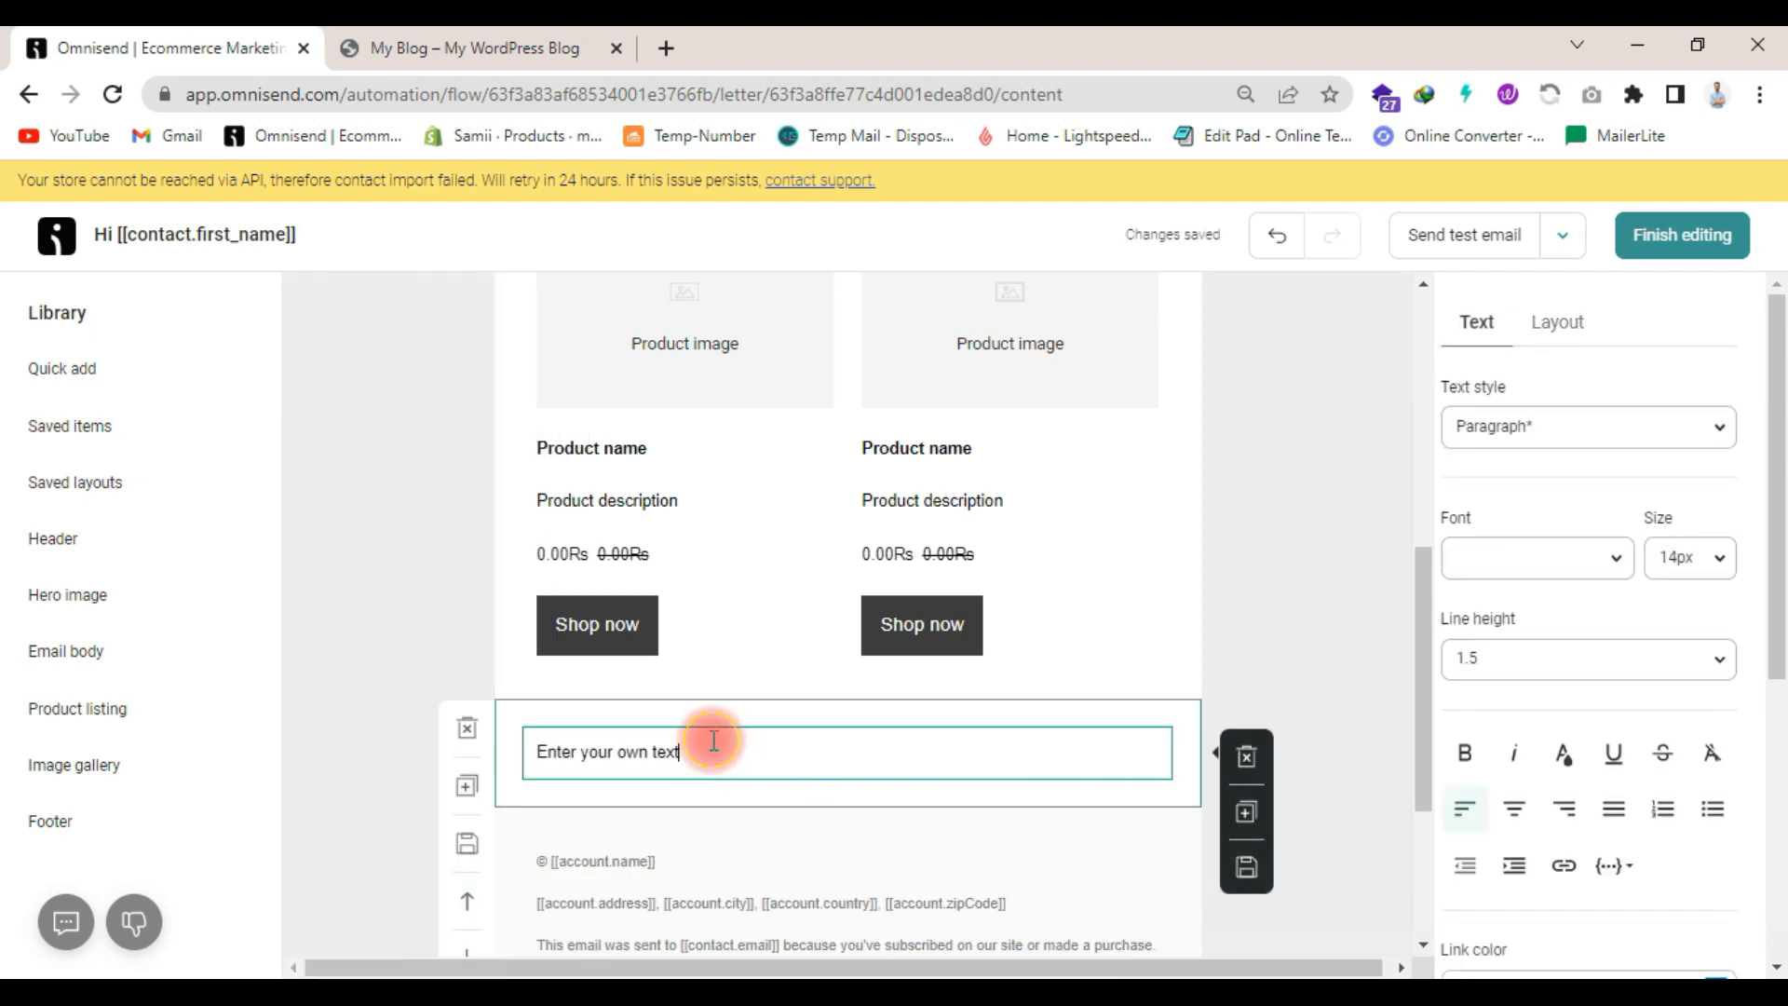
{"action": "triple_click", "coordinate": [713, 741]}
{"action": "type", "text": "See you Soon"}
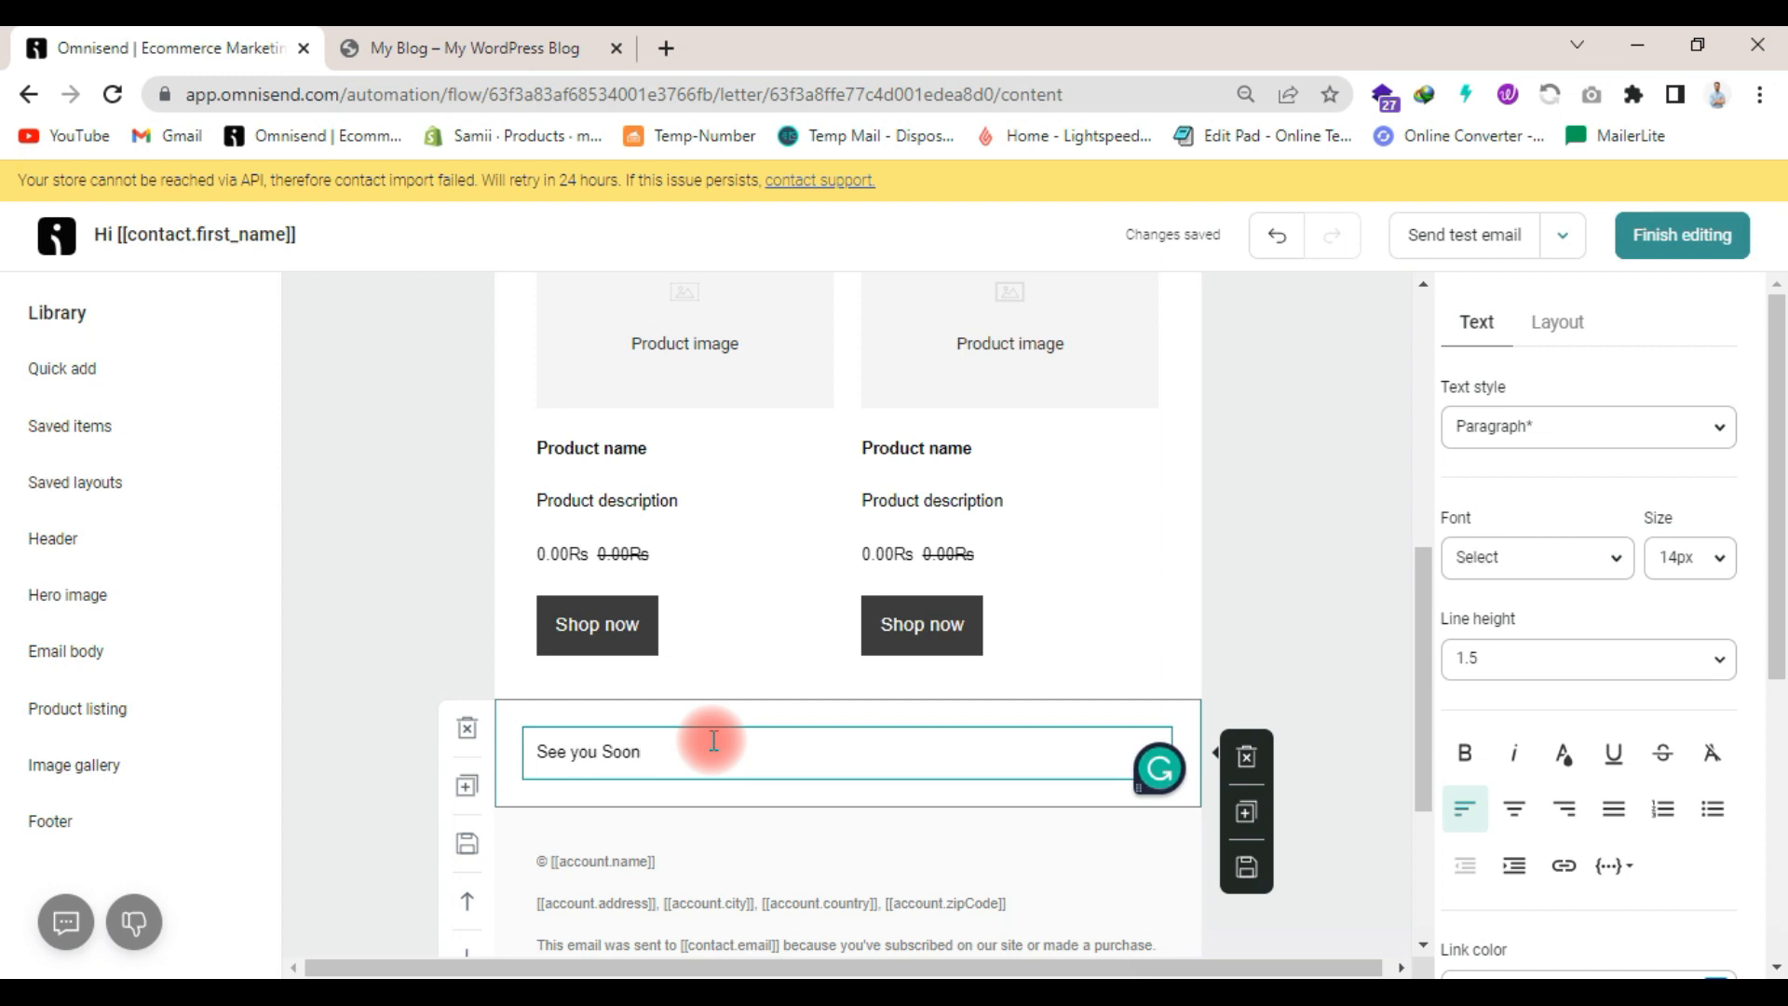
{"action": "key", "text": "Return"}
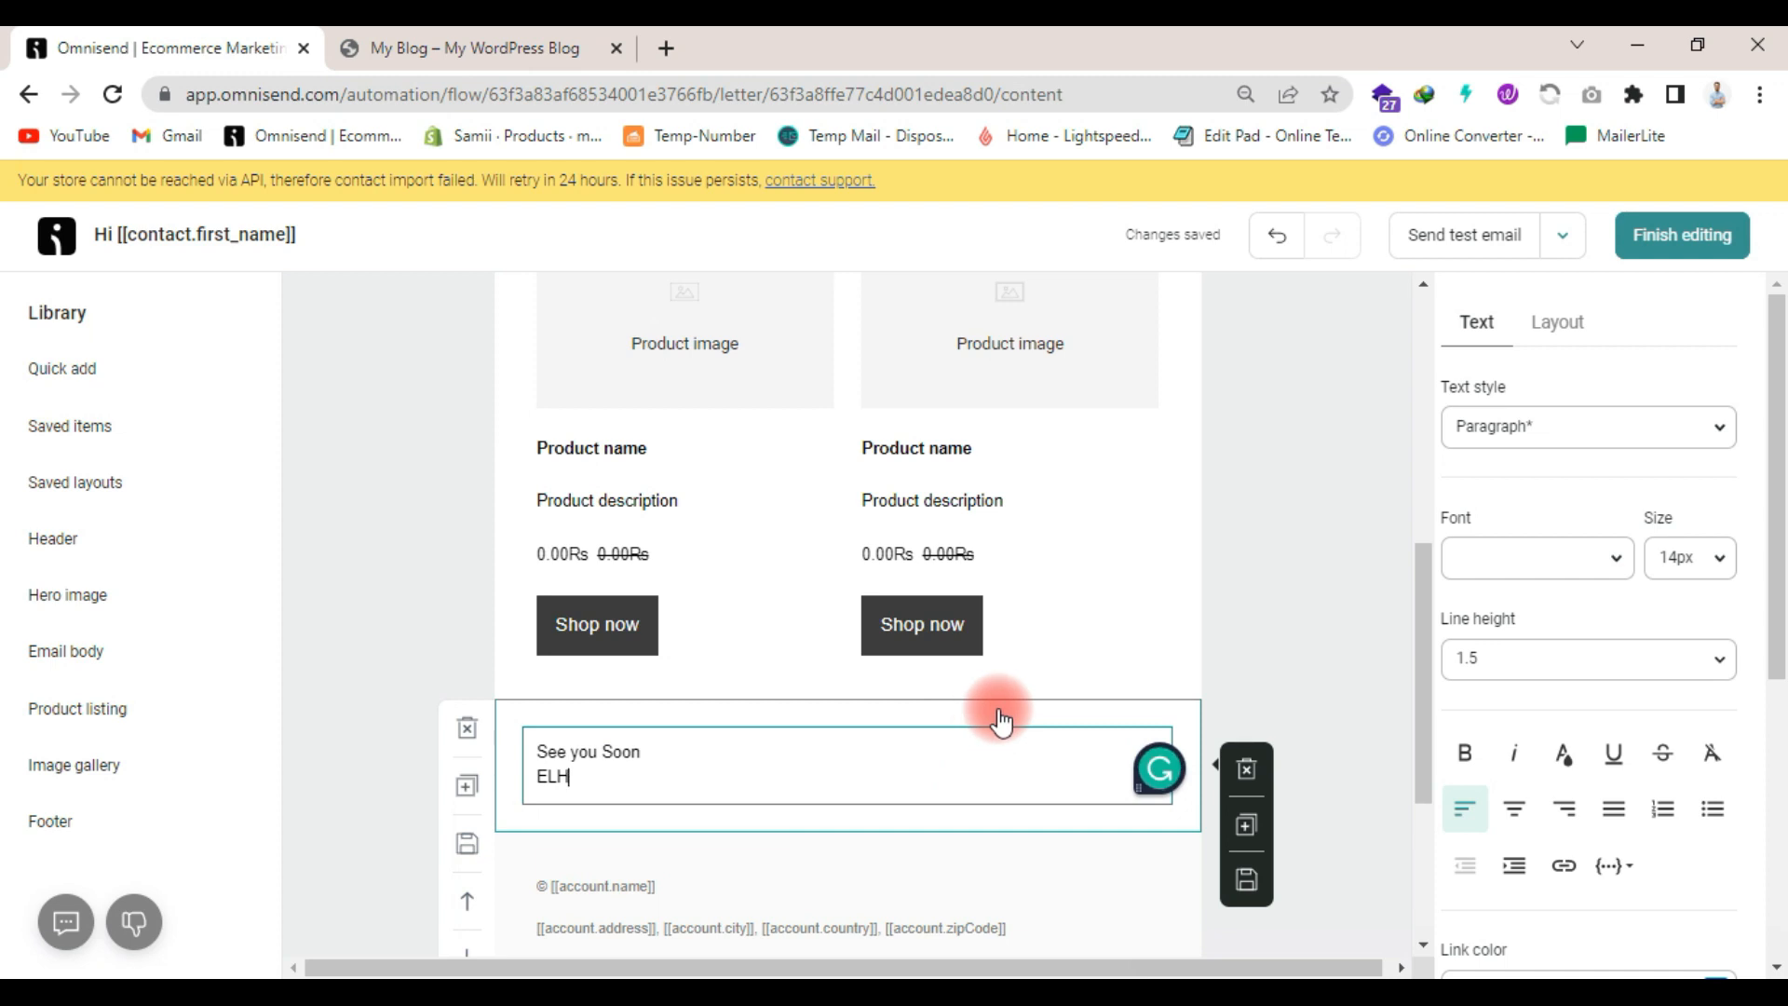
- Set the padding of the layout holding the closing text to 12 px on all four sides
{"action": "left_click", "coordinate": [1001, 720]}
{"action": "scroll", "coordinate": [1564, 693], "scroll_direction": "down", "scroll_amount": 3}
{"action": "left_click", "coordinate": [1599, 698]}
{"action": "double_click", "coordinate": [1599, 699]}
{"action": "type", "text": "12"}
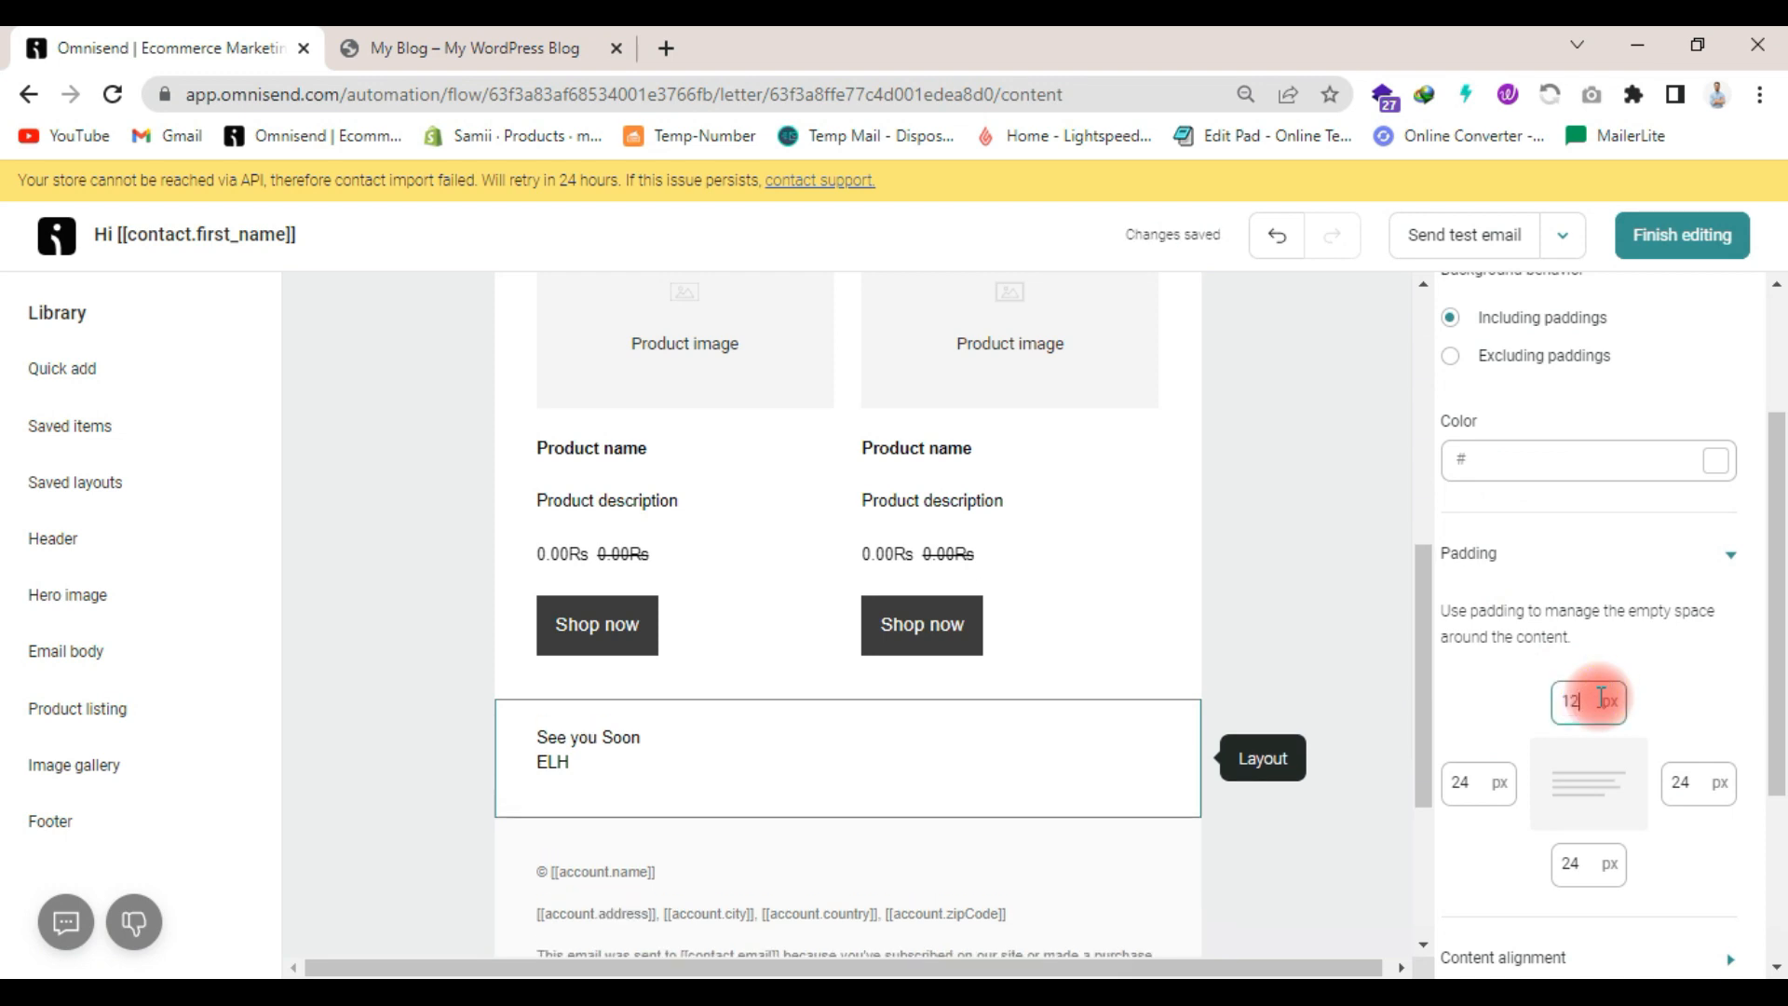
{"action": "double_click", "coordinate": [1479, 781]}
{"action": "type", "text": "12"}
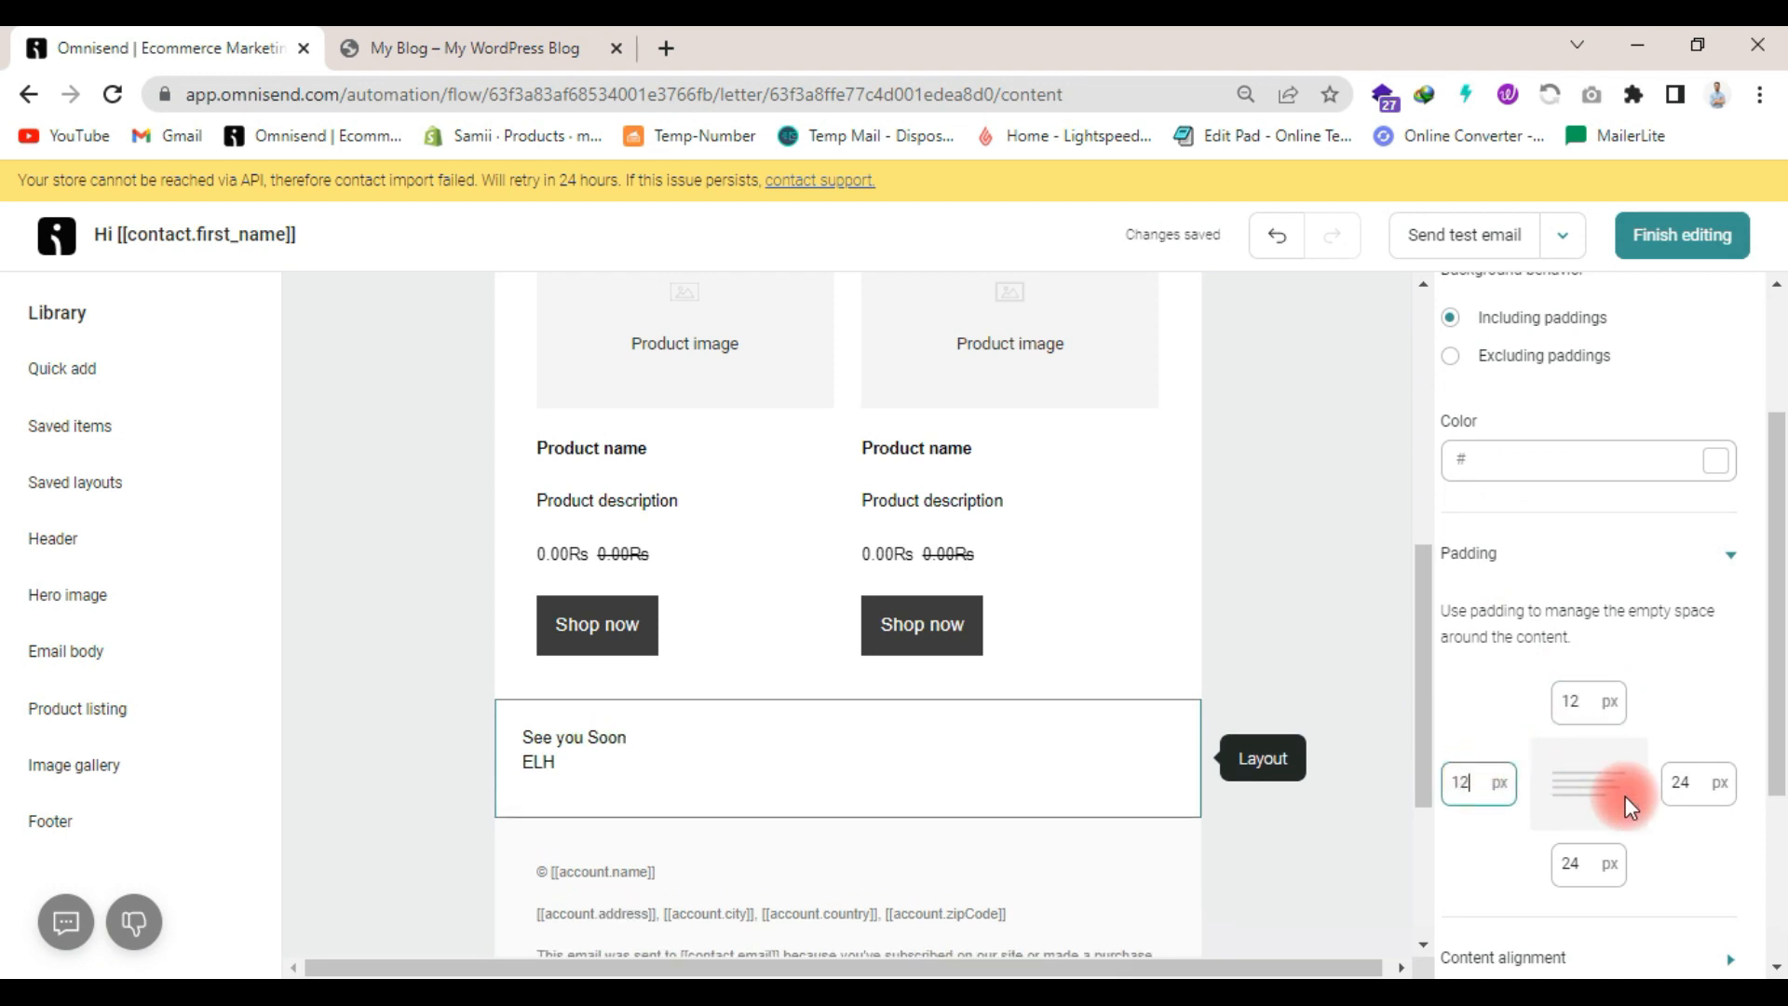
{"action": "left_click", "coordinate": [1687, 792]}
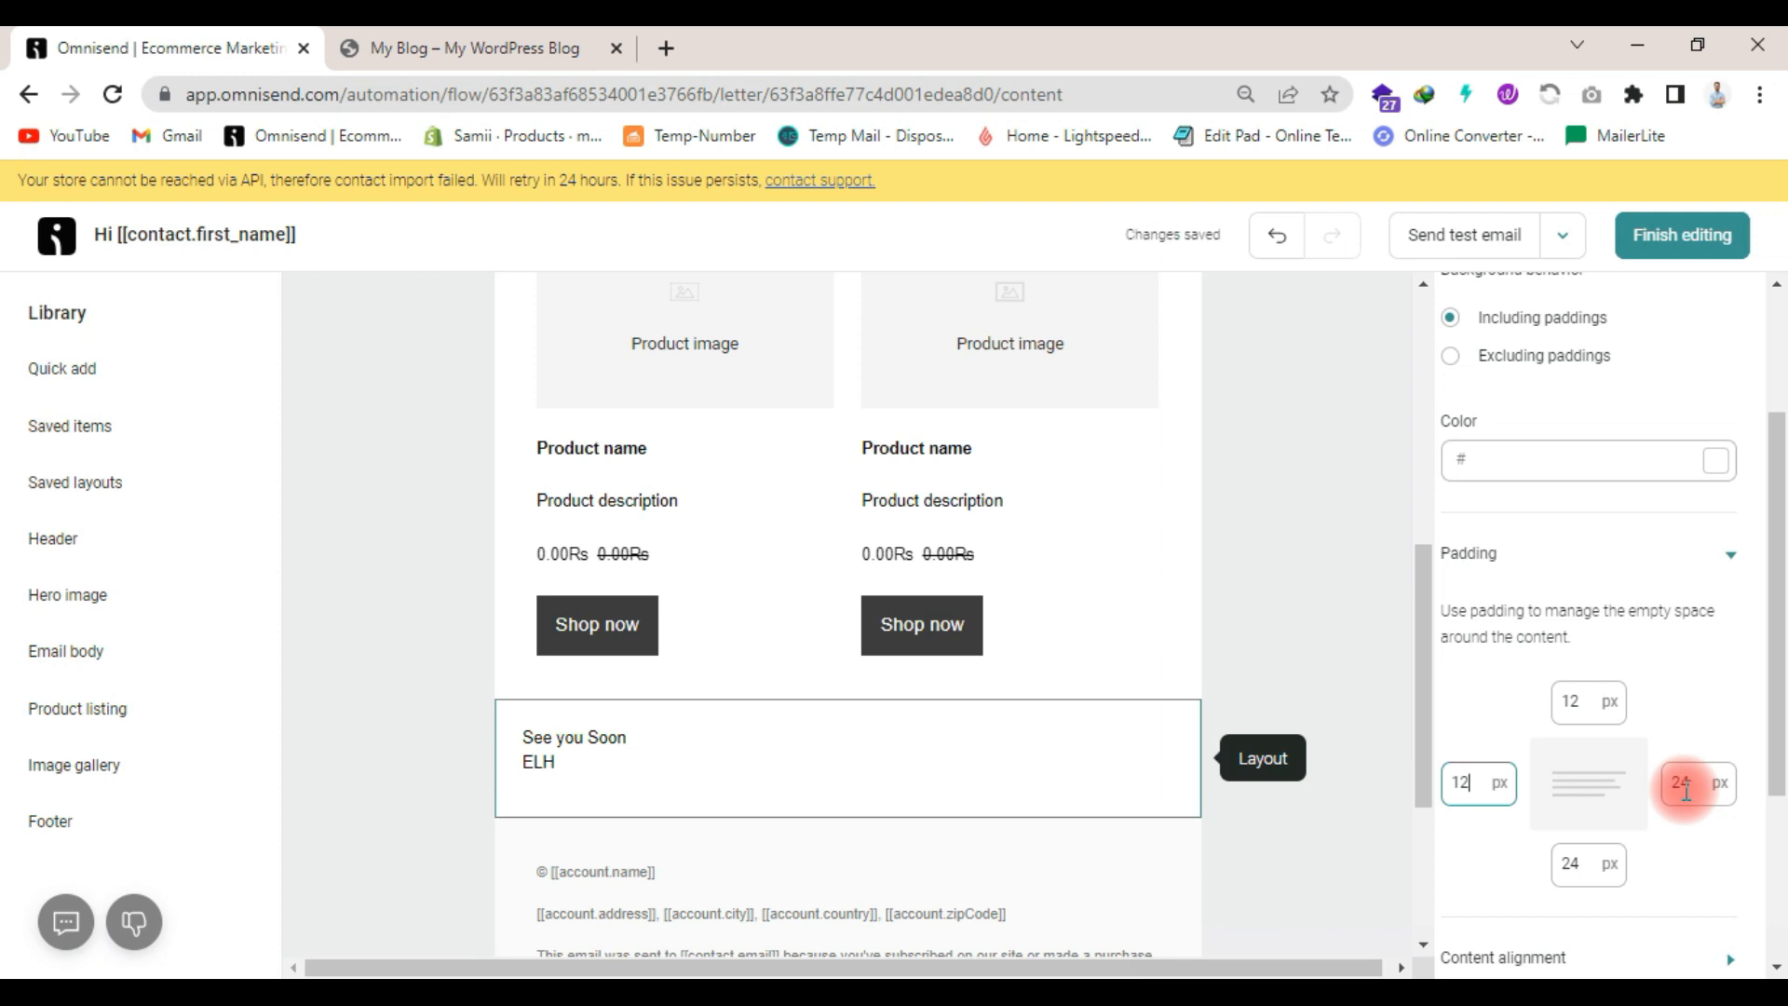
{"action": "left_click", "coordinate": [1686, 789]}
{"action": "type", "text": "12"}
{"action": "left_click", "coordinate": [1581, 859]}
{"action": "type", "text": "12"}
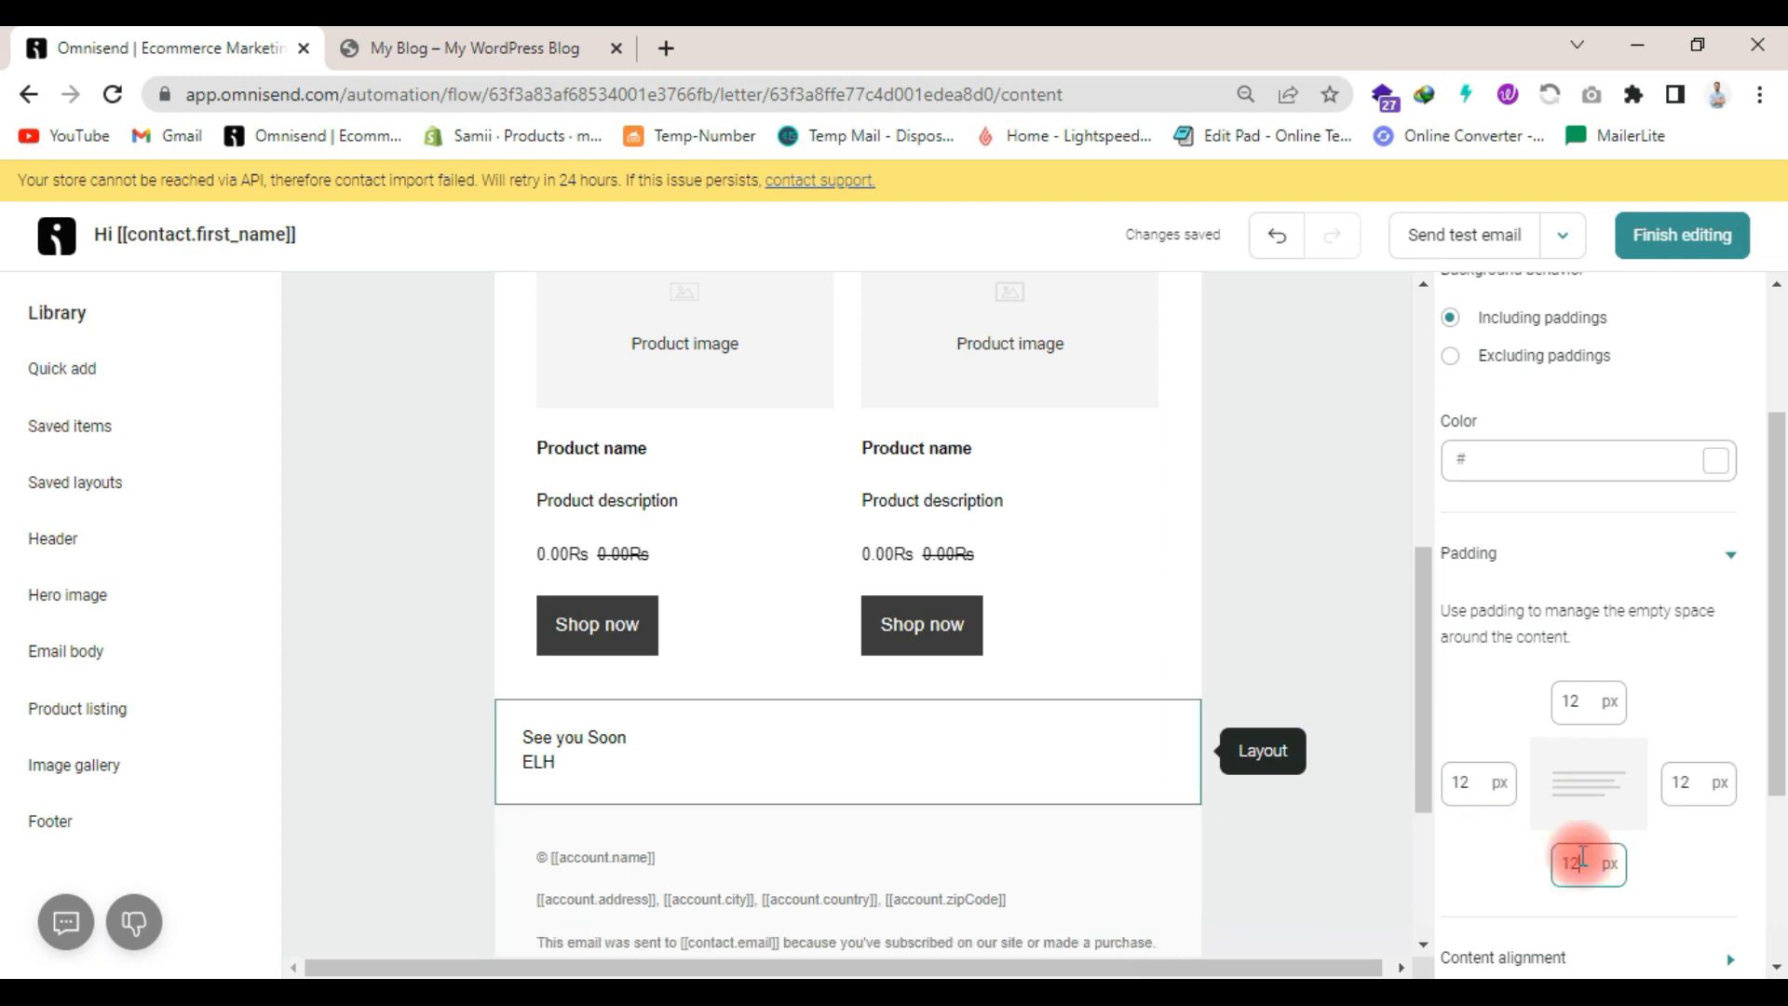
{"action": "left_click", "coordinate": [997, 793]}
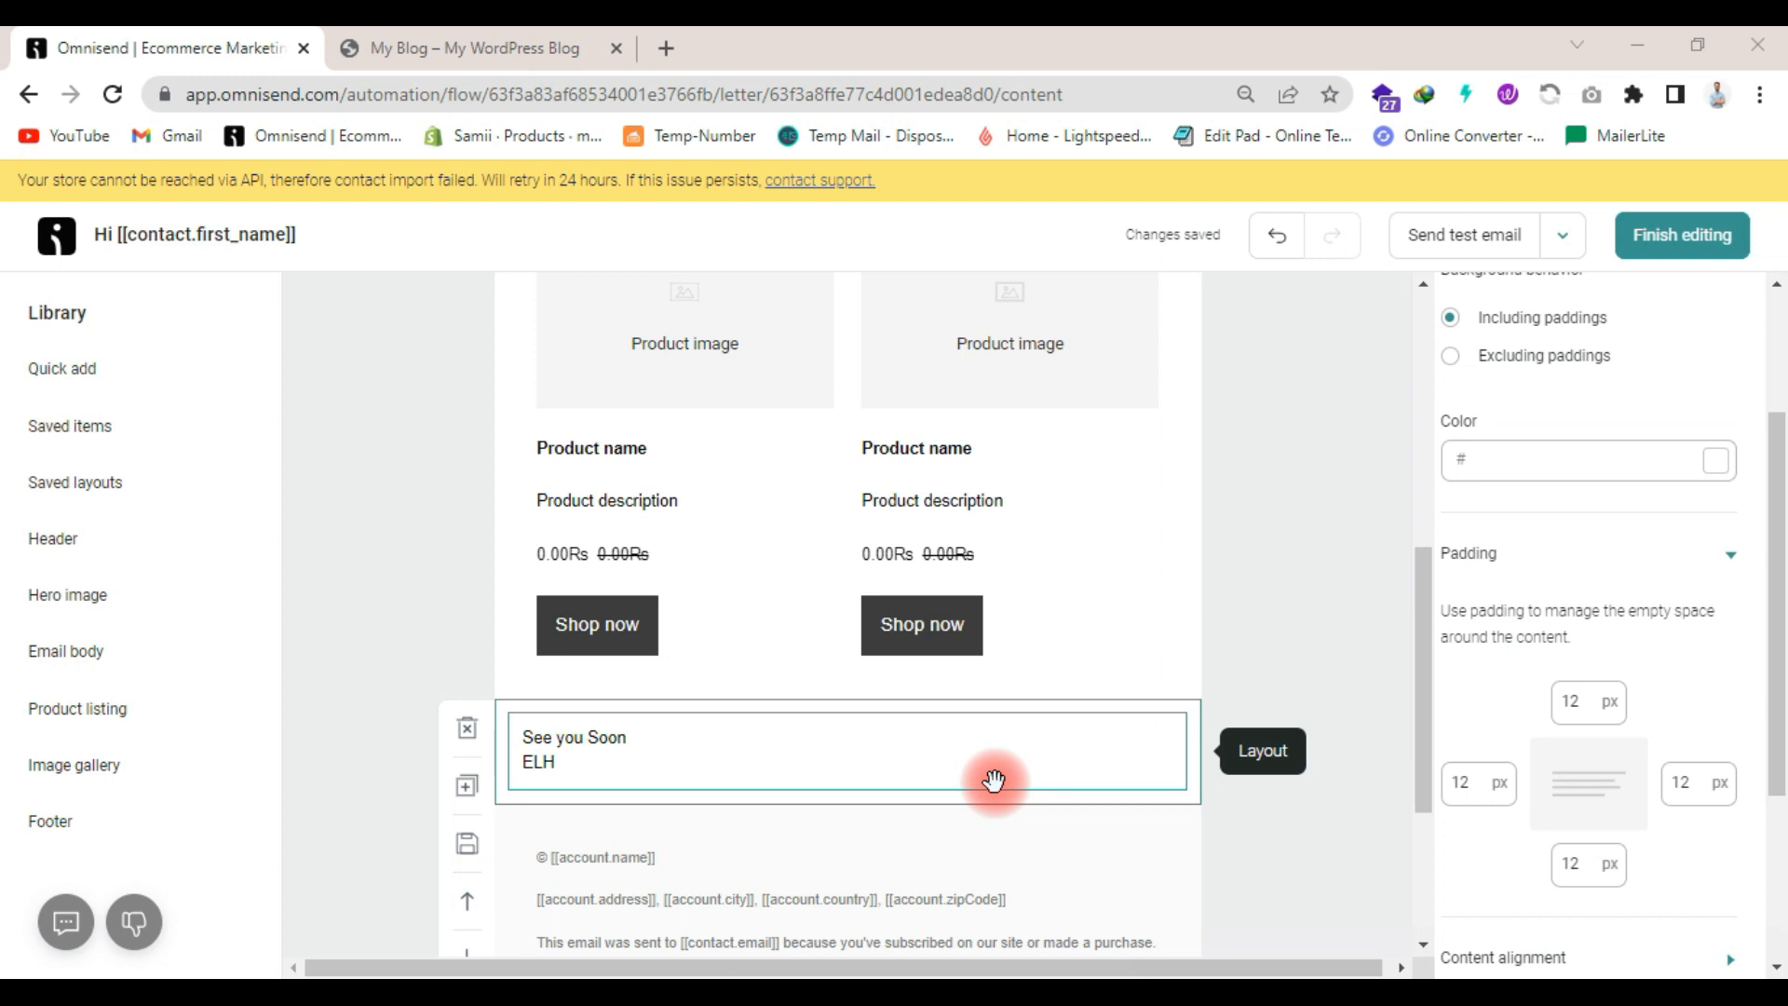
- Add a social media item at the start of the footer, above the account name text
{"action": "scroll", "coordinate": [993, 781], "scroll_direction": "down", "scroll_amount": 3}
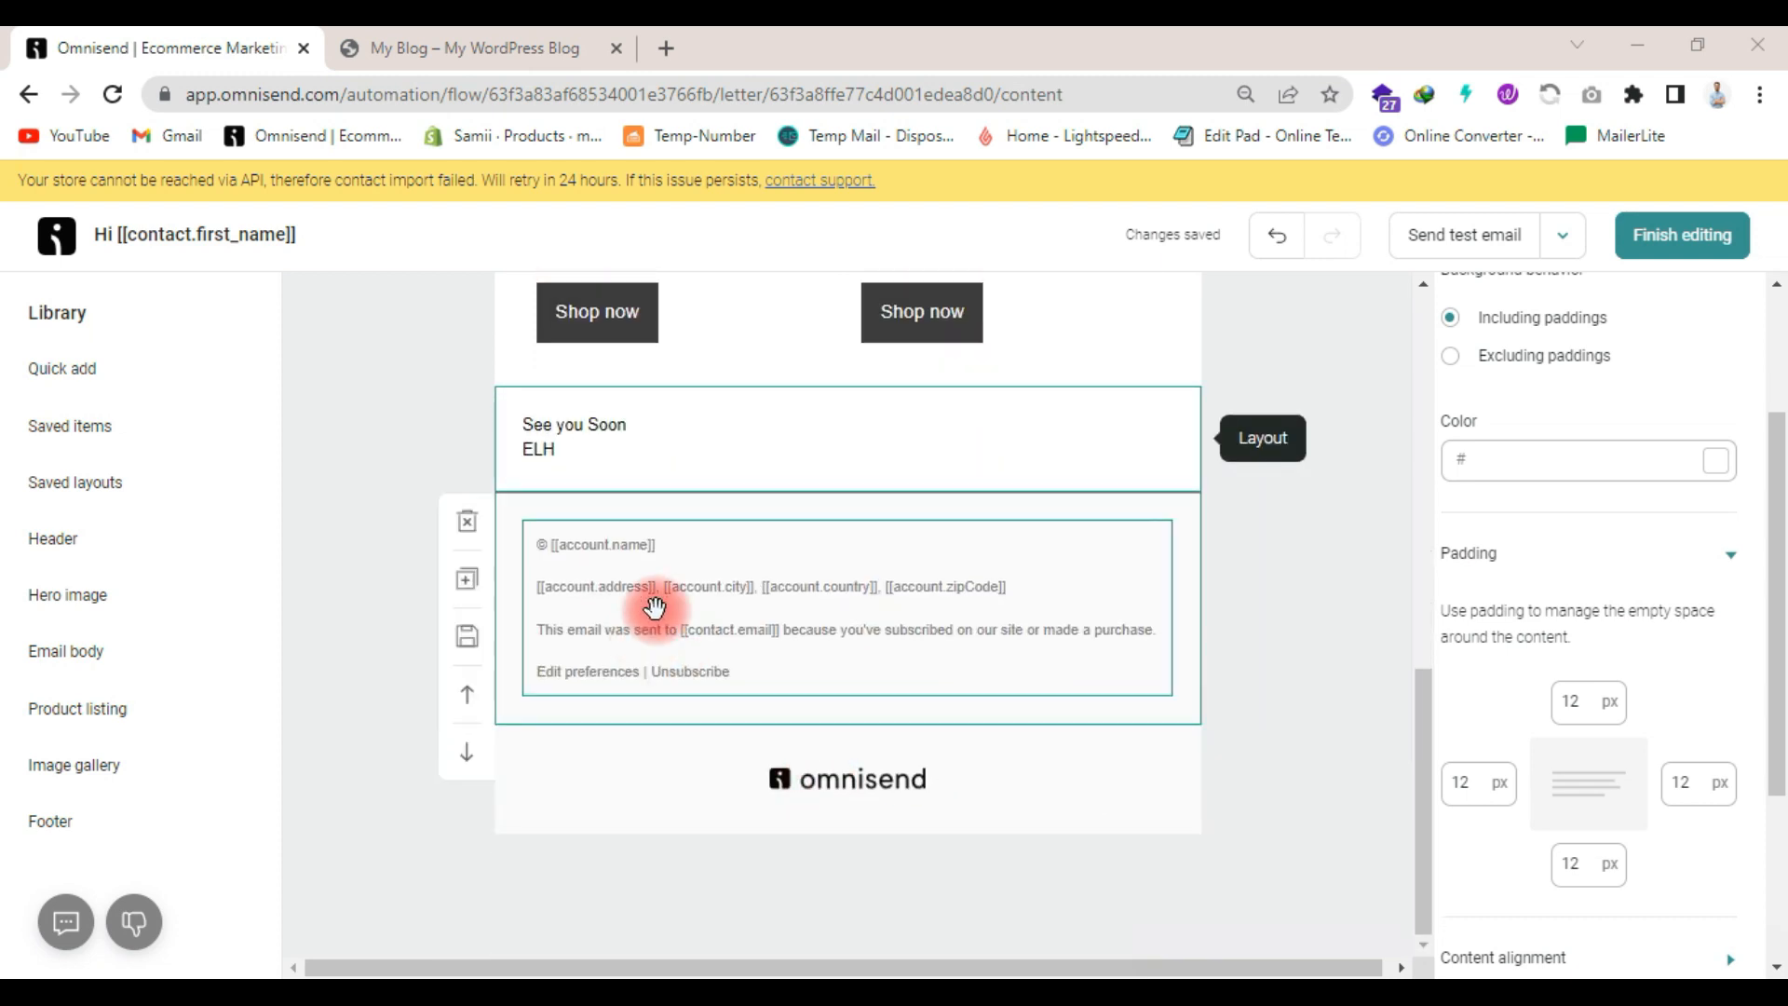
{"action": "left_click", "coordinate": [112, 367]}
{"action": "scroll", "coordinate": [373, 615], "scroll_direction": "down", "scroll_amount": 2}
{"action": "left_click_drag", "start_coordinate": [447, 538], "coordinate": [830, 523]}
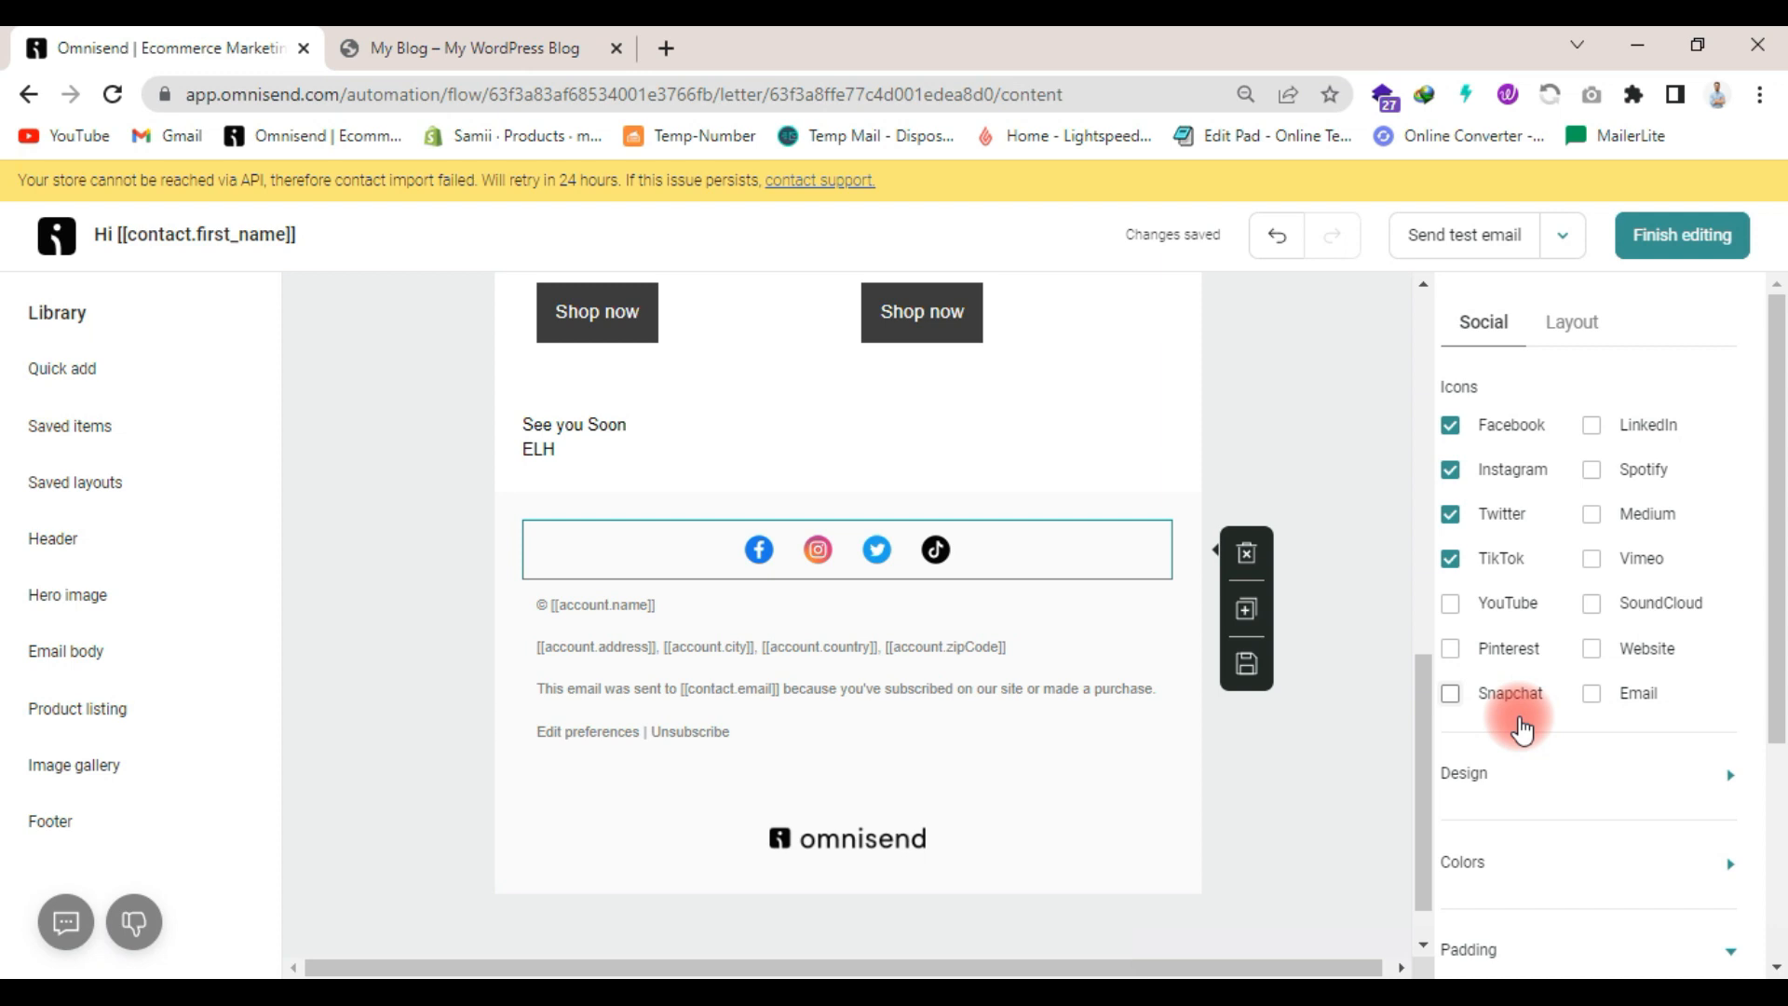
- Center-align all of the footer text and choose the Georgia font
{"action": "left_click", "coordinate": [1012, 664]}
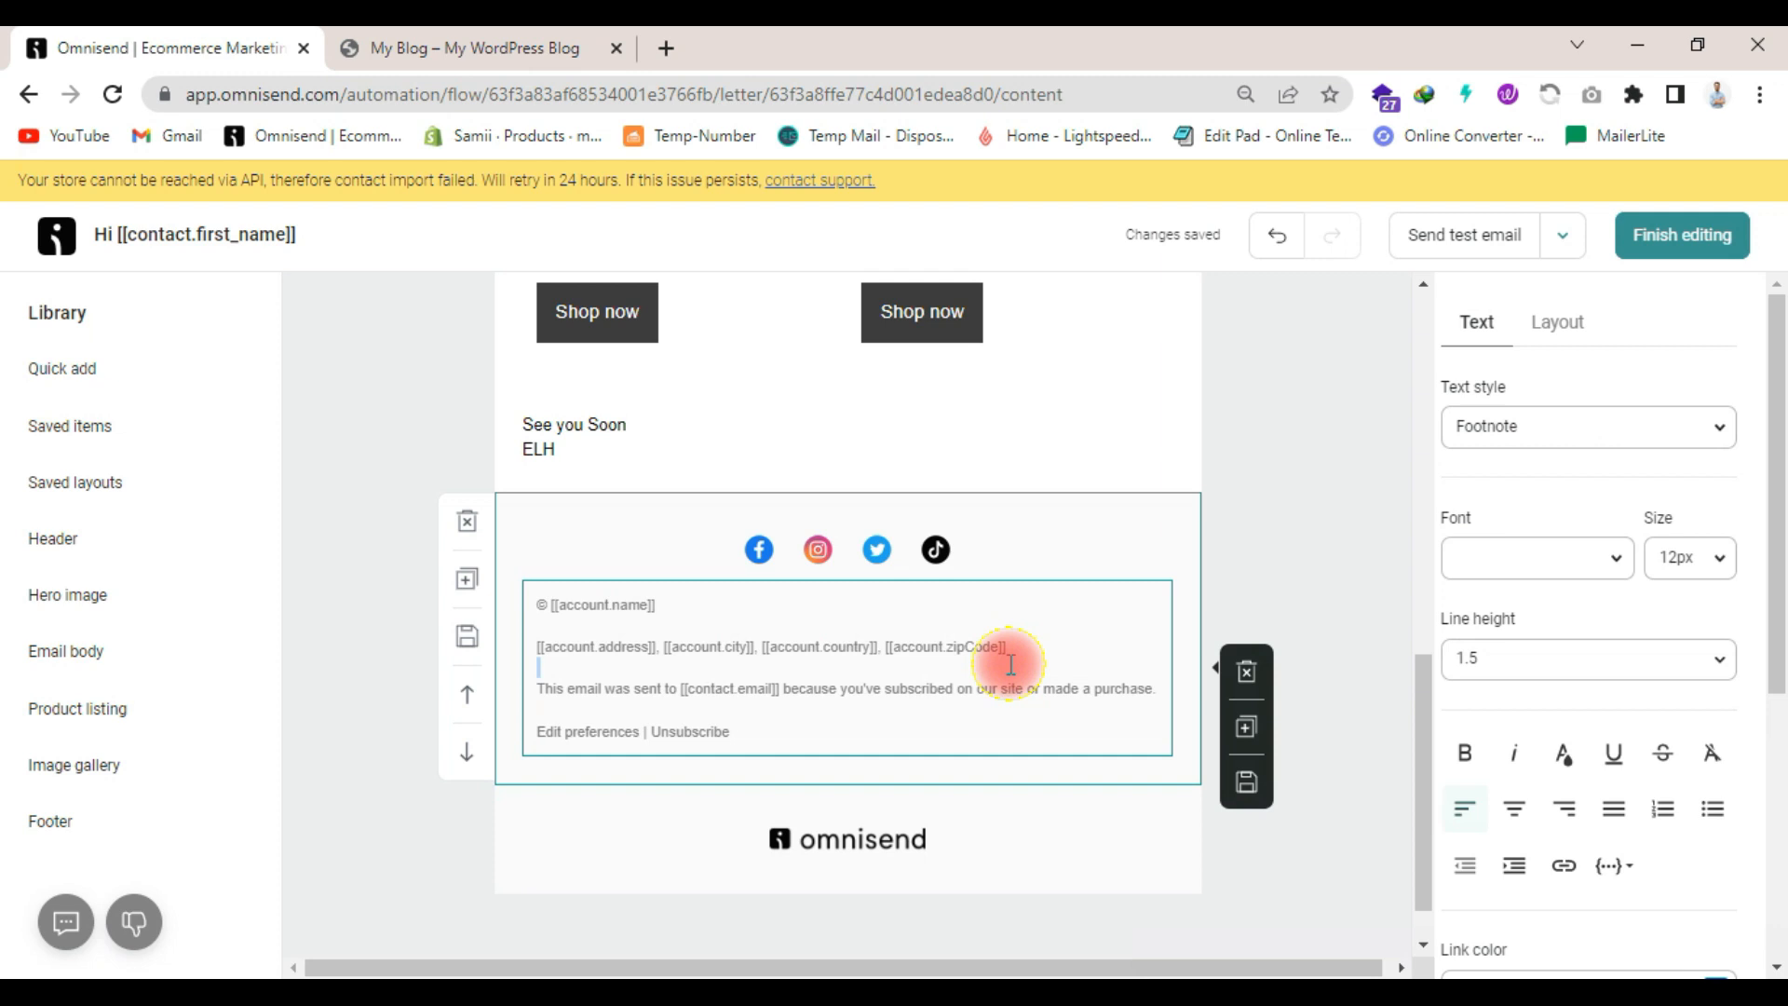
{"action": "key", "text": "ctrl+a"}
{"action": "left_click", "coordinate": [1514, 809]}
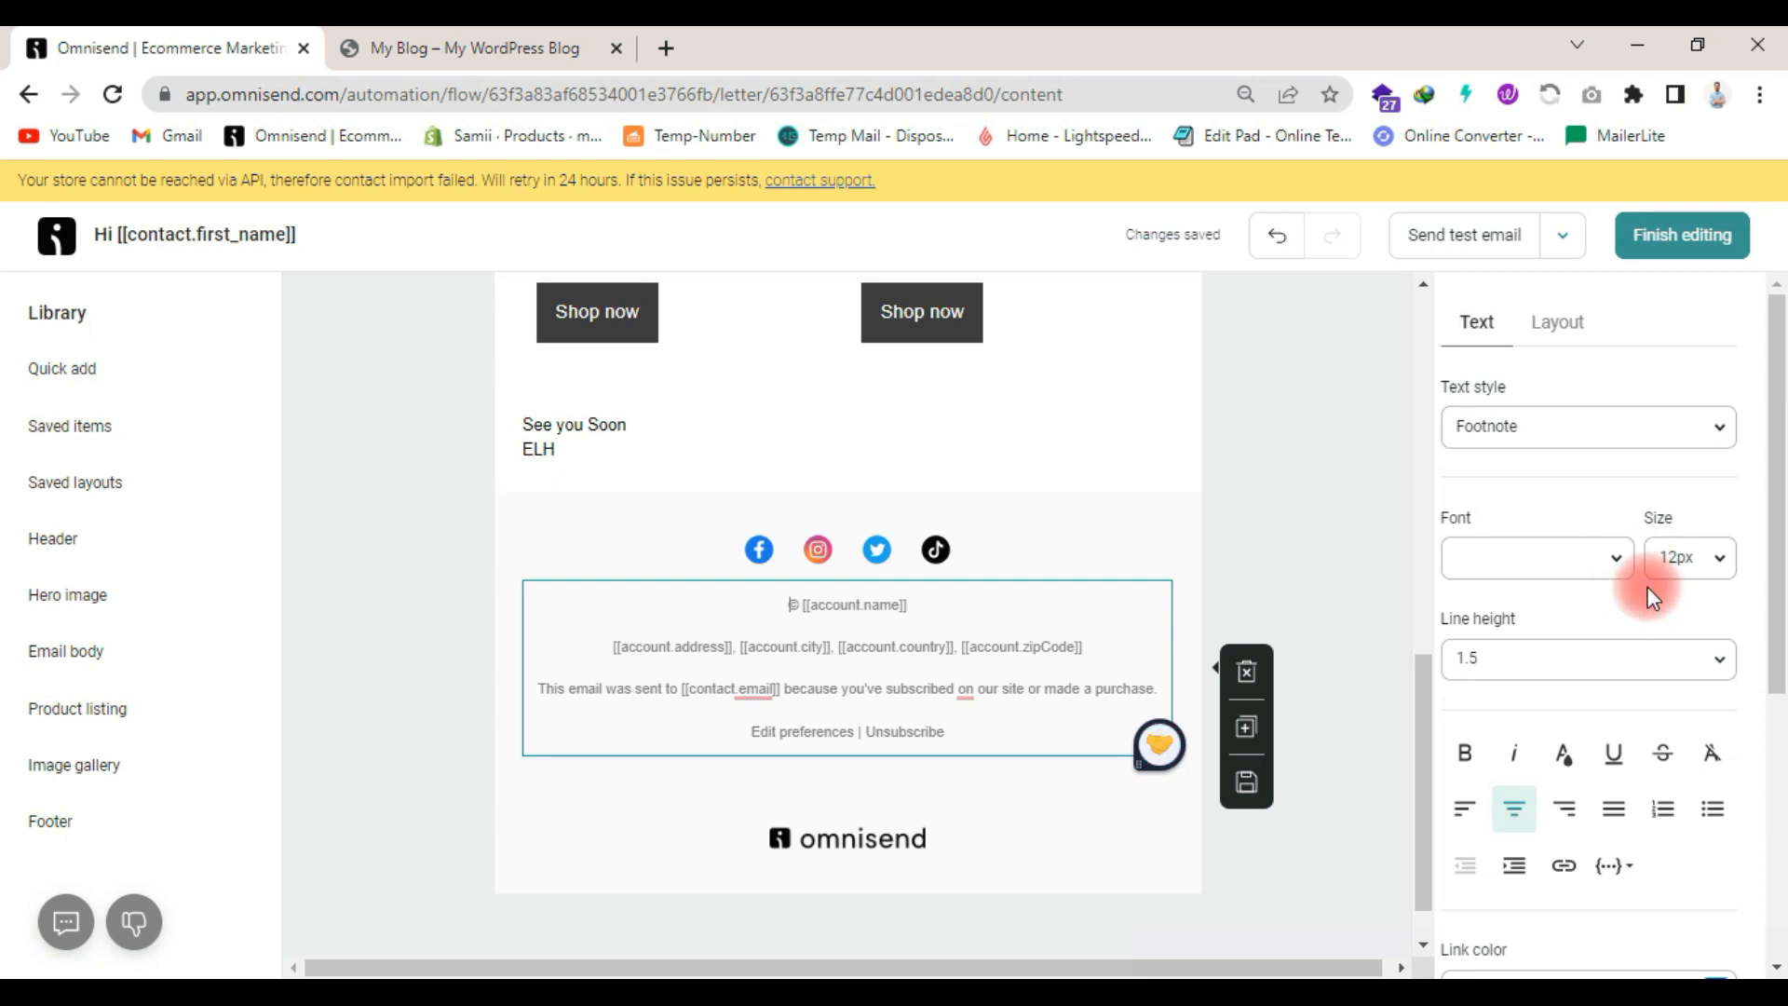
{"action": "left_click", "coordinate": [1531, 556]}
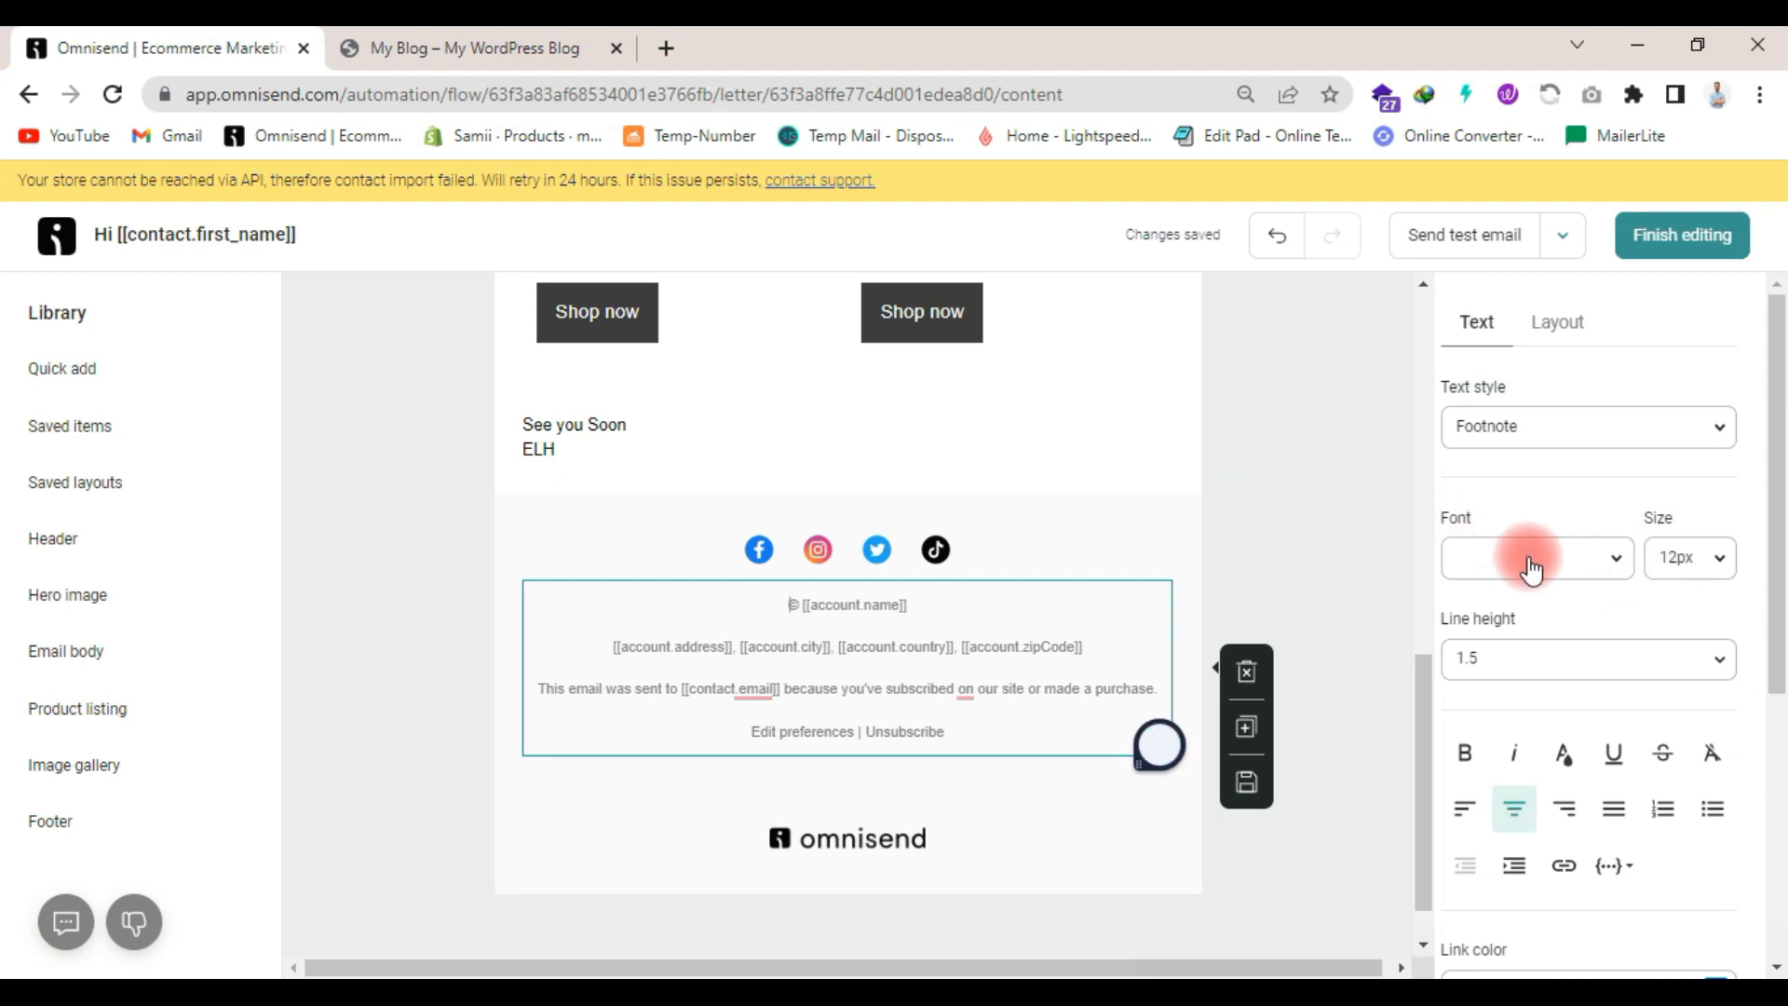
{"action": "left_click", "coordinate": [1518, 810]}
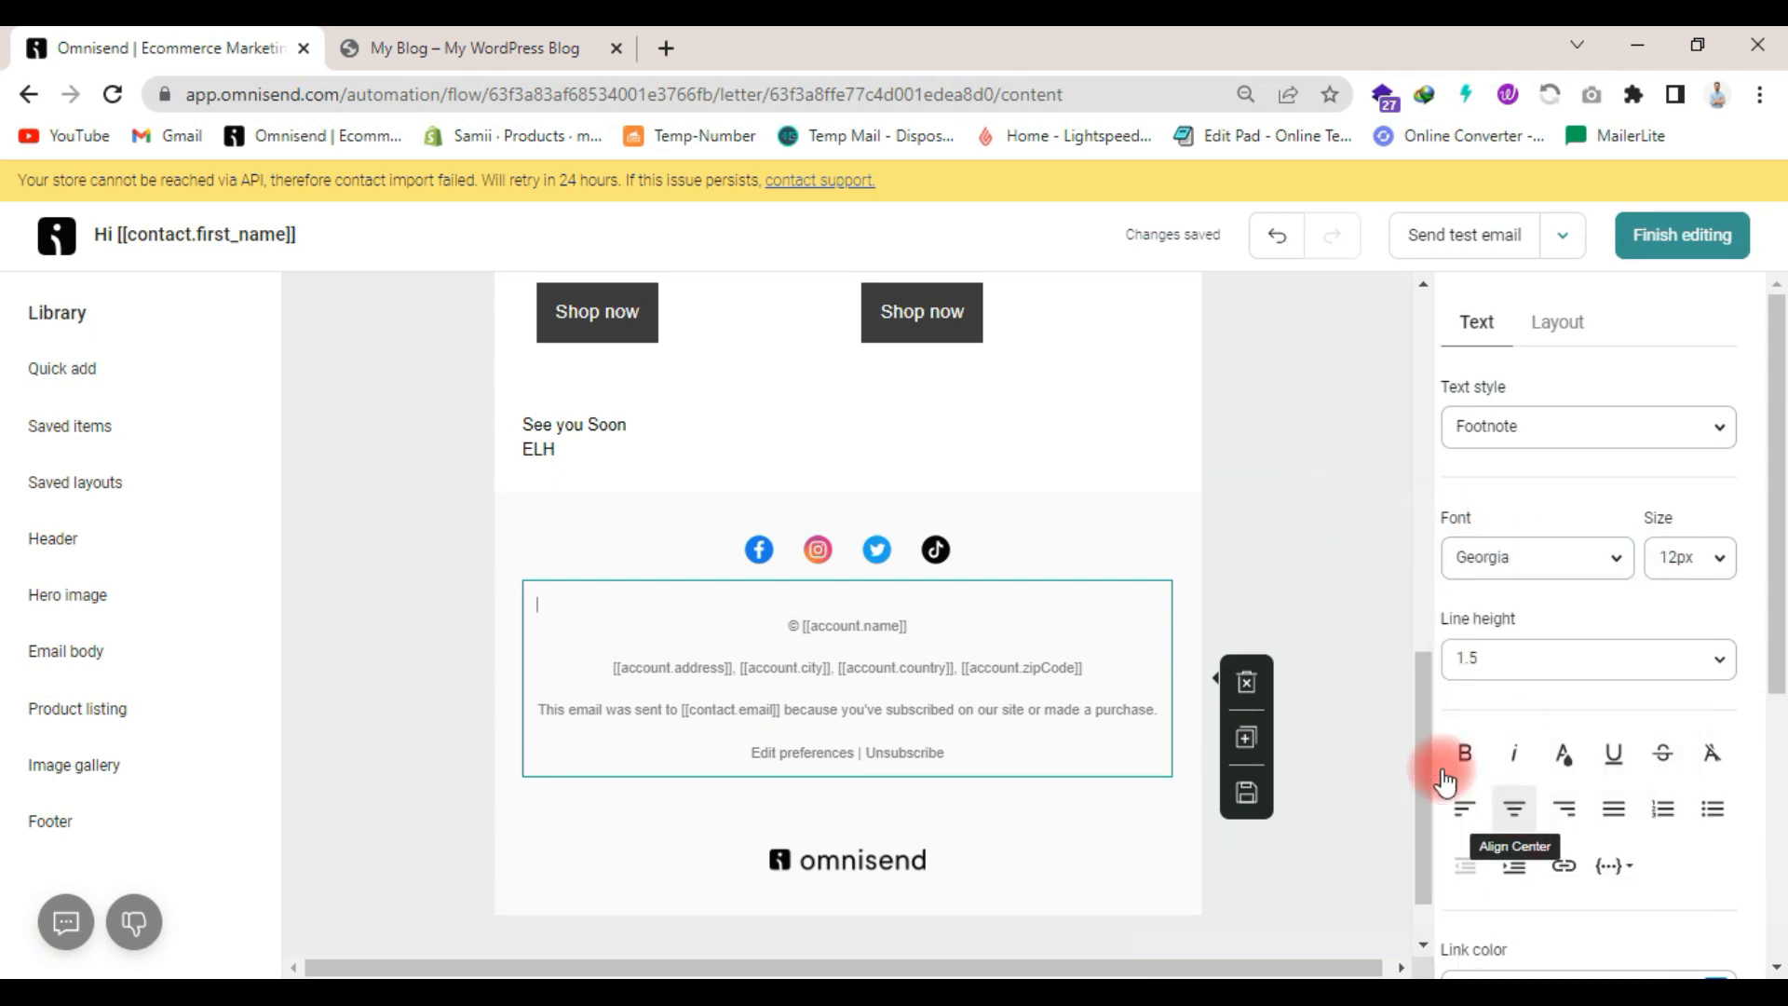
- Review the whole email design, finish editing it and return to the automation workflow
{"action": "scroll", "coordinate": [1309, 568], "scroll_direction": "up", "scroll_amount": 10}
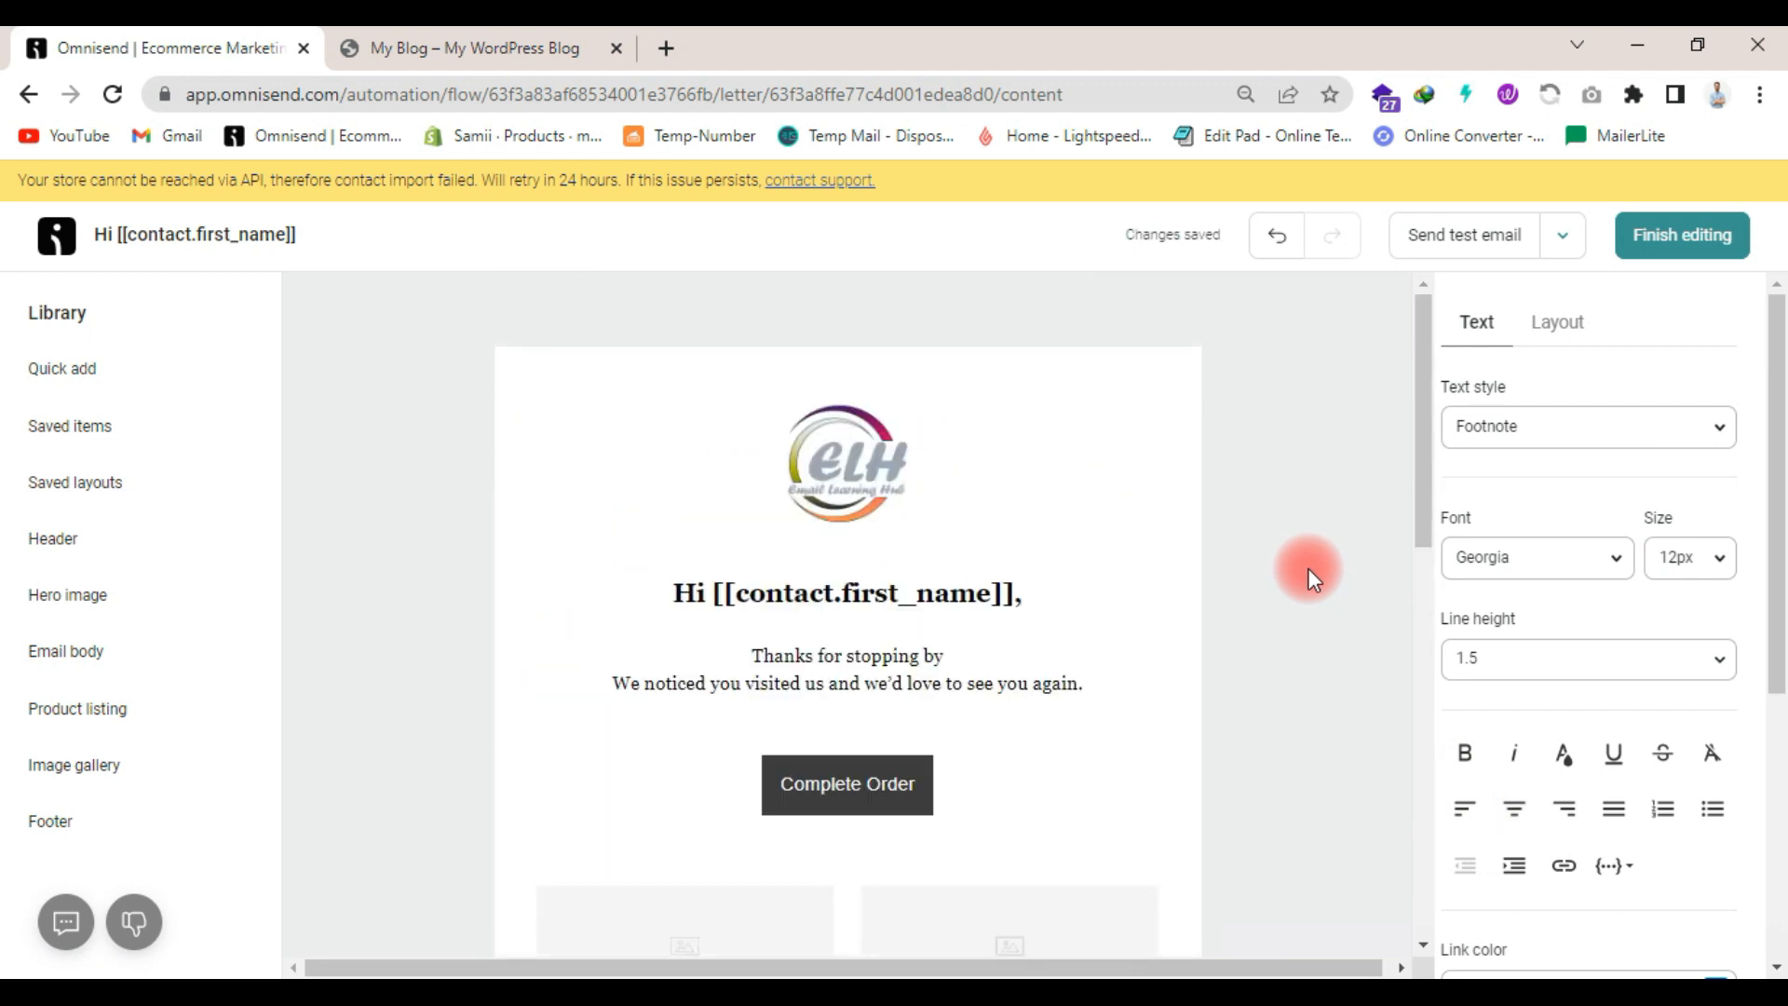
{"action": "scroll", "coordinate": [1309, 569], "scroll_direction": "down", "scroll_amount": 5}
{"action": "scroll", "coordinate": [1309, 568], "scroll_direction": "up", "scroll_amount": 5}
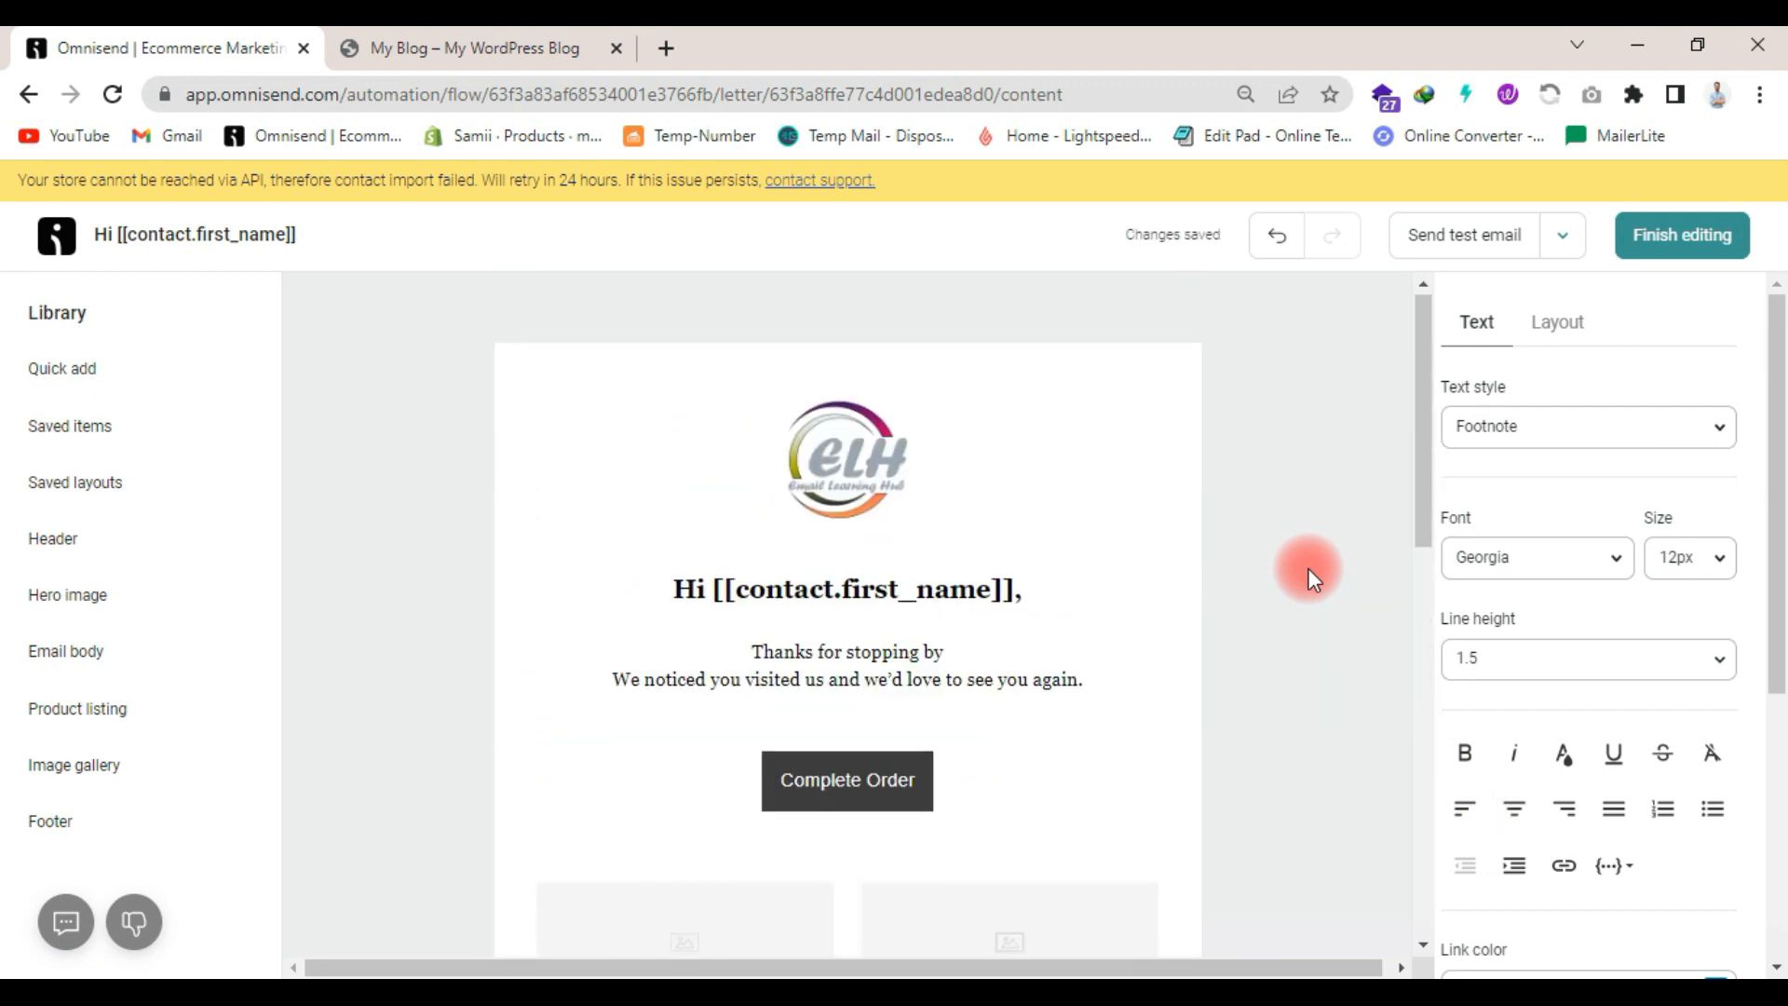
{"action": "scroll", "coordinate": [1309, 569], "scroll_direction": "down", "scroll_amount": 3}
{"action": "scroll", "coordinate": [1309, 568], "scroll_direction": "up", "scroll_amount": 3}
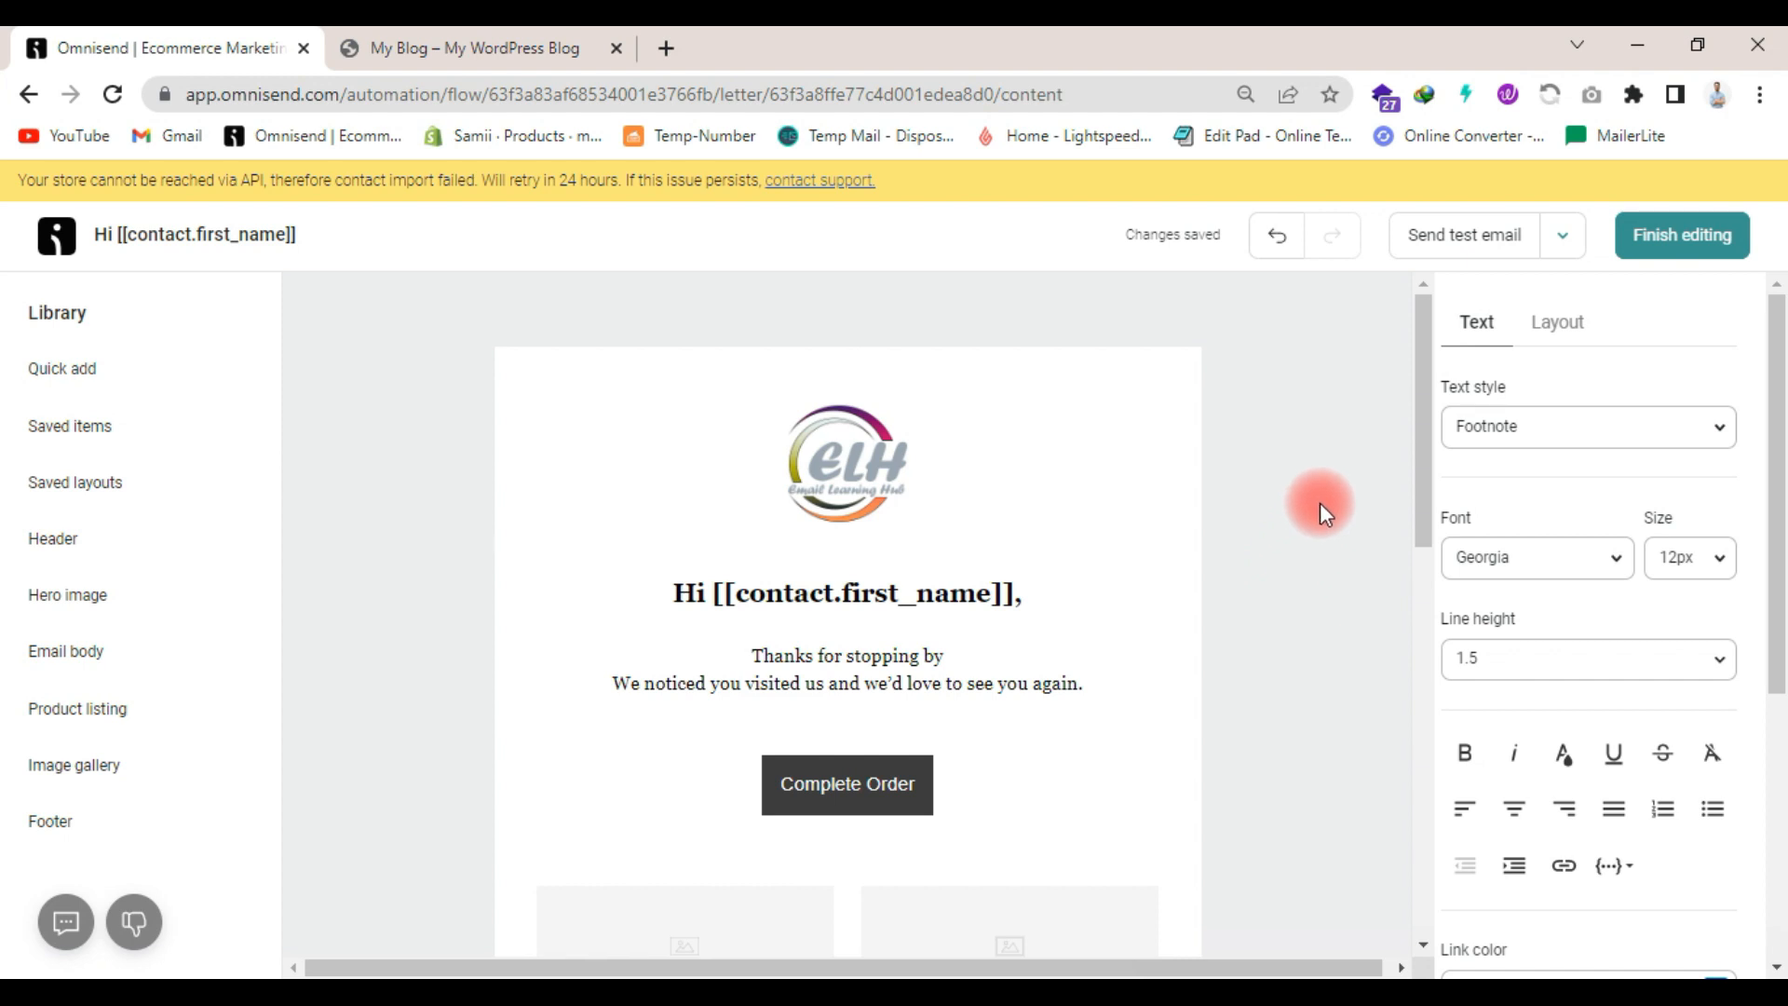
{"action": "left_click", "coordinate": [1511, 312]}
{"action": "left_click", "coordinate": [1649, 244]}
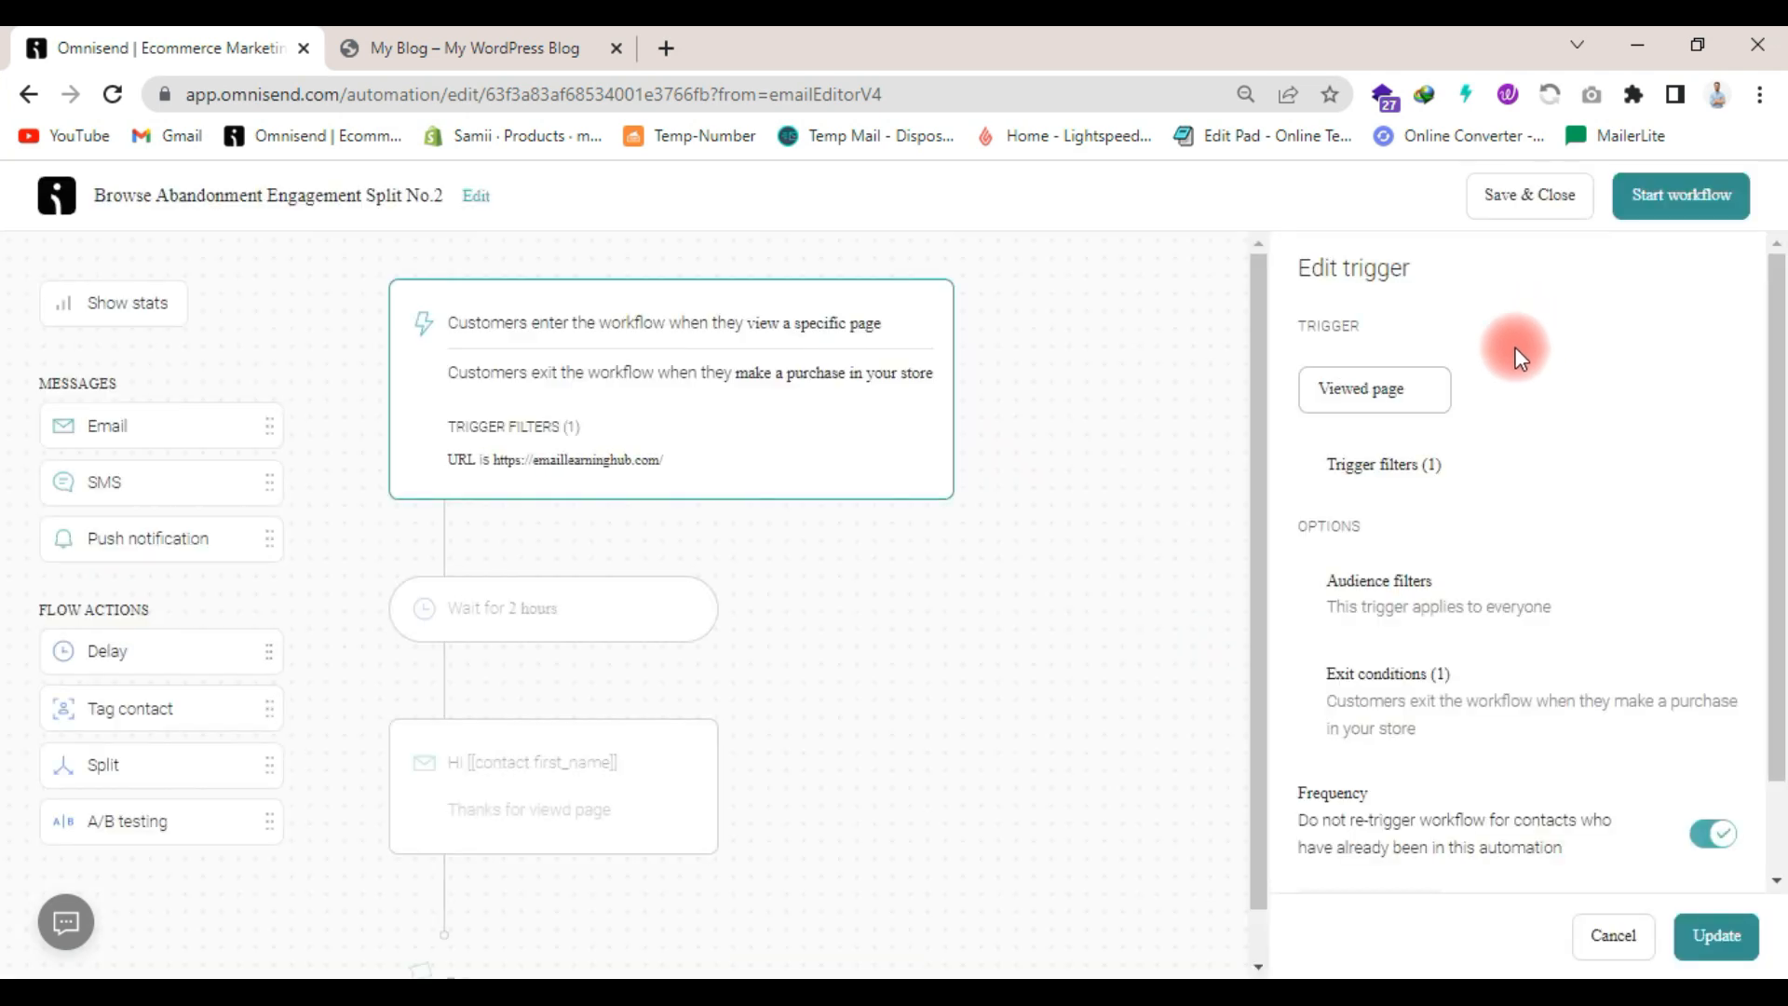
- Dismiss the feedback survey and add a delay after the email in the workflow
{"action": "scroll", "coordinate": [873, 390], "scroll_direction": "down", "scroll_amount": 2}
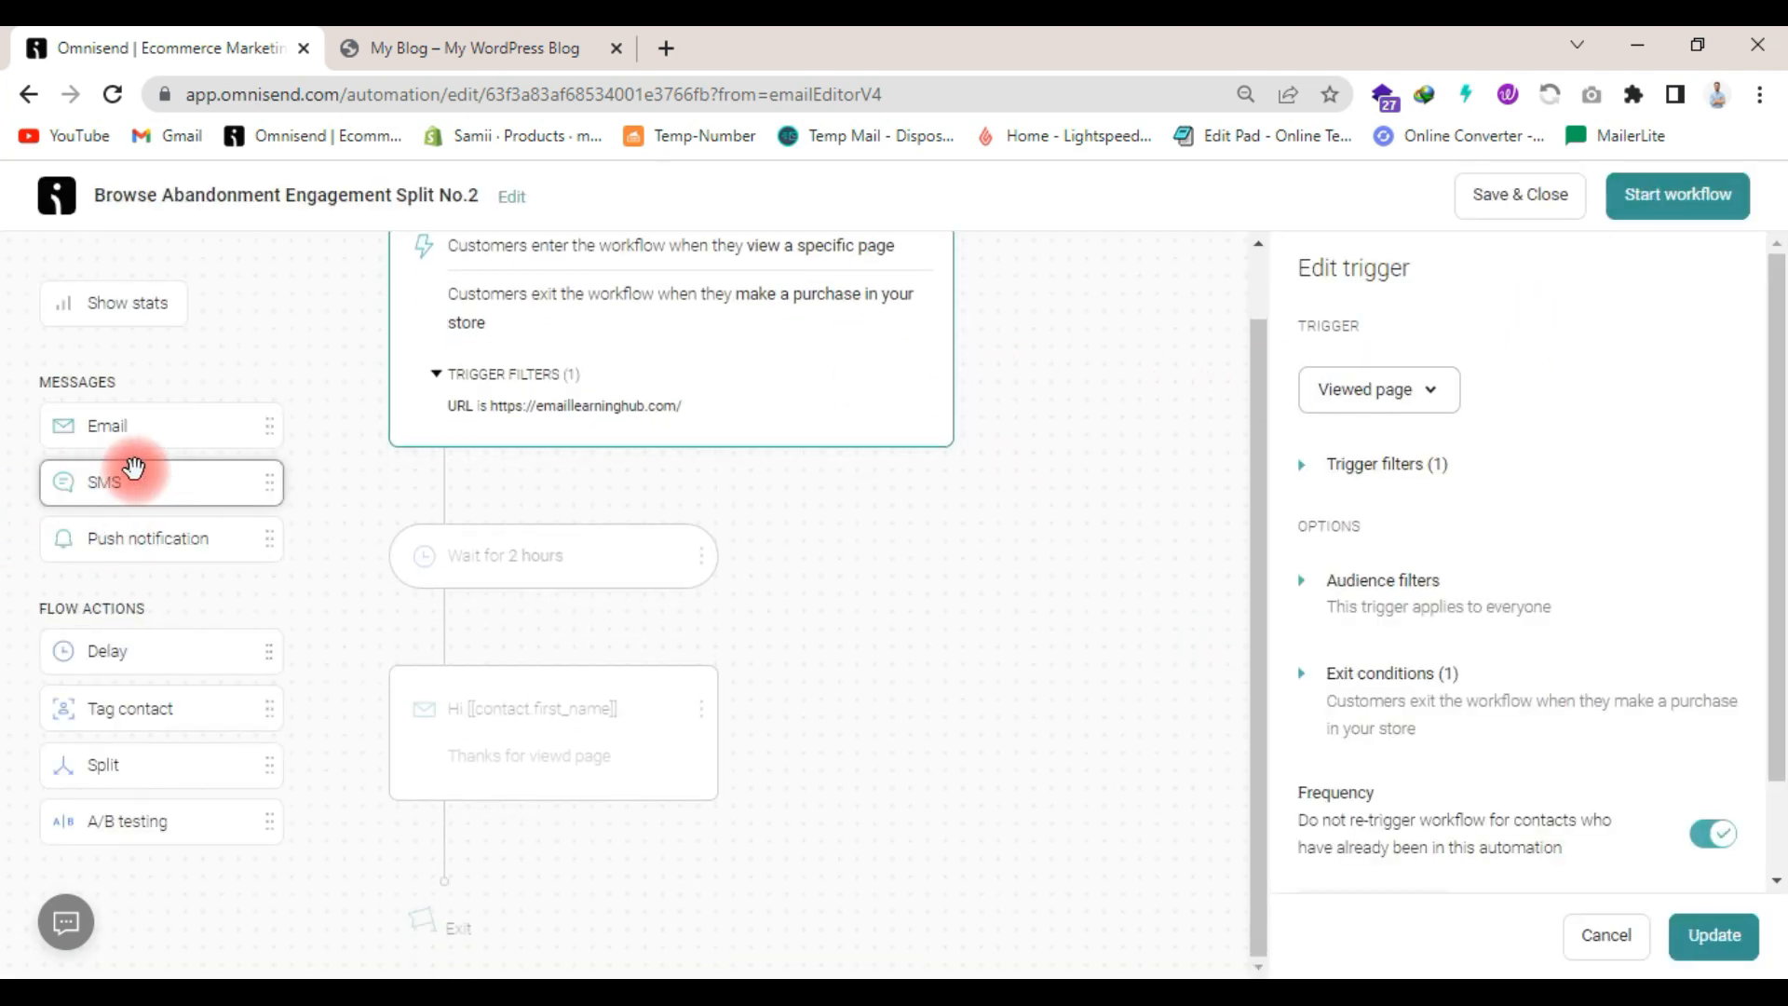
{"action": "left_click_drag", "start_coordinate": [160, 665], "coordinate": [588, 832]}
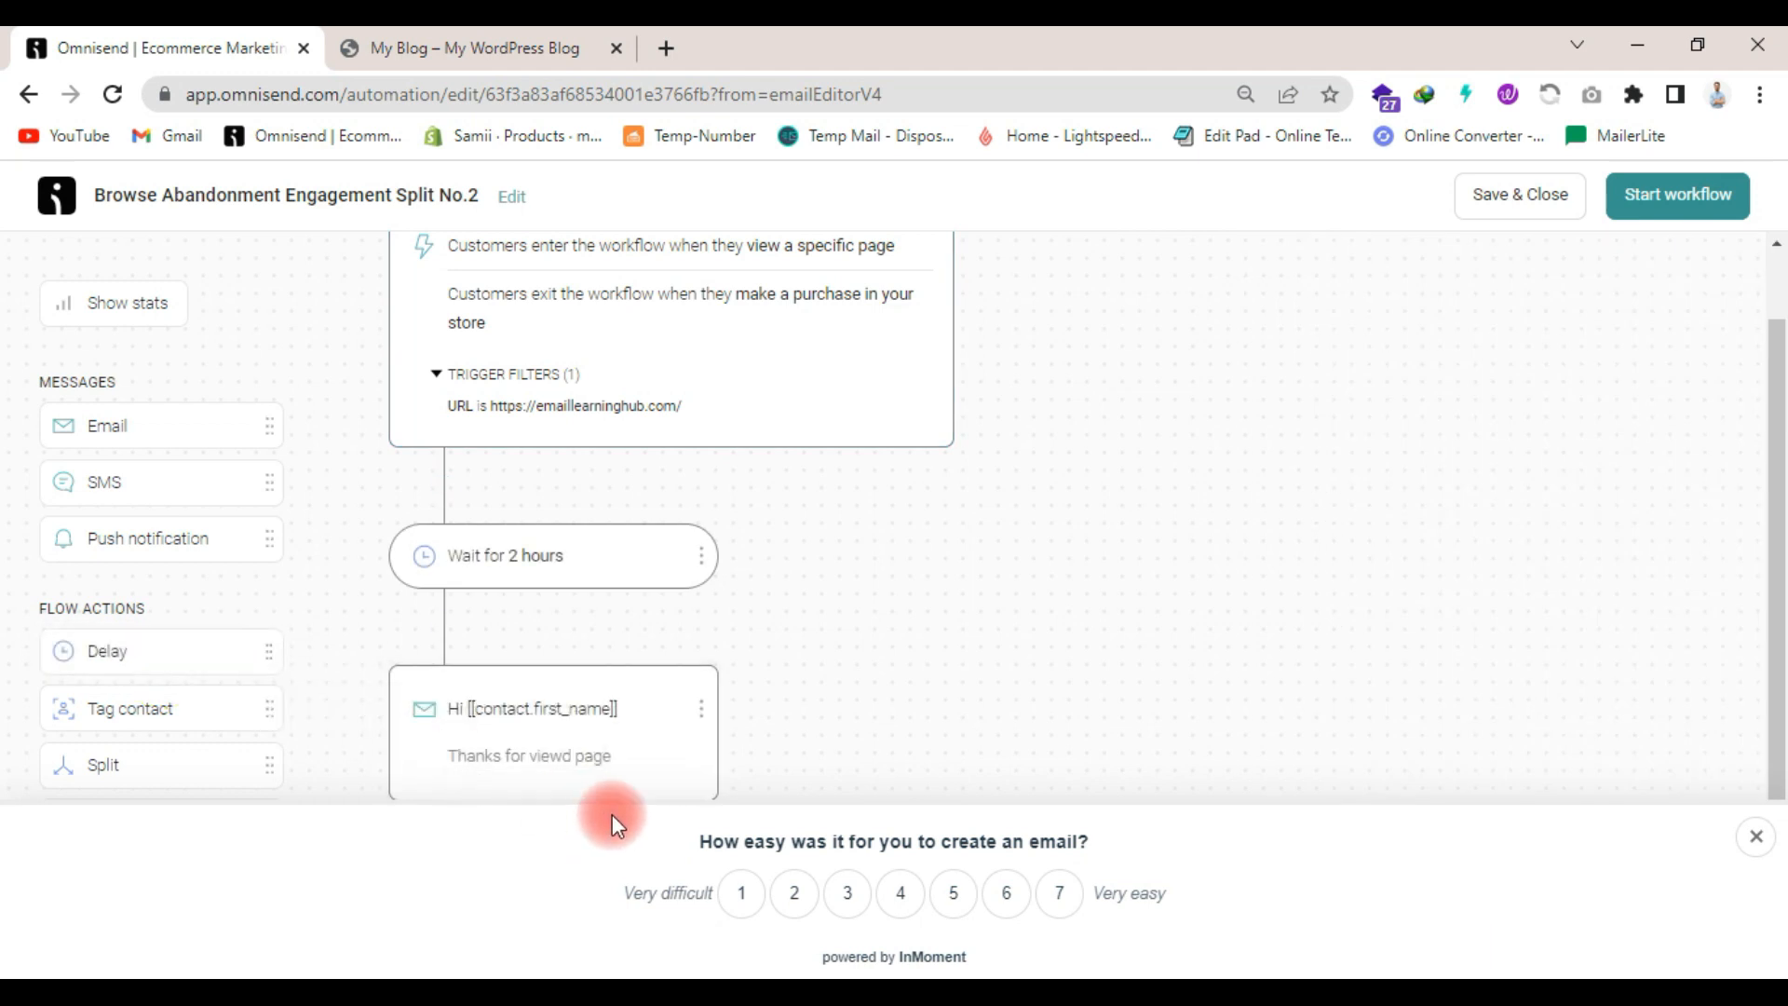
{"action": "left_click", "coordinate": [1756, 837]}
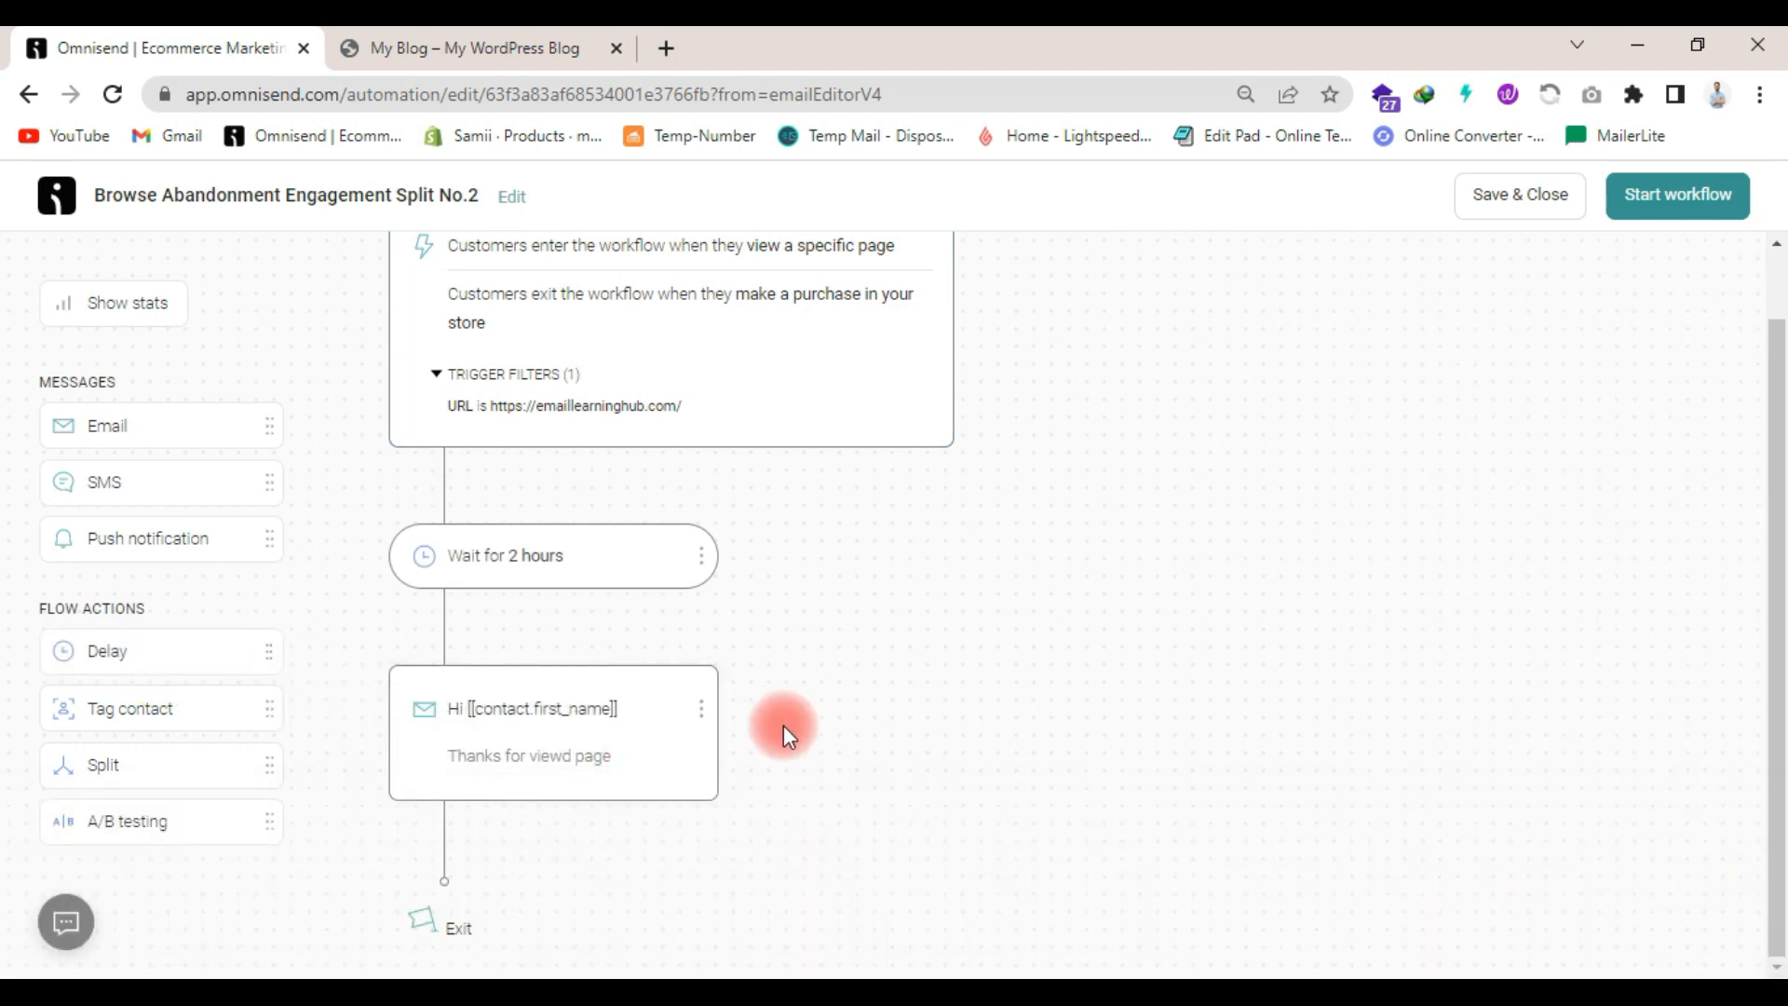
{"action": "left_click_drag", "start_coordinate": [139, 659], "coordinate": [348, 824]}
{"action": "left_click_drag", "start_coordinate": [164, 651], "coordinate": [579, 842]}
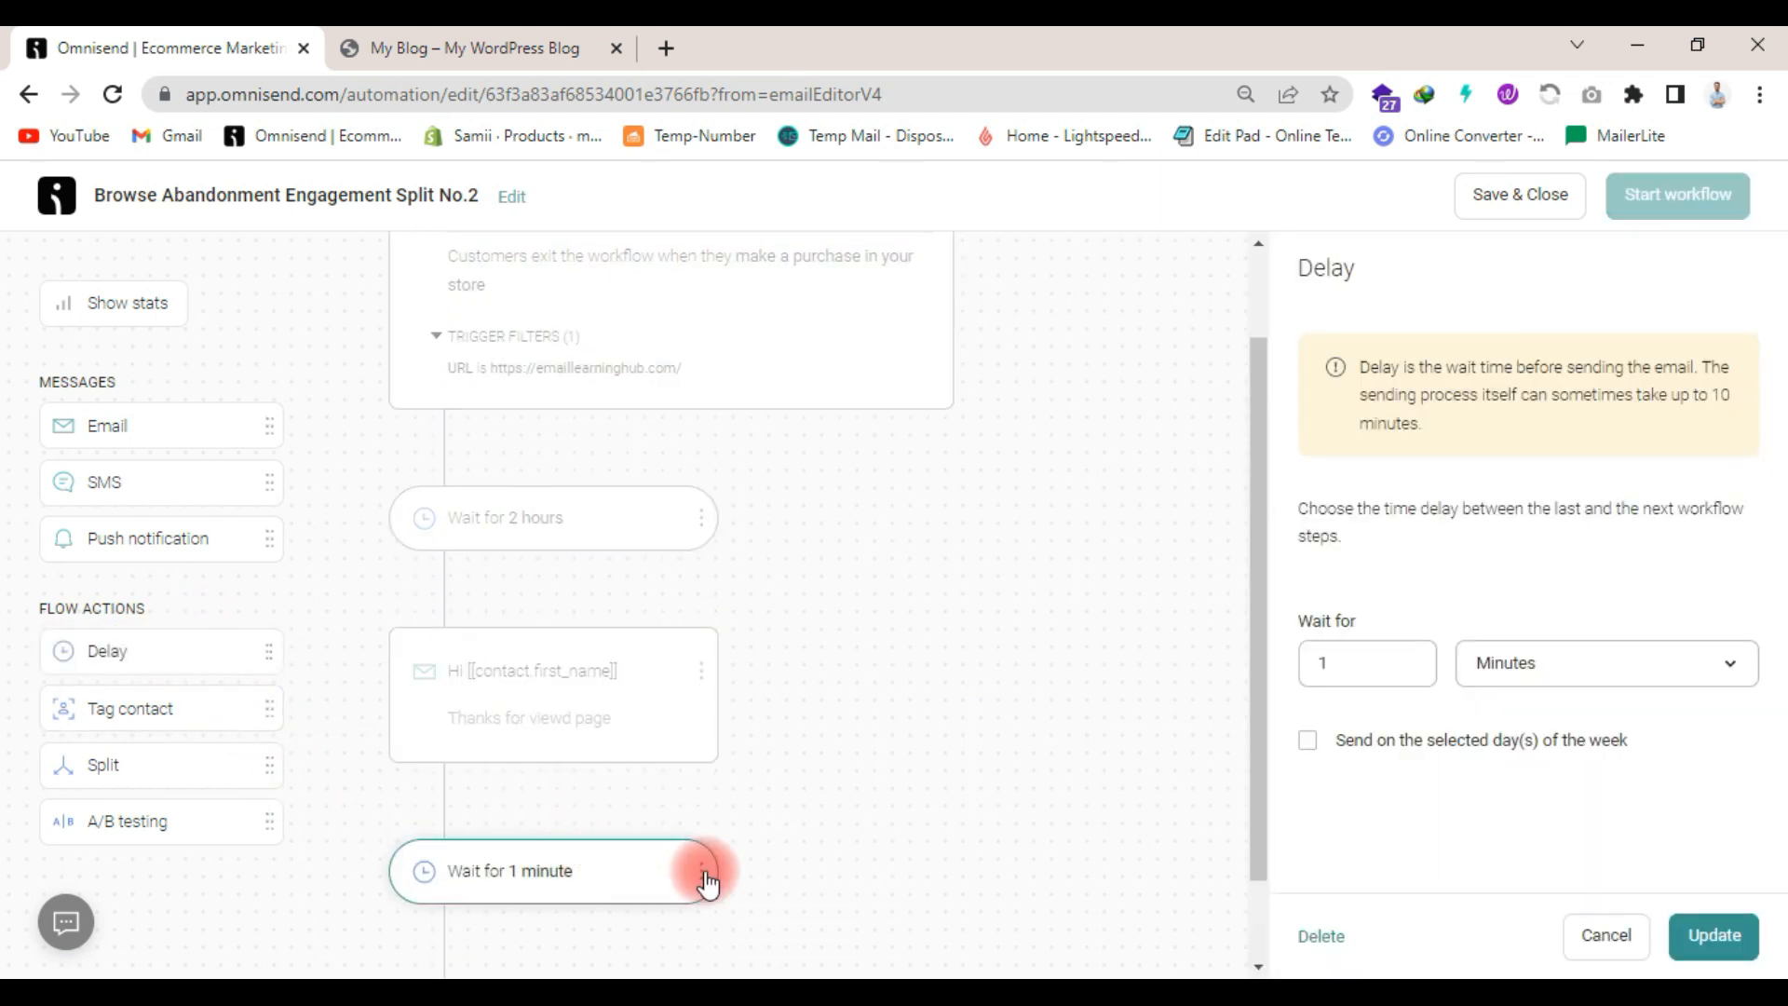
- Set the new delay after the email to 1 hour
{"action": "left_click", "coordinate": [1540, 676]}
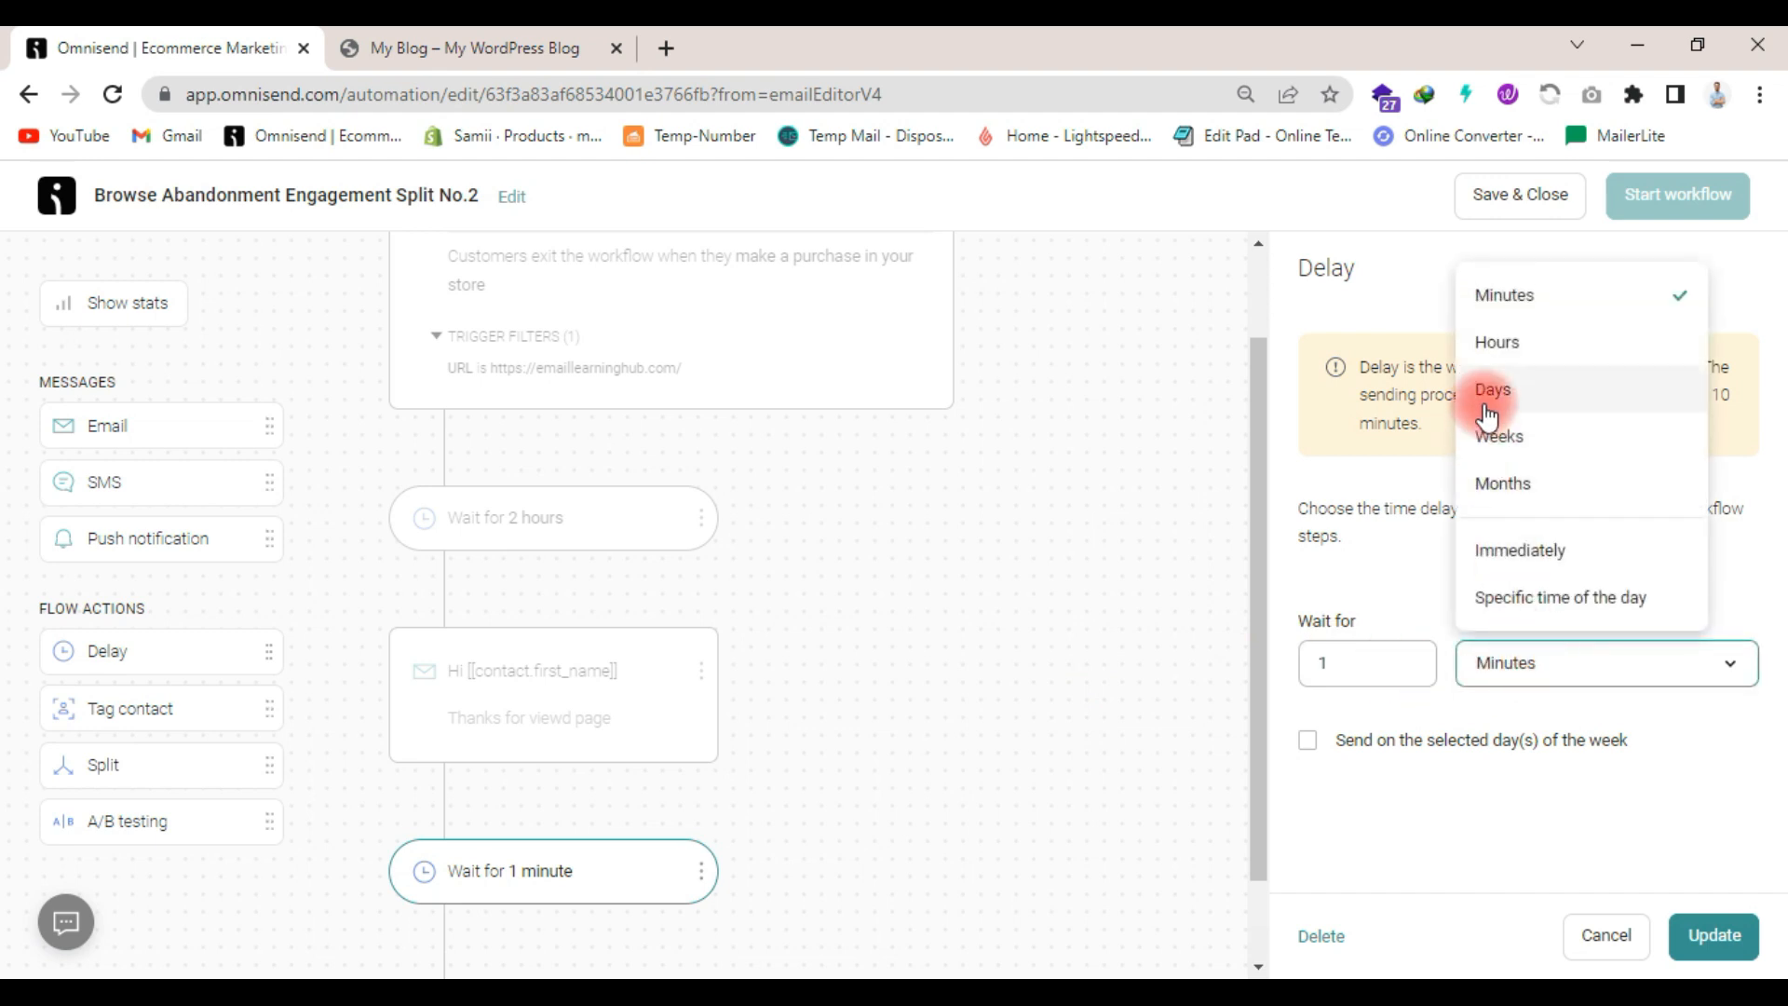
{"action": "left_click", "coordinate": [1500, 344]}
{"action": "scroll", "coordinate": [1238, 734], "scroll_direction": "down", "scroll_amount": 1}
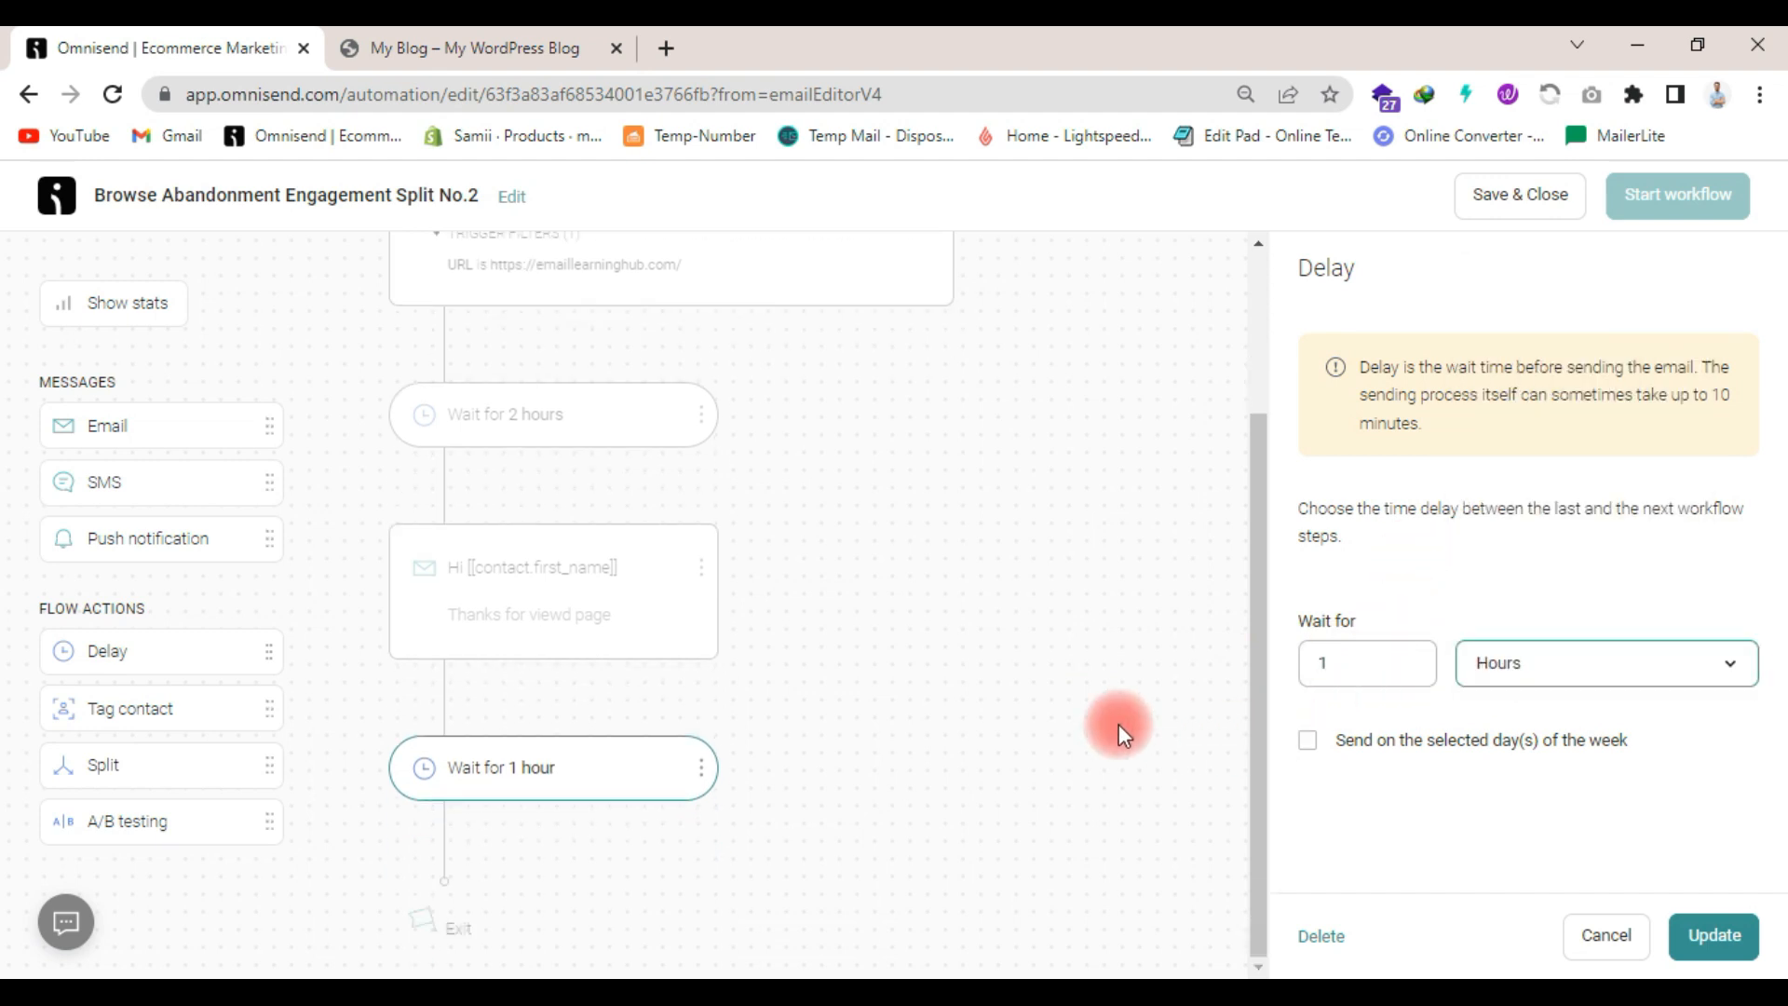
{"action": "left_click", "coordinate": [1119, 731]}
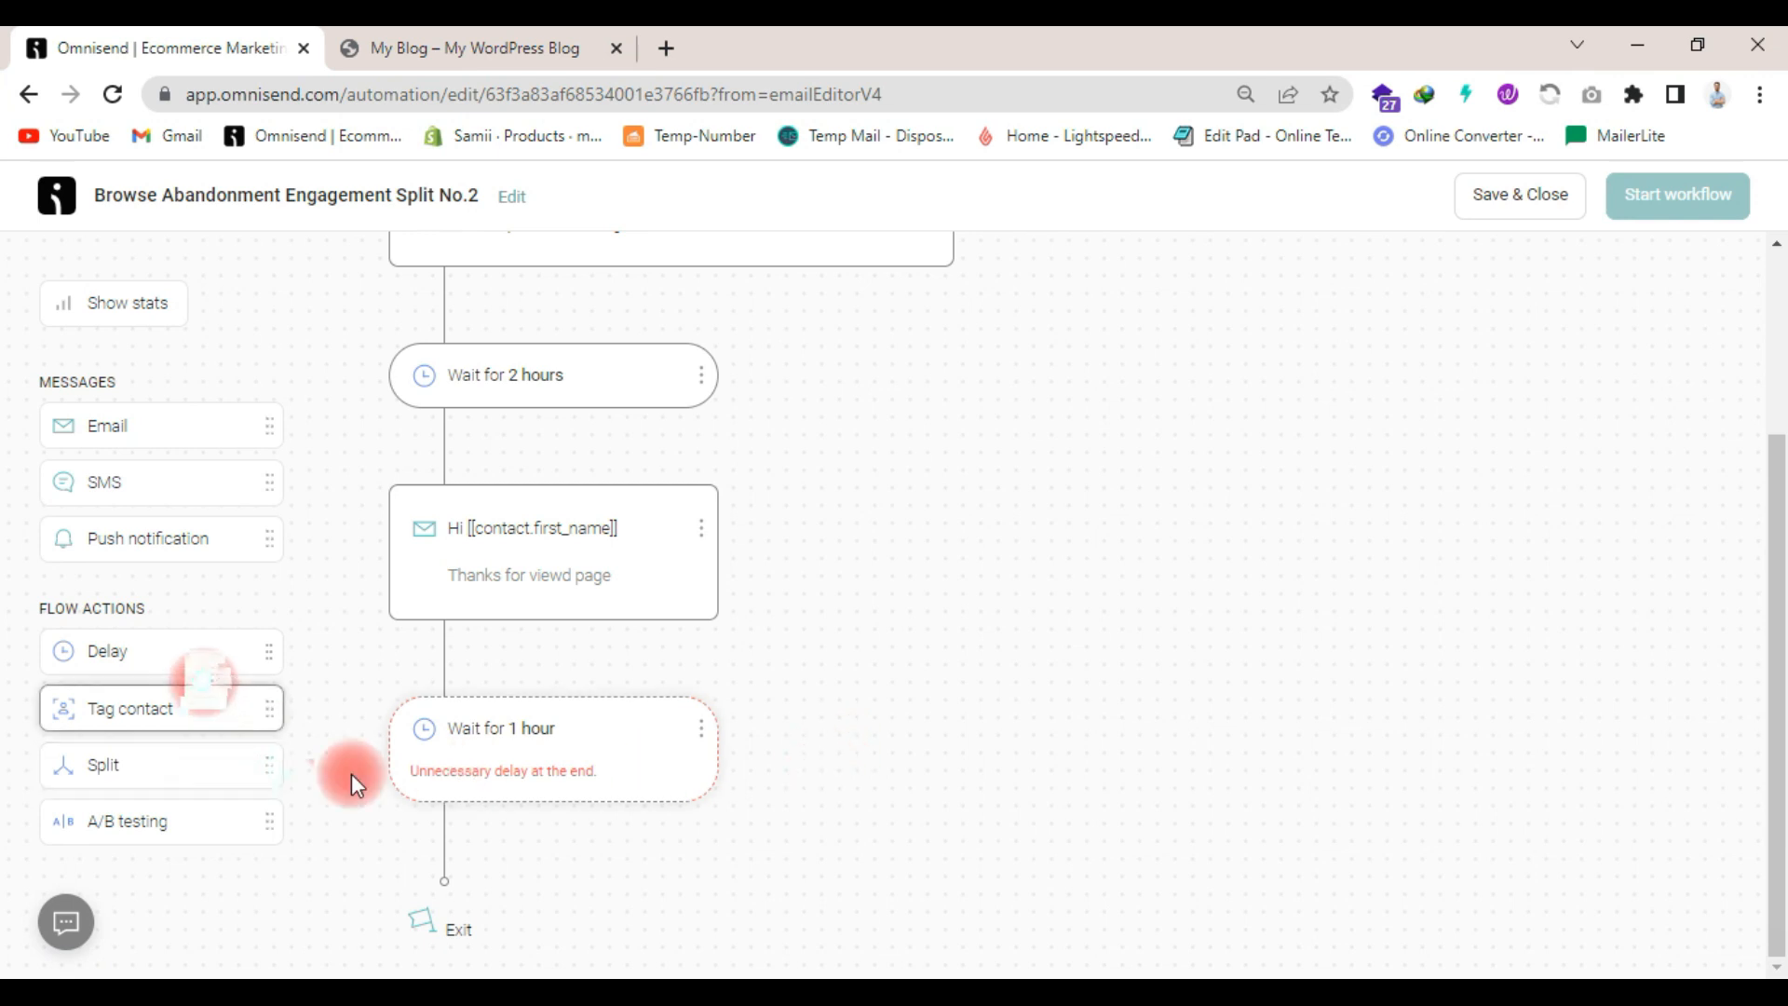
- Add a split after the 1-hour delay with the message engagement rule Opened Email for the "Hi [[contact.first_name]]" email
{"action": "left_click_drag", "start_coordinate": [188, 762], "coordinate": [540, 825]}
{"action": "scroll", "coordinate": [1546, 532], "scroll_direction": "down", "scroll_amount": 1}
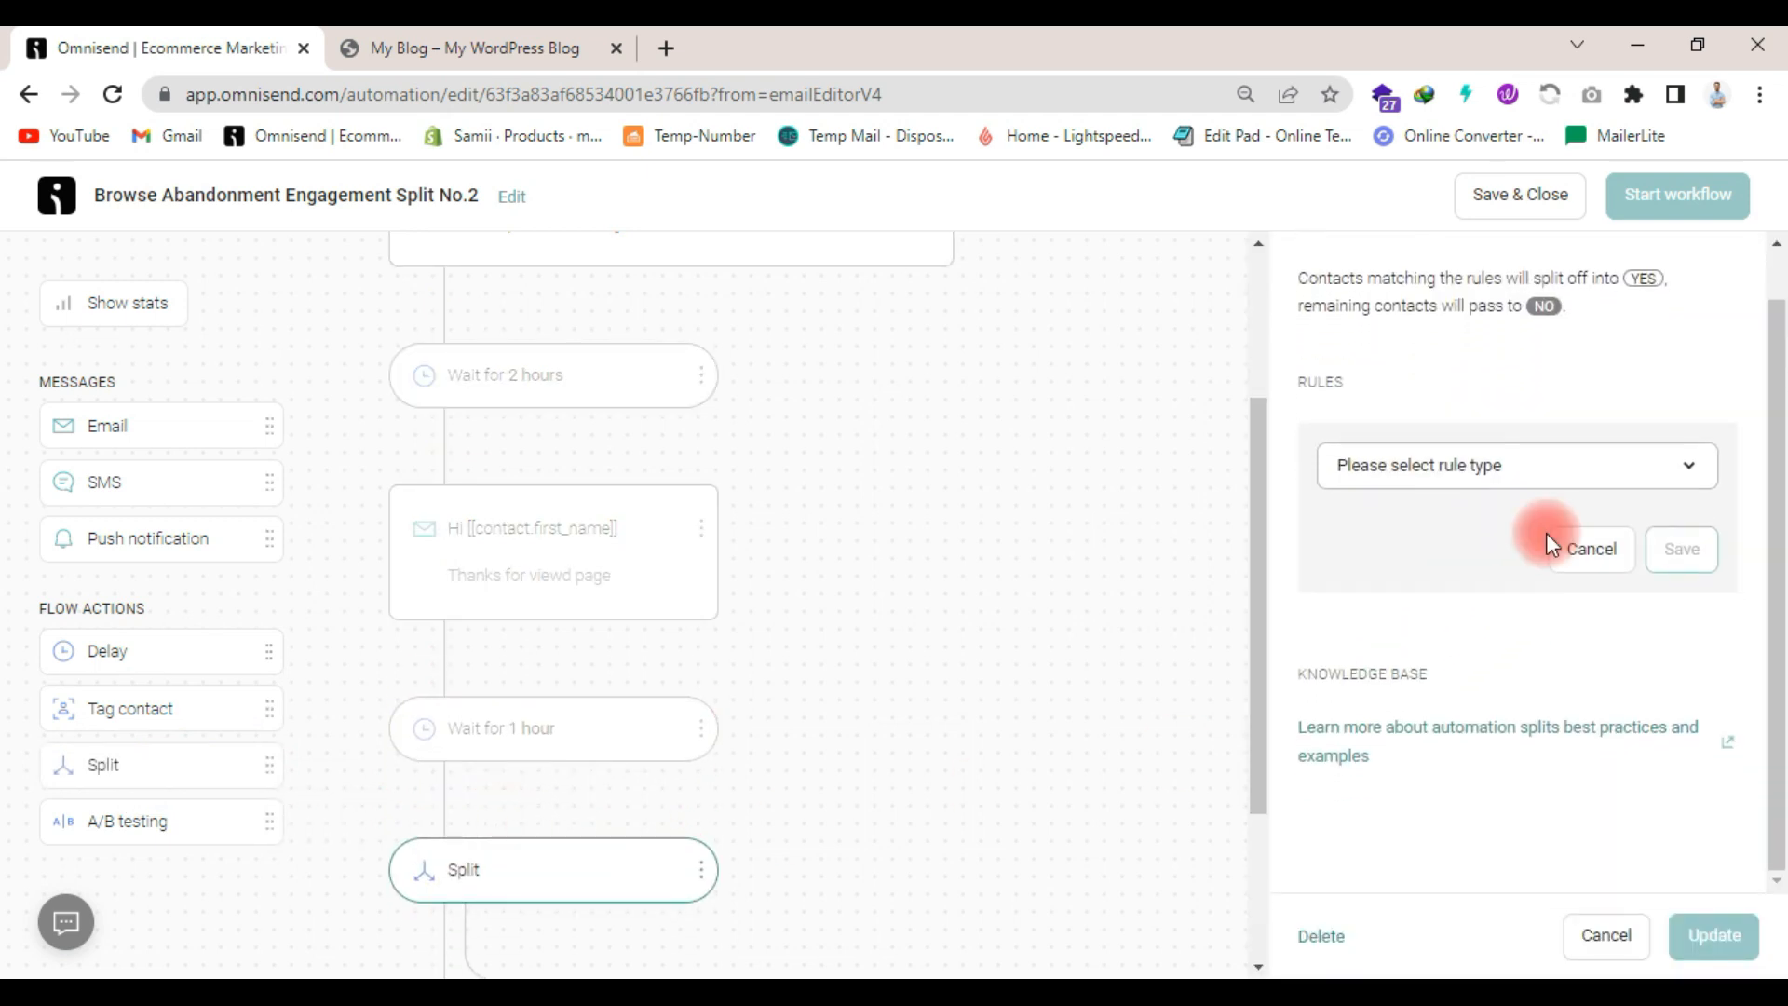
{"action": "left_click", "coordinate": [1527, 474]}
{"action": "left_click", "coordinate": [1427, 628]}
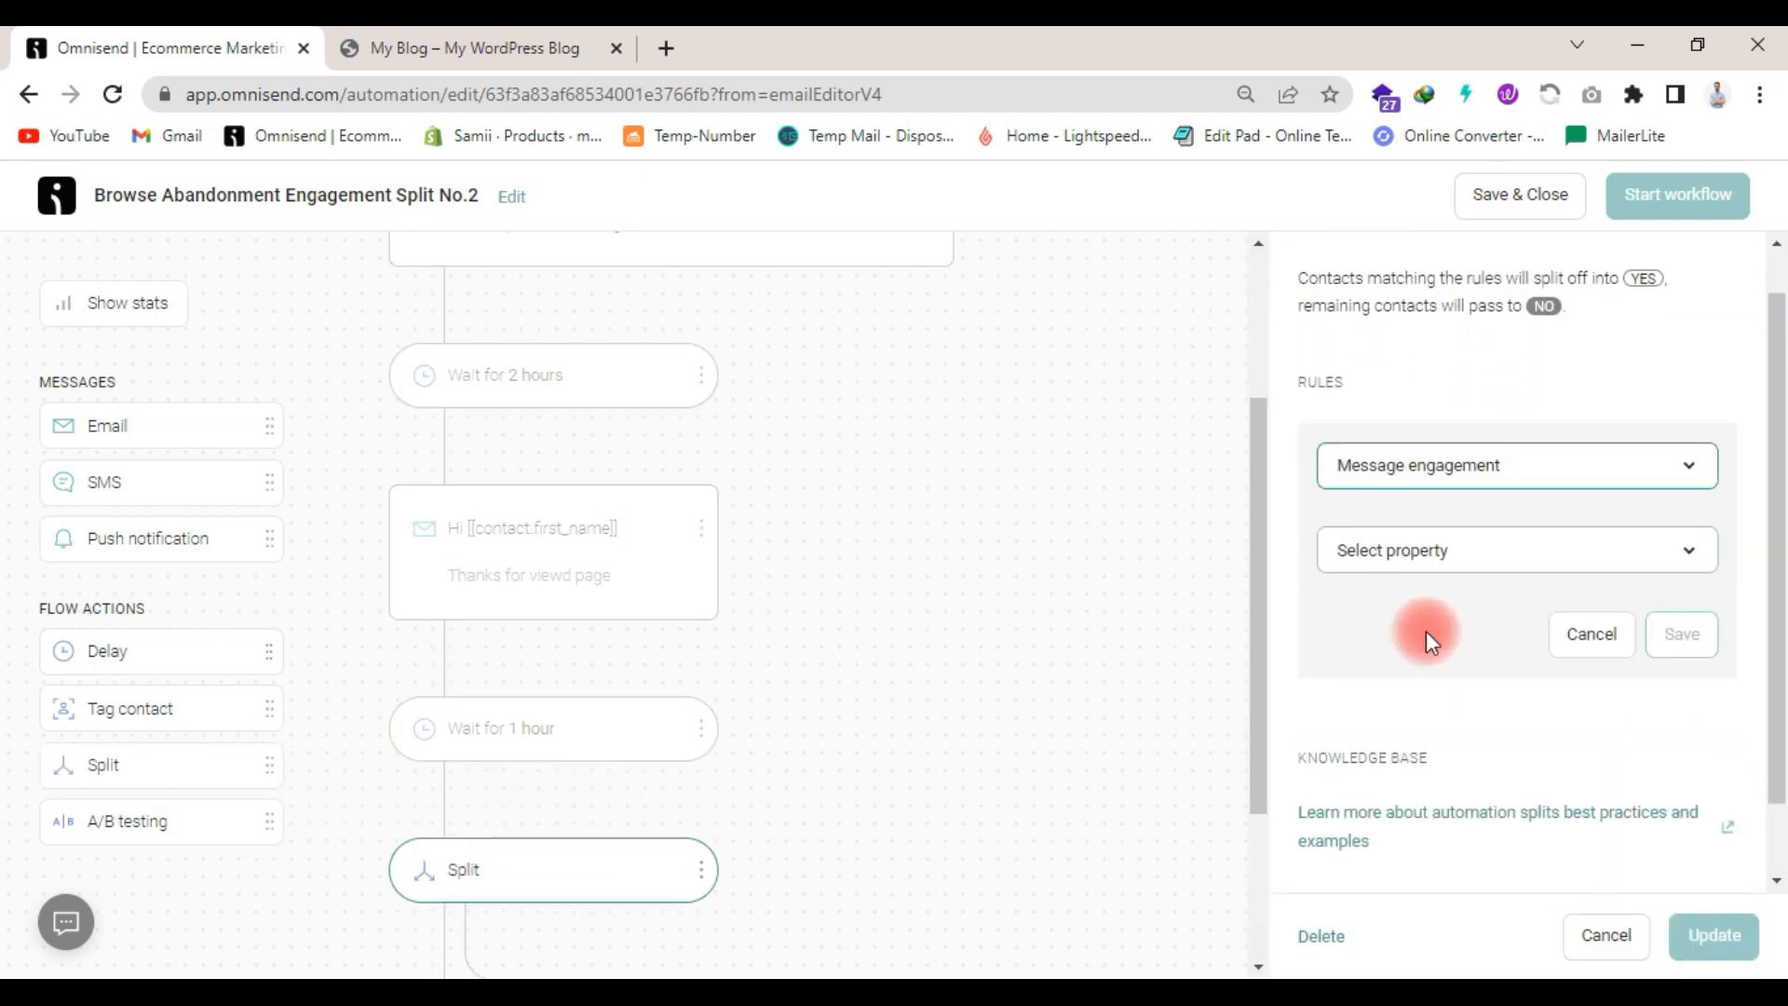
{"action": "left_click", "coordinate": [1456, 565]}
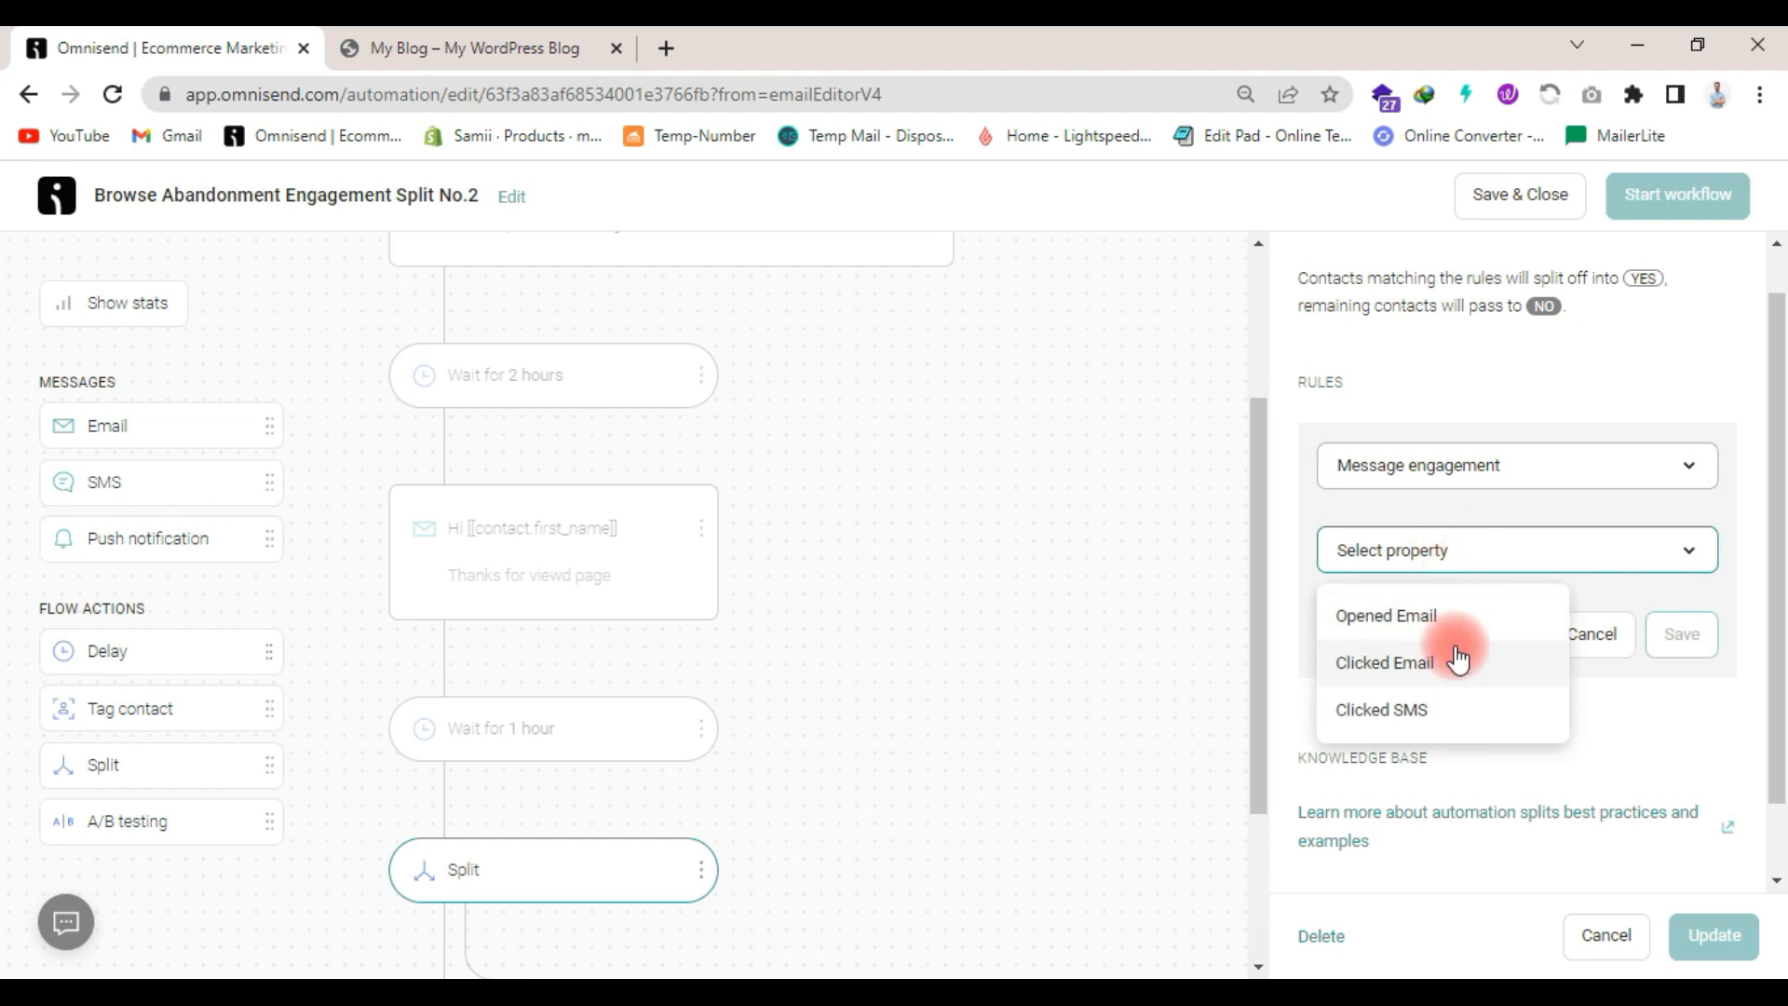
{"action": "left_click", "coordinate": [1446, 622]}
{"action": "left_click", "coordinate": [1535, 637]}
{"action": "left_click", "coordinate": [1467, 698]}
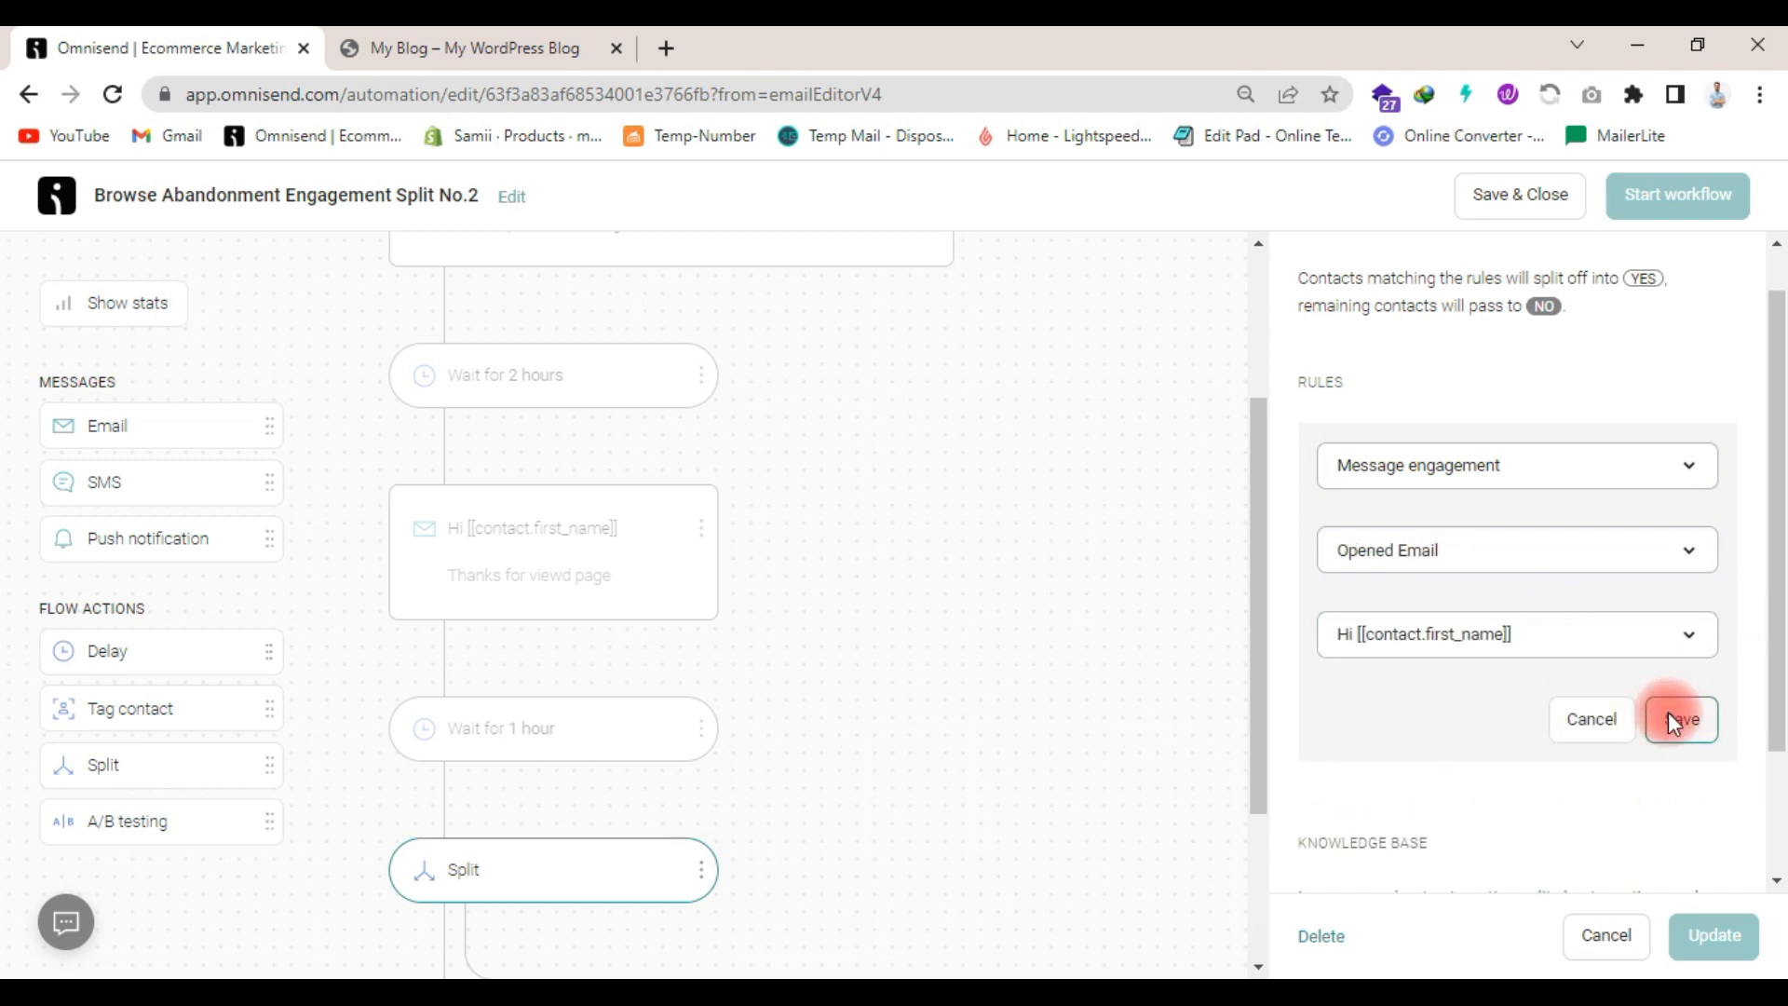
{"action": "left_click", "coordinate": [1679, 720]}
- Add an email message to the split's NO branch and update it with its details left blank
{"action": "scroll", "coordinate": [528, 719], "scroll_direction": "down", "scroll_amount": 2}
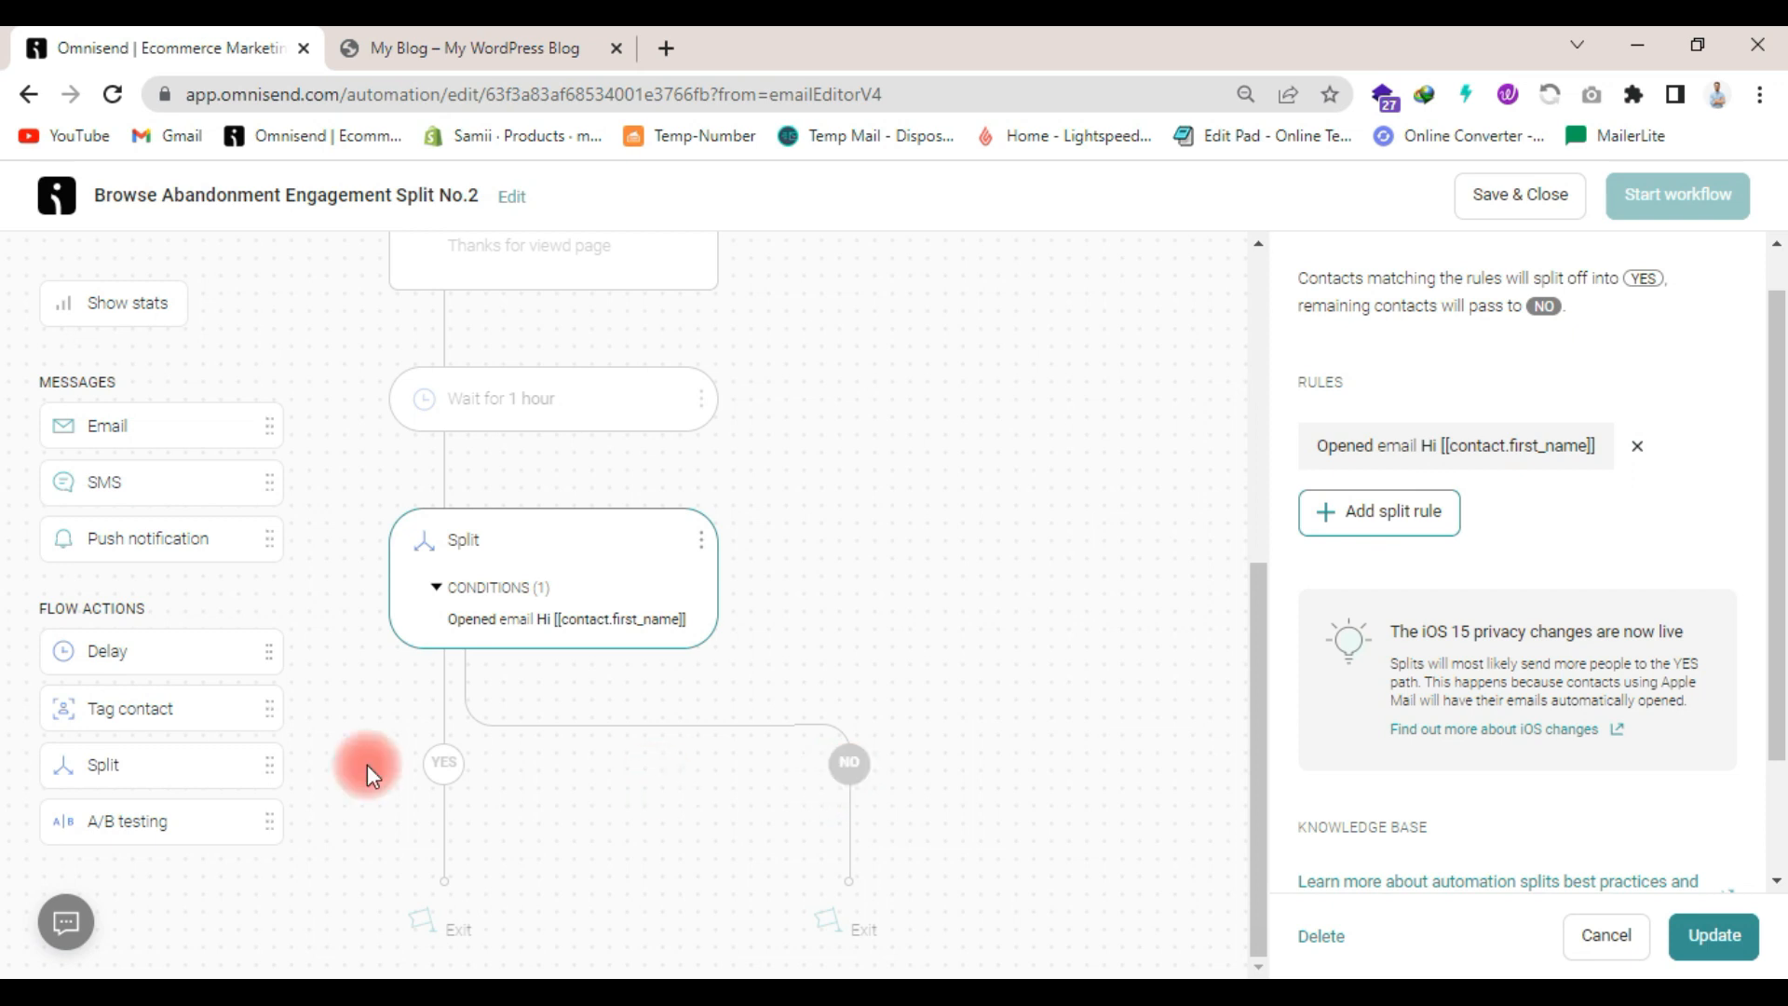
{"action": "left_click_drag", "start_coordinate": [80, 434], "coordinate": [838, 810]}
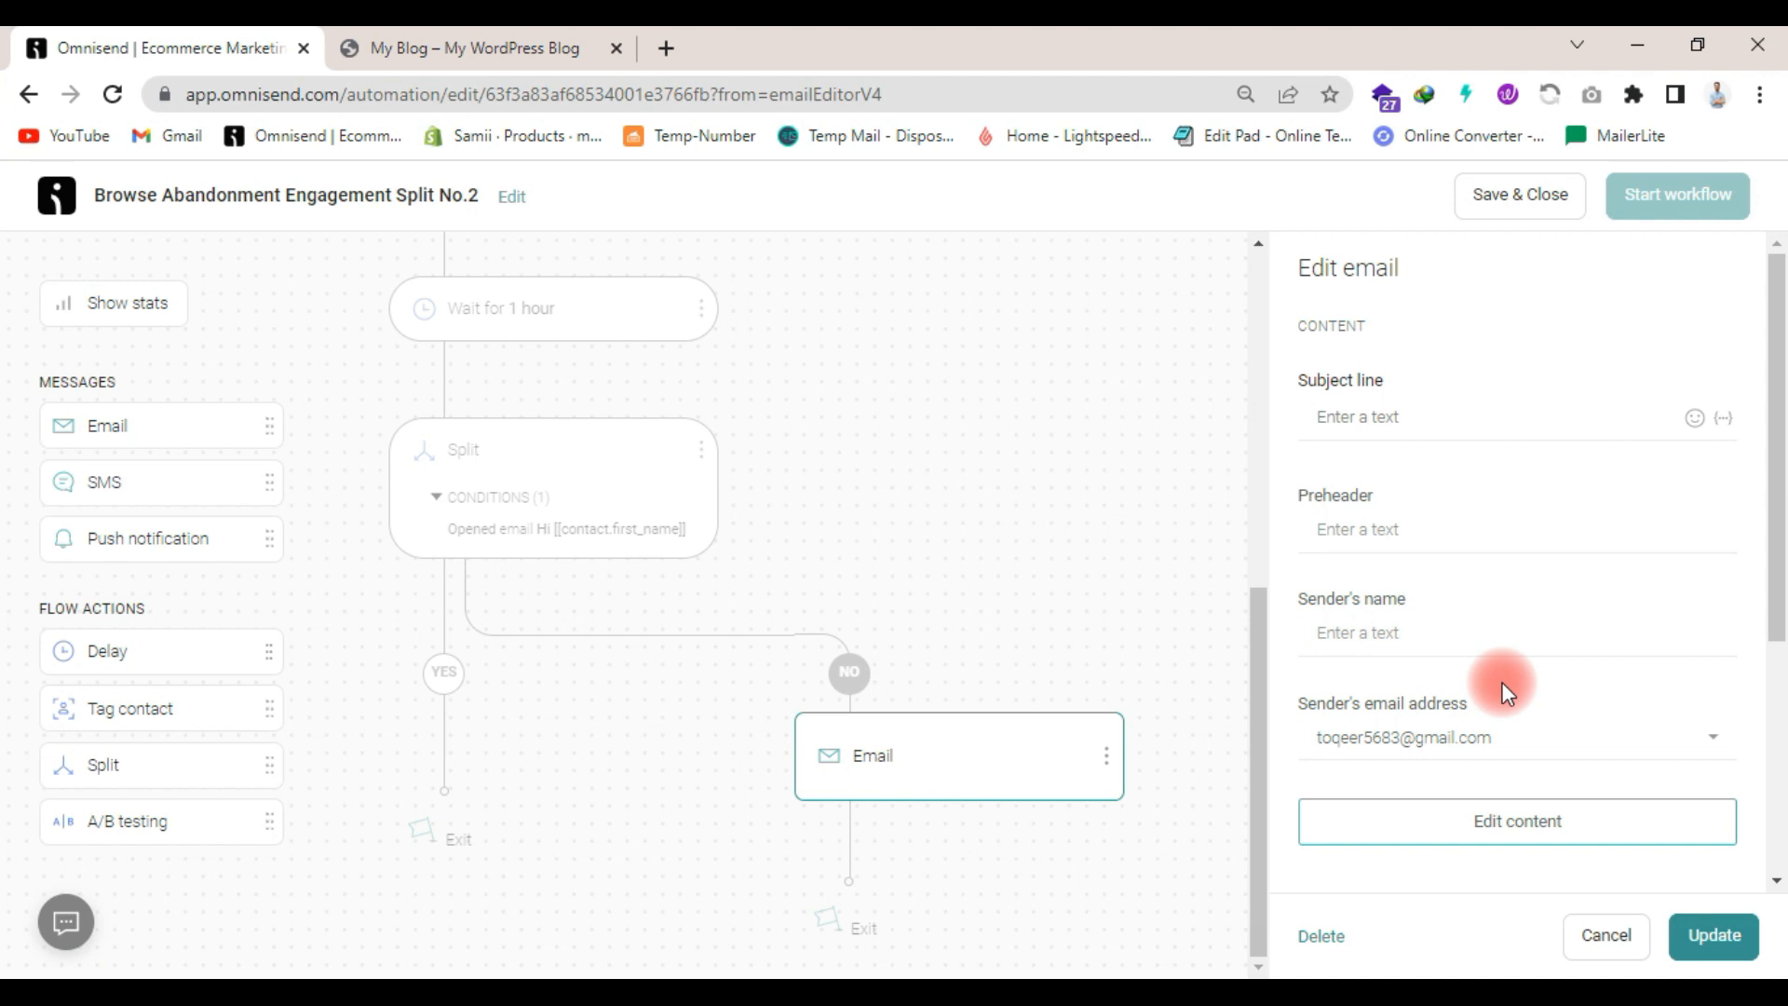
{"action": "scroll", "coordinate": [1501, 681], "scroll_direction": "down", "scroll_amount": 2}
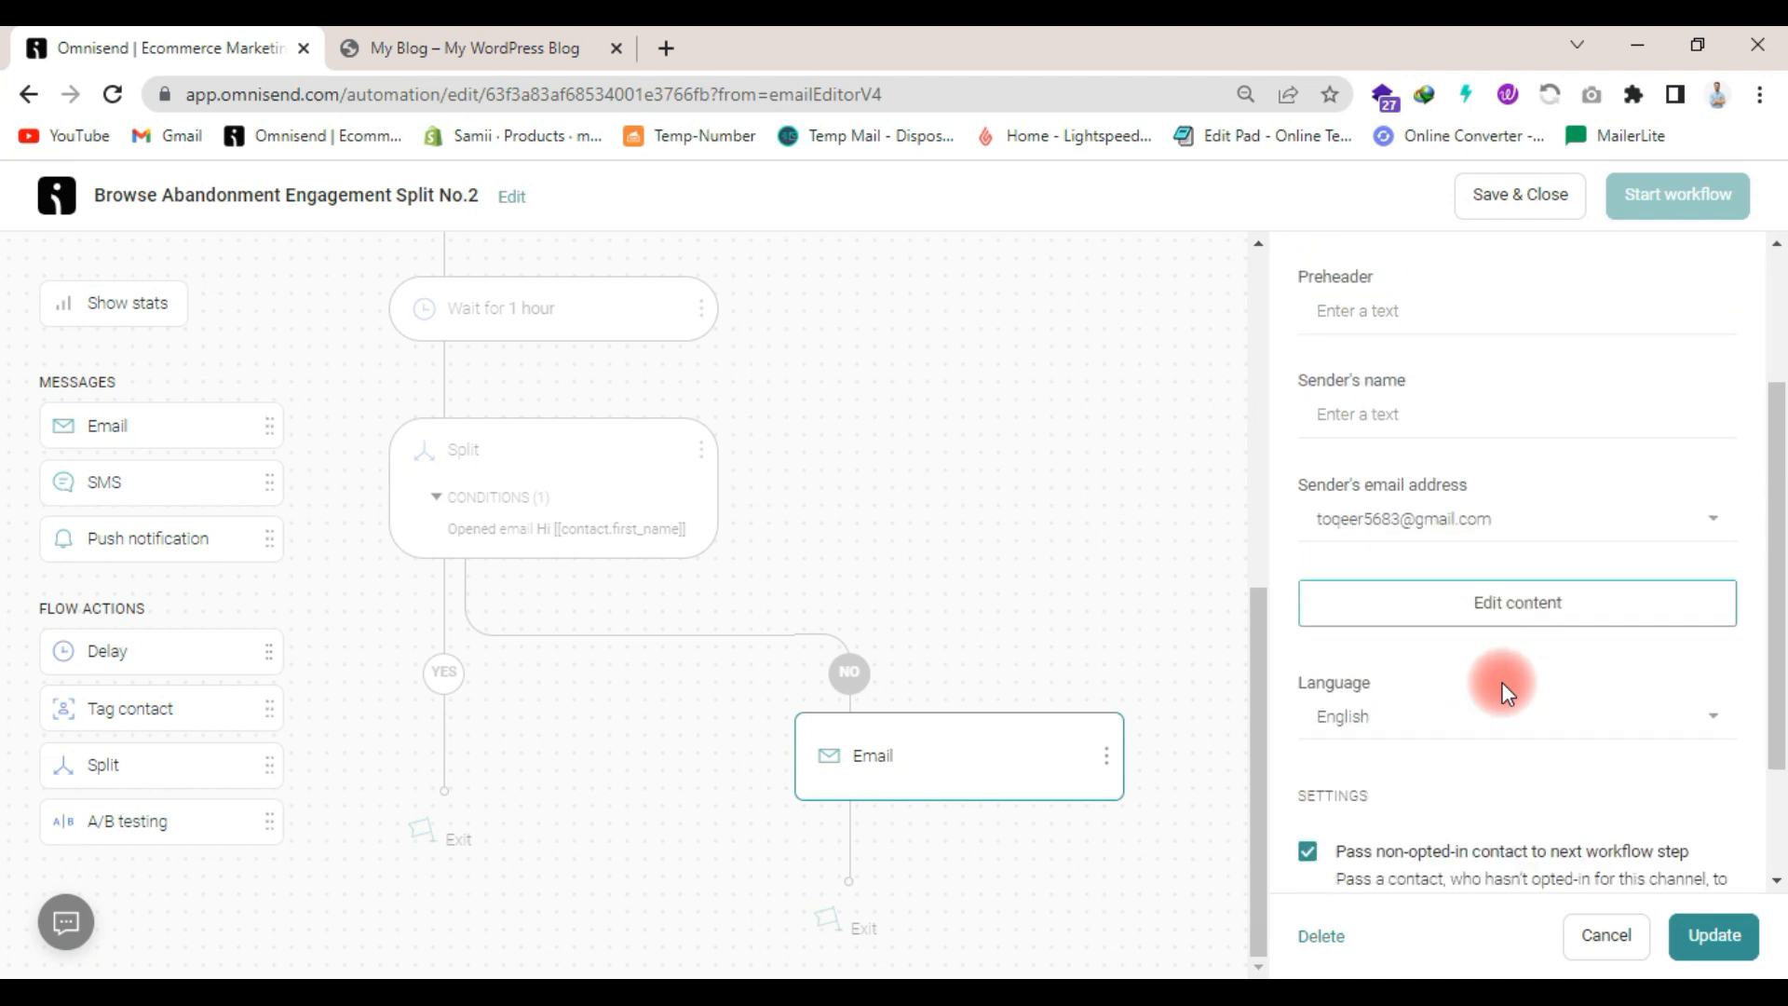
{"action": "scroll", "coordinate": [1551, 753], "scroll_direction": "down", "scroll_amount": 2}
{"action": "left_click", "coordinate": [1717, 934]}
{"action": "scroll", "coordinate": [1265, 523], "scroll_direction": "up", "scroll_amount": 2}
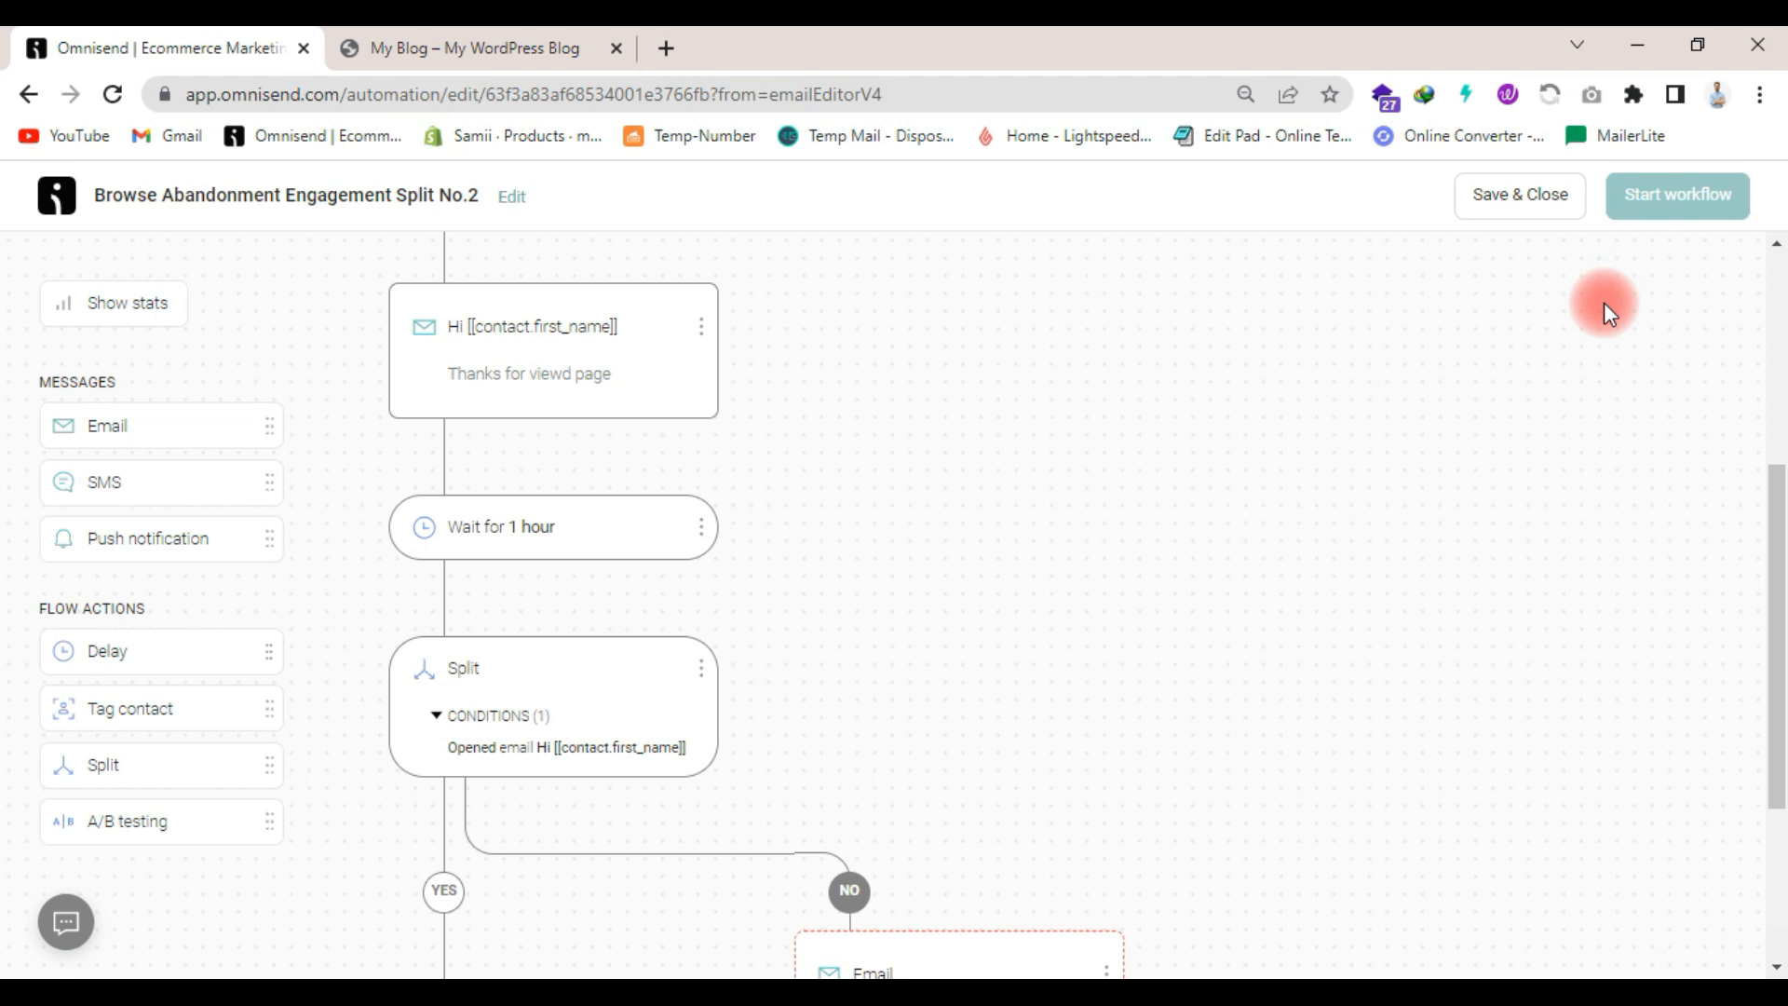
{"action": "scroll", "coordinate": [1604, 302], "scroll_direction": "up", "scroll_amount": 4}
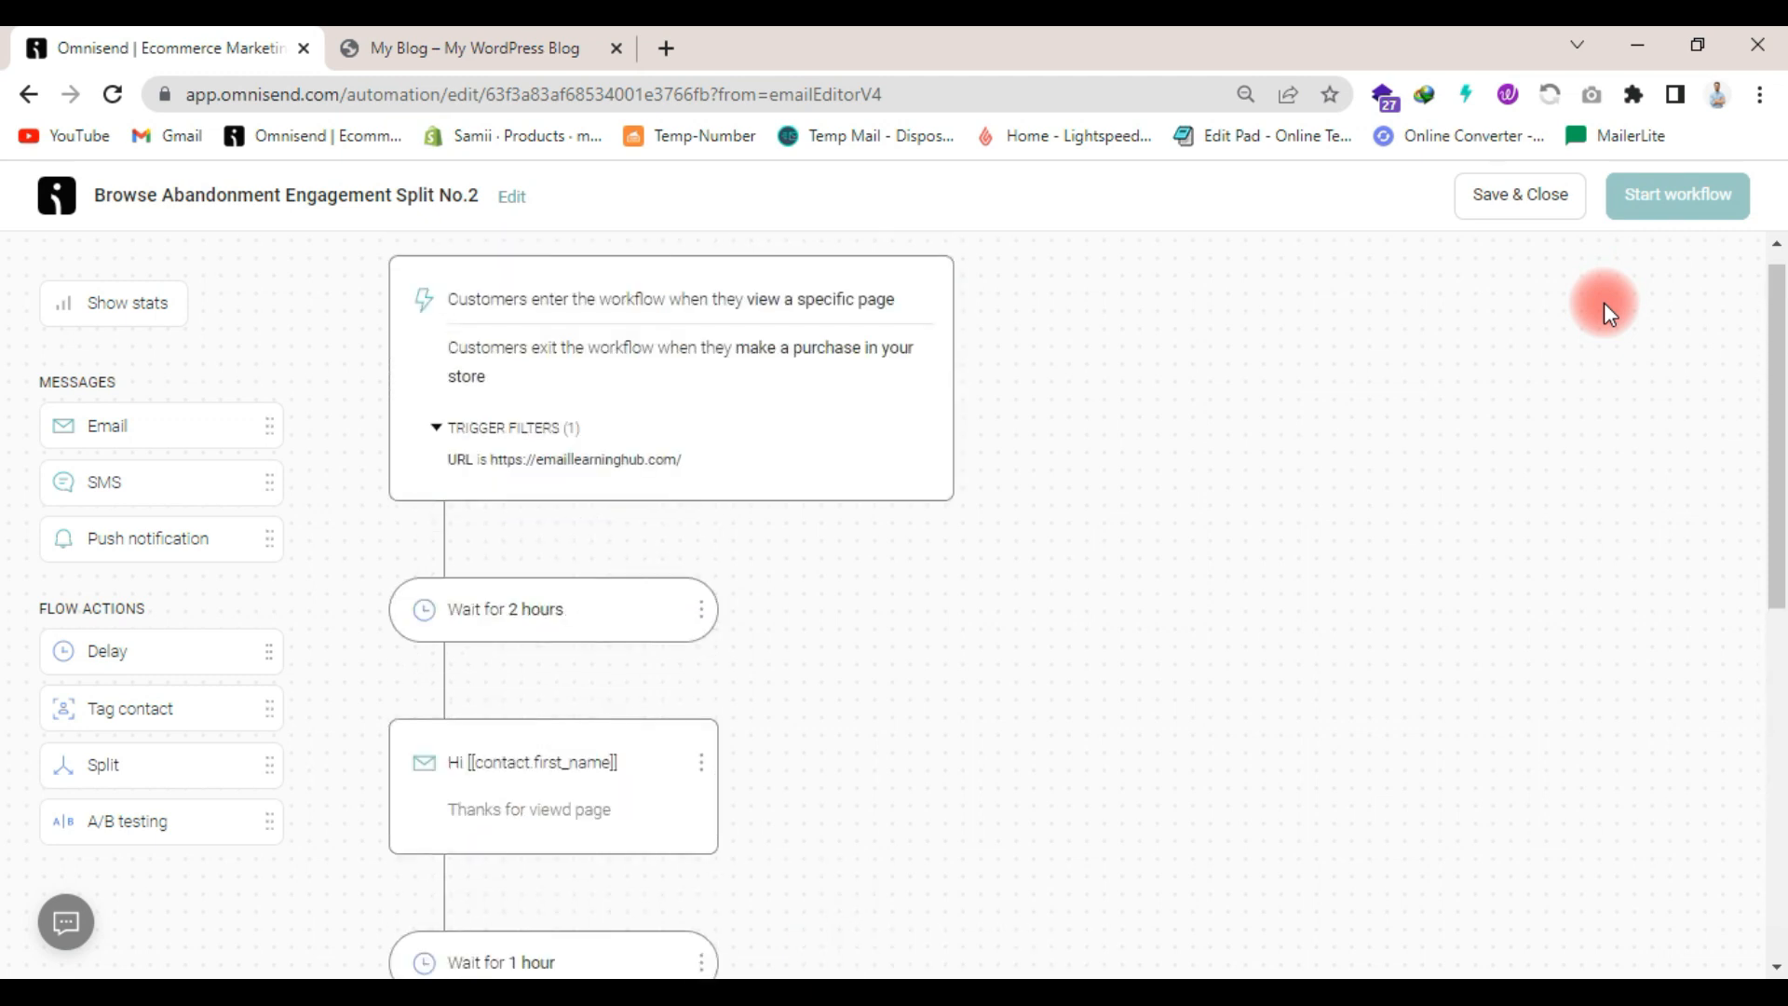